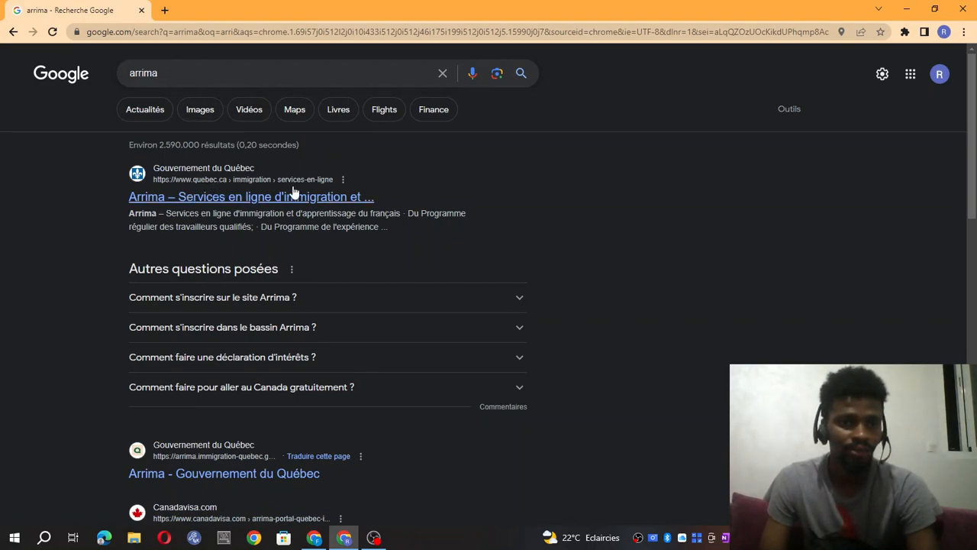
Step: Open the quebec.ca 'Arrima – Services en ligne d'immigration' result from the arrima search results
click(216, 198)
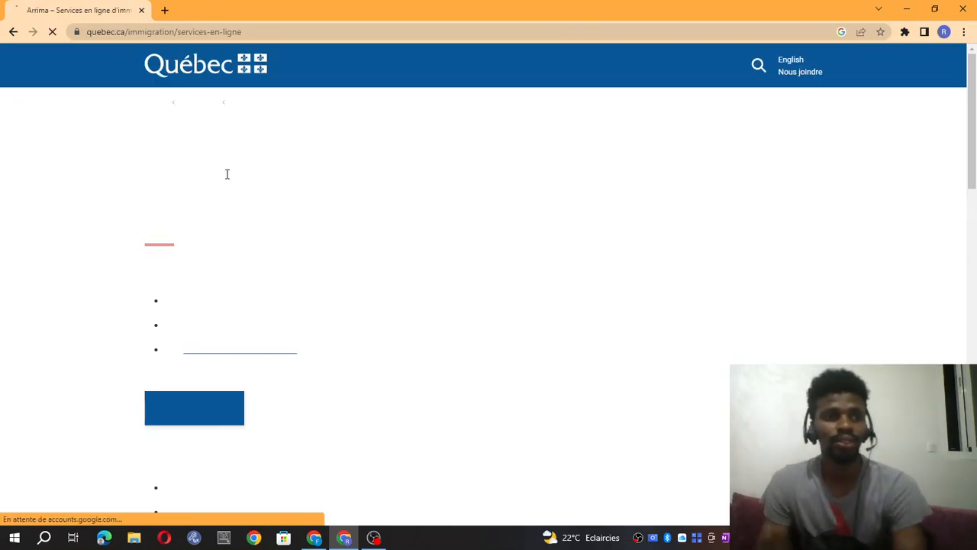
Step: Go from the quebec.ca Arrima page through 'Accéder à Arrima' to the online services sign-in form
scroll(534, 292, down, 2)
scroll(534, 292, down, 4)
scroll(341, 272, up, 6)
scroll(206, 430, down, 2)
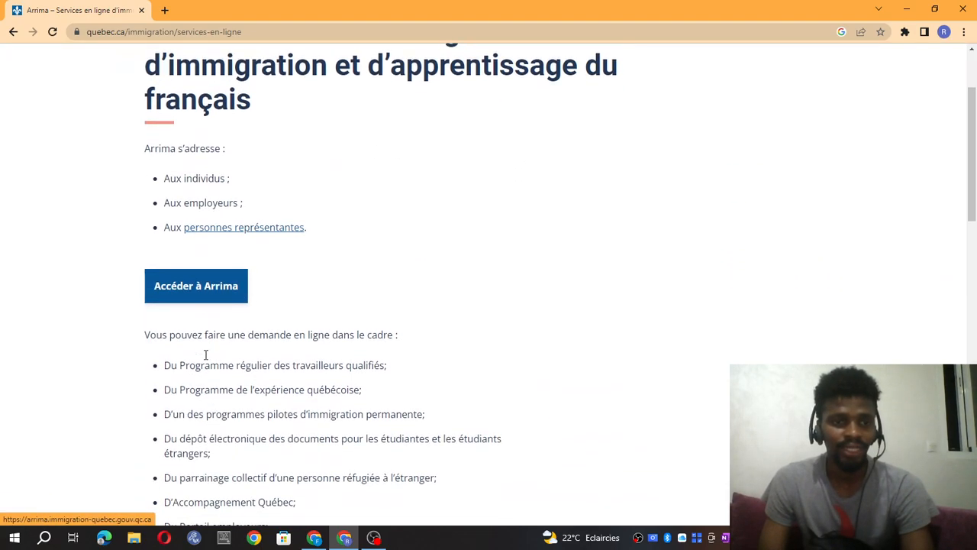
click(211, 287)
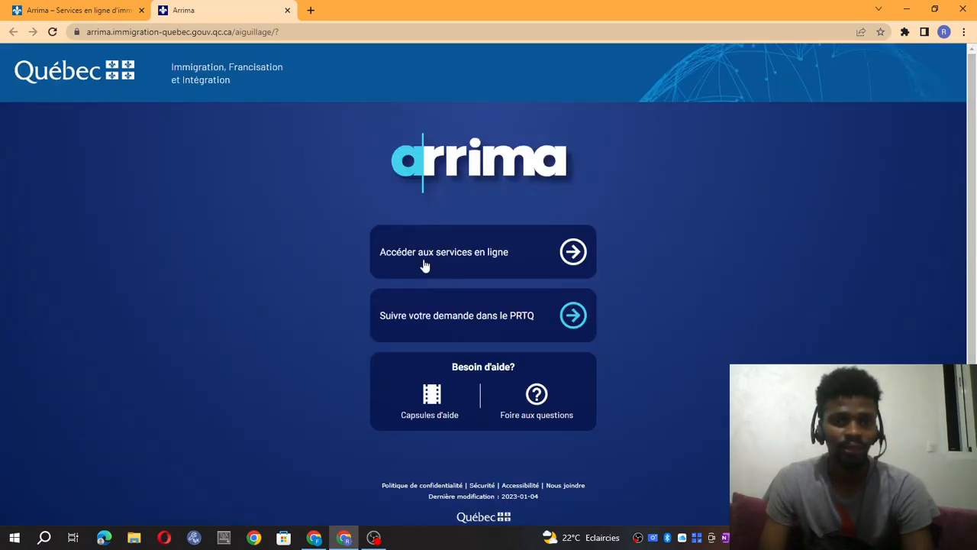
click(516, 258)
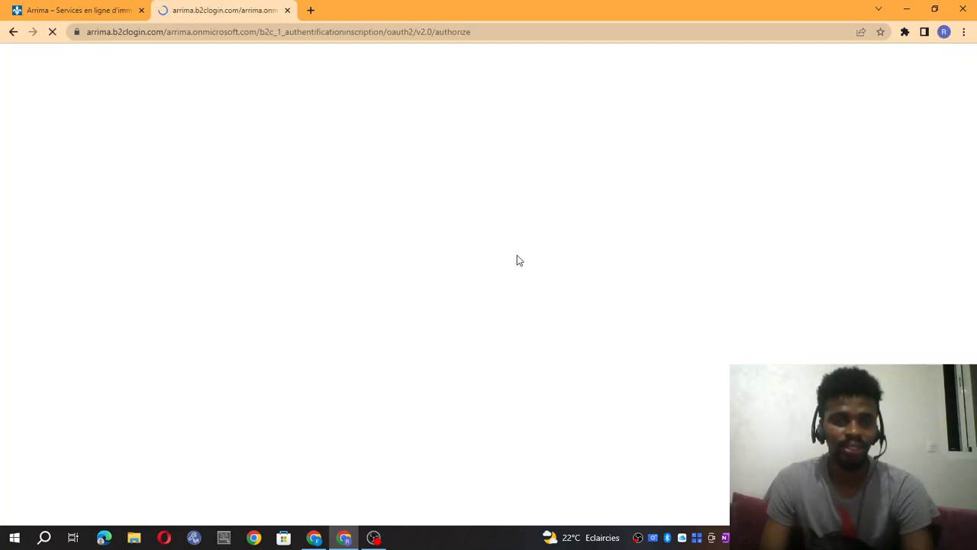
scroll(717, 272, down, 3)
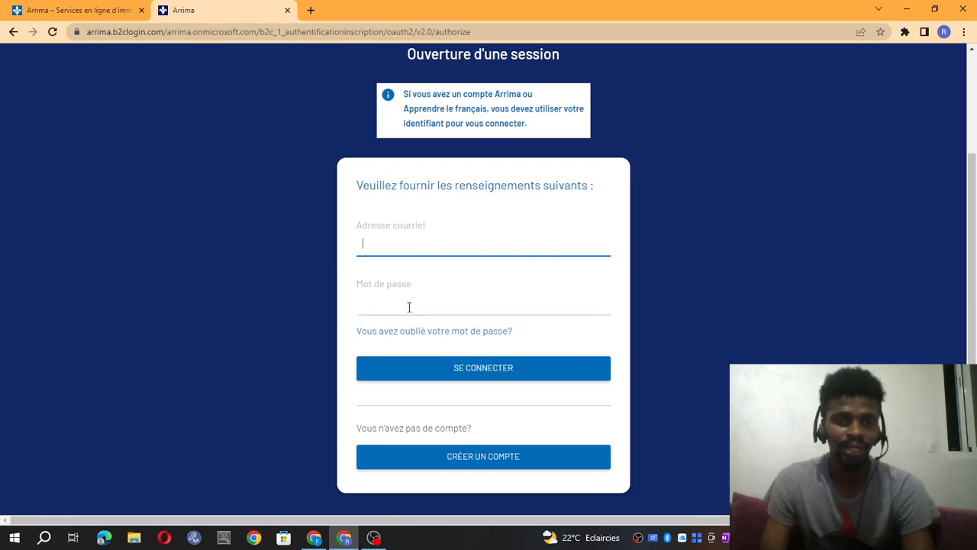
scroll(458, 385, down, 2)
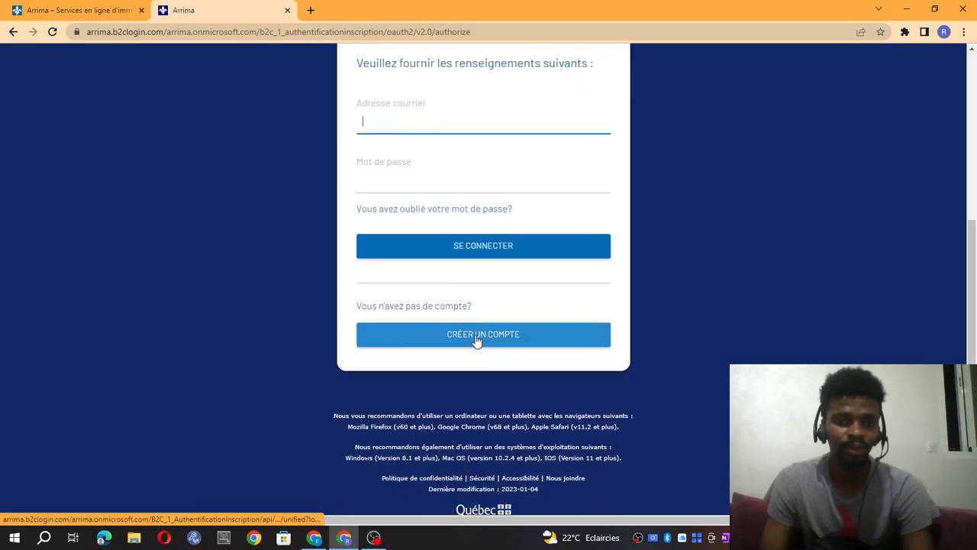
Step: Start a new Arrima account with the applicant's e-mail address and request a verification code
click(472, 340)
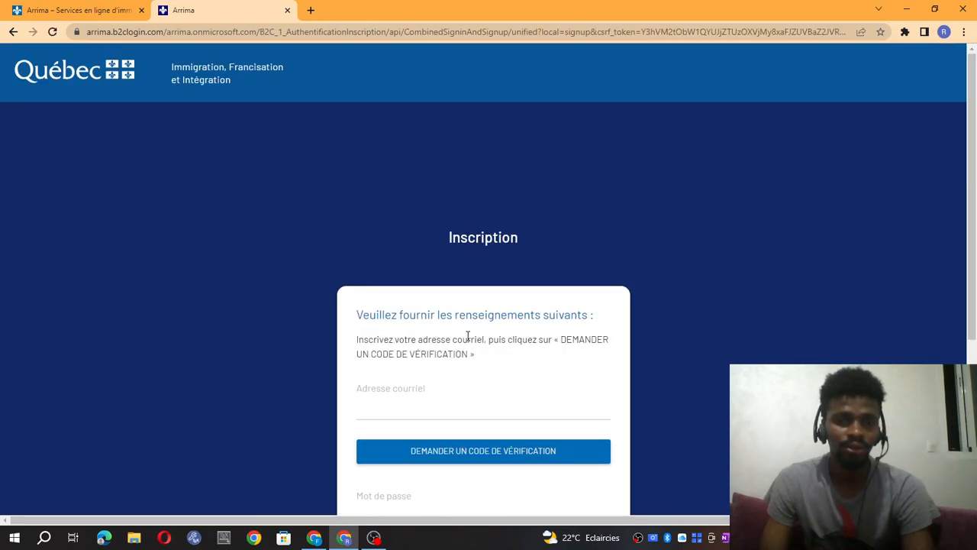
scroll(466, 343, down, 3)
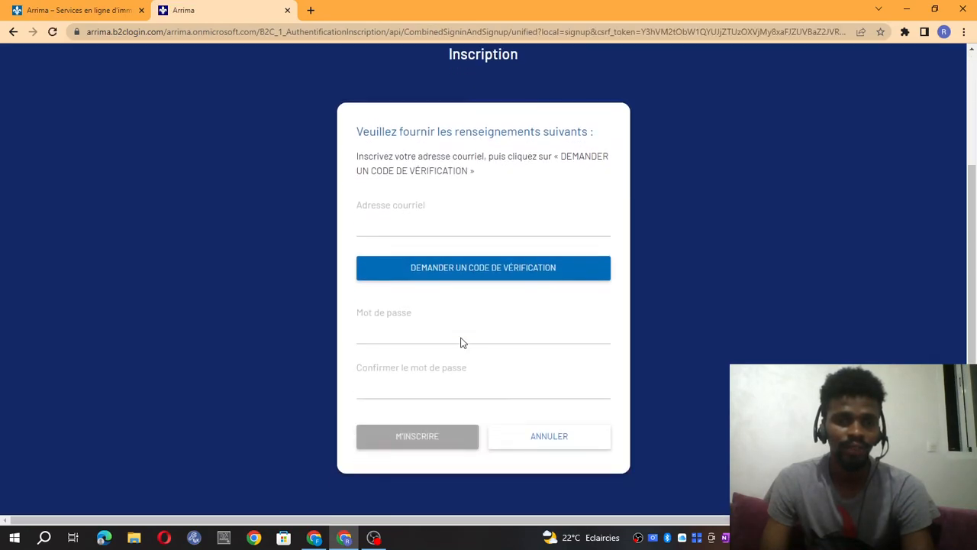
click(394, 228)
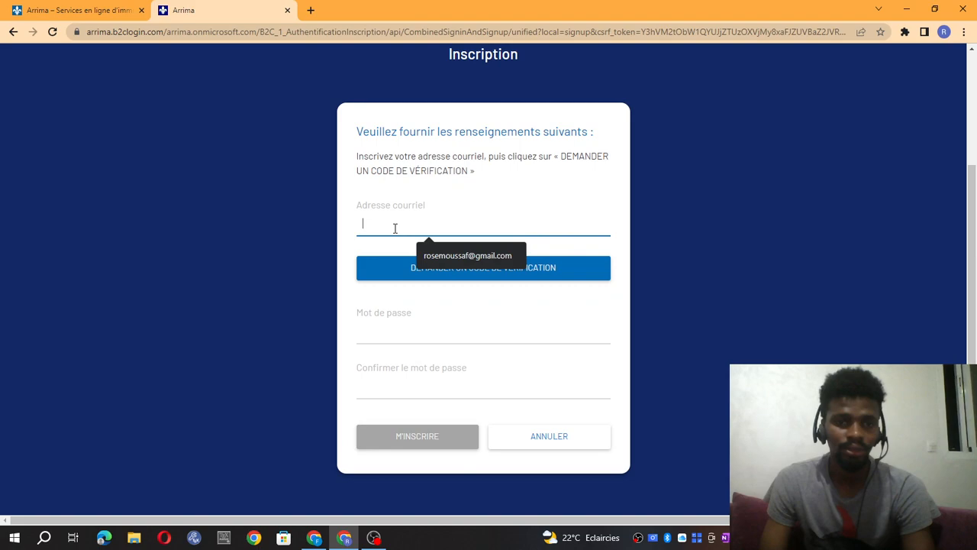
click(483, 259)
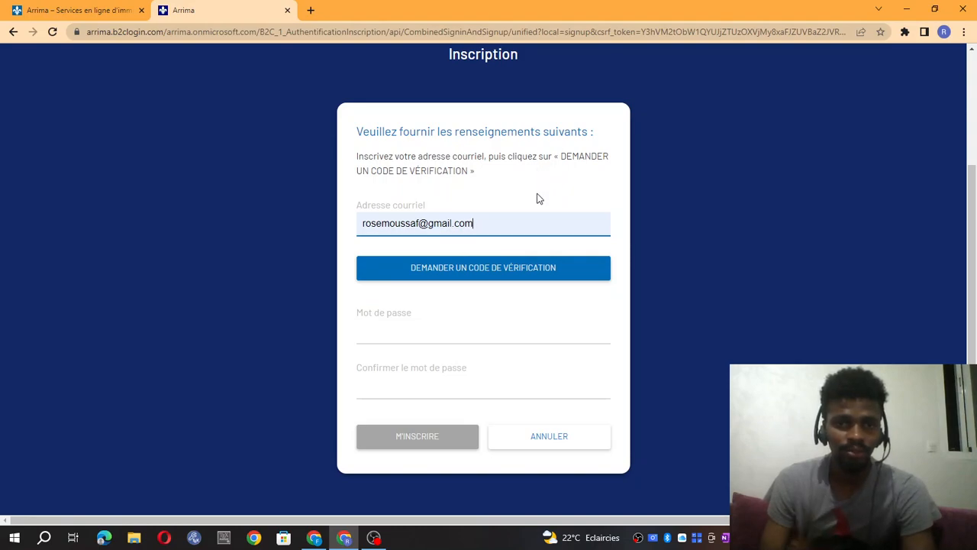
click(462, 273)
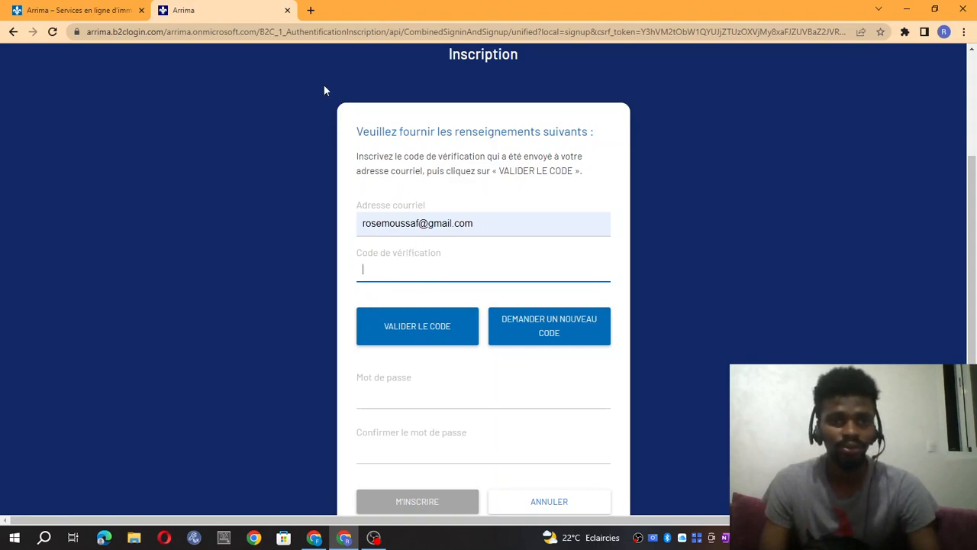
click(310, 10)
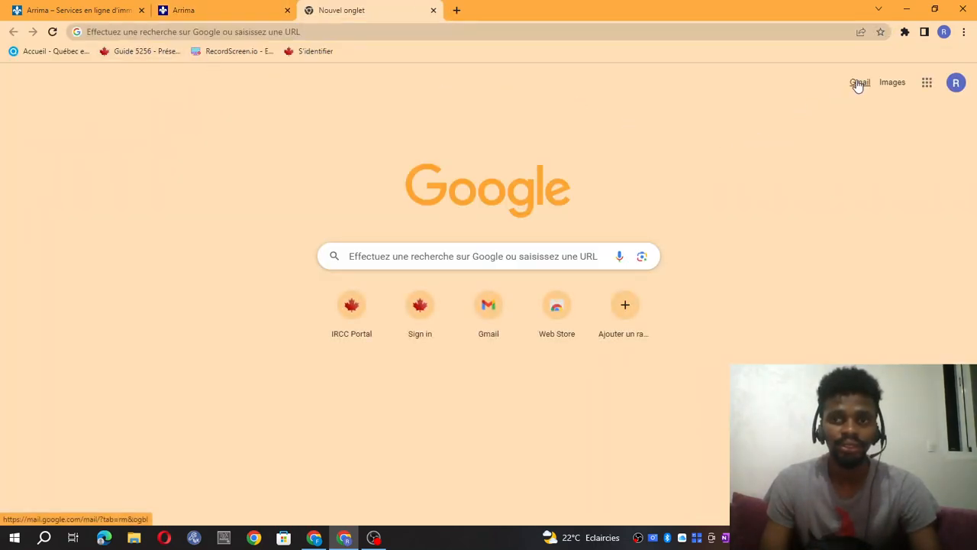
Step: Find and open the immigration ministry's verification-code e-mail in the Gmail inbox
click(858, 83)
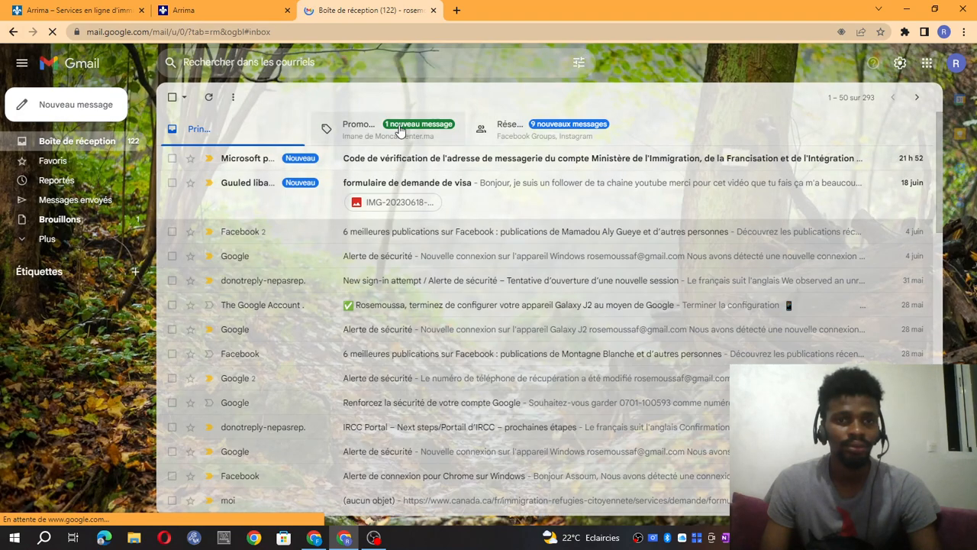
click(399, 131)
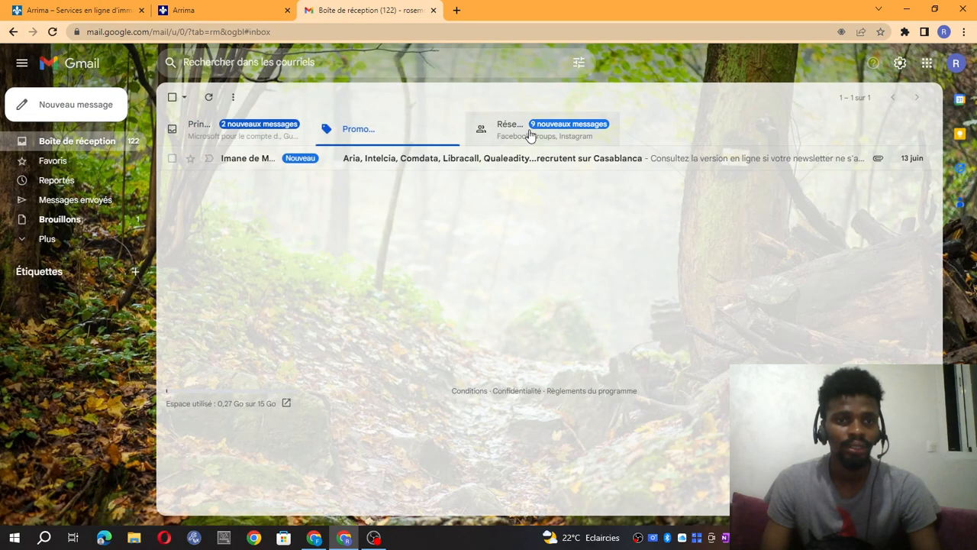
click(530, 135)
click(244, 131)
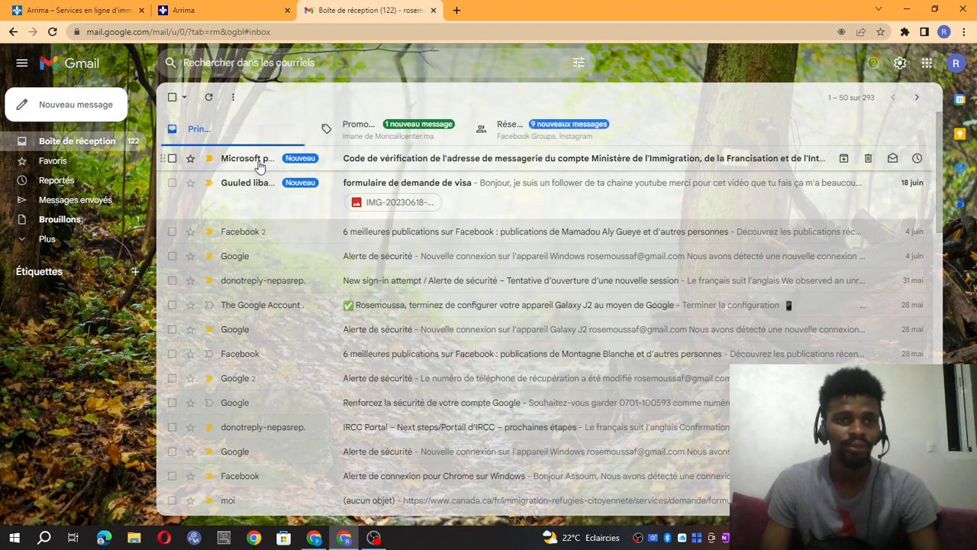
click(405, 160)
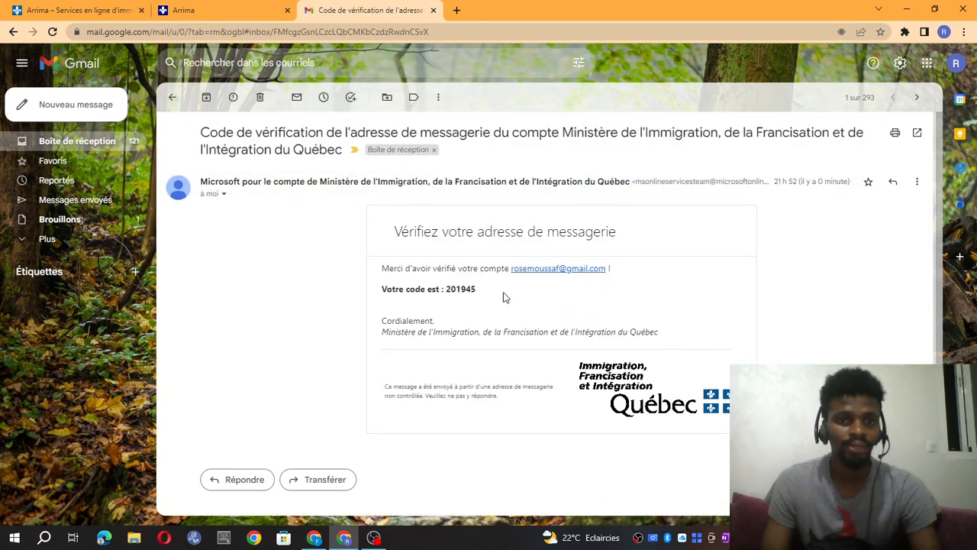
Step: Copy the verification code from the e-mail and return to the Arrima tab
drag(488, 290, 443, 285)
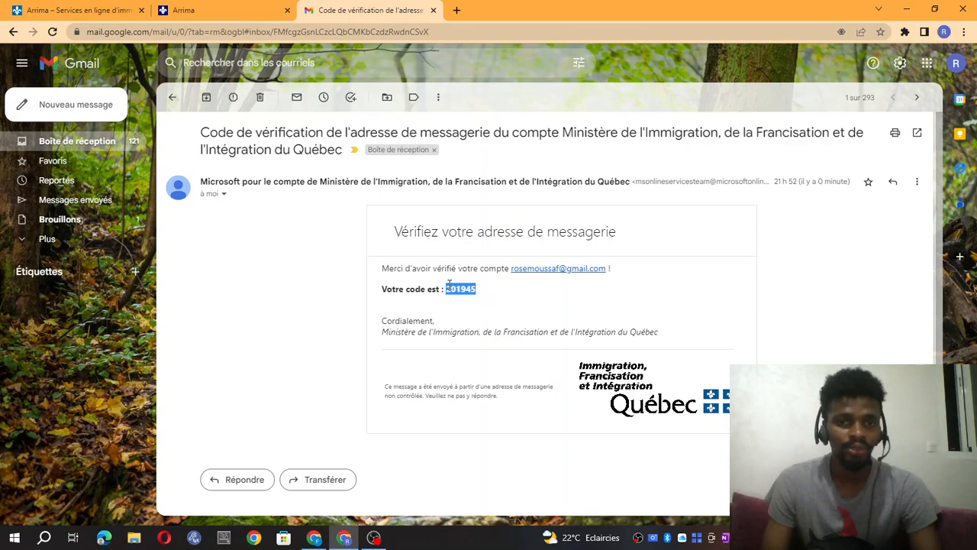
right_click(460, 300)
click(484, 304)
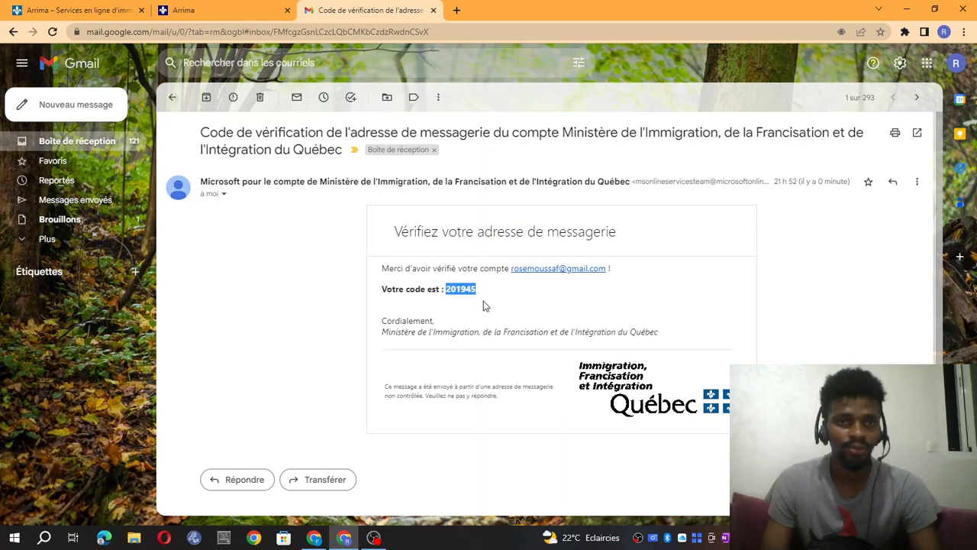
click(195, 10)
Step: Paste the copied verification code and validate it so the e-mail address is confirmed
right_click(406, 268)
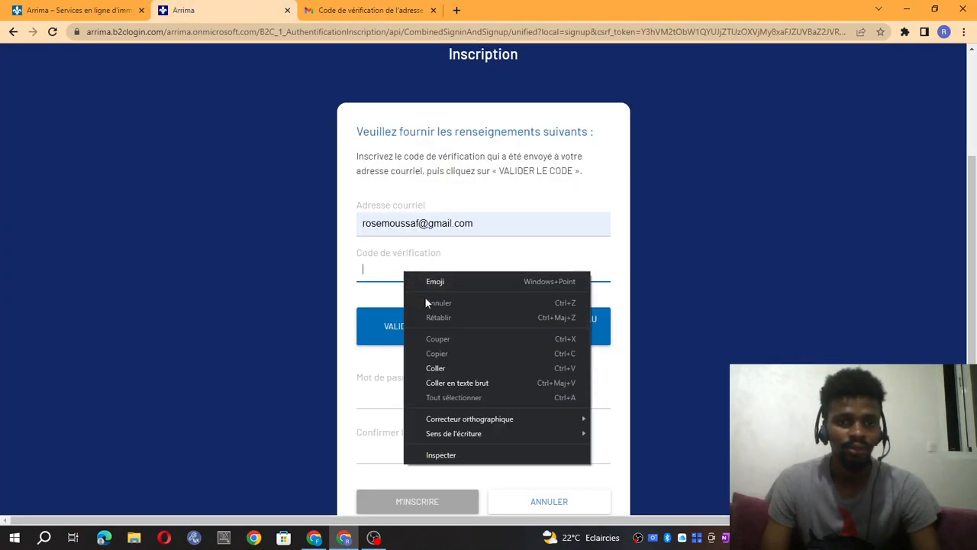
click(440, 370)
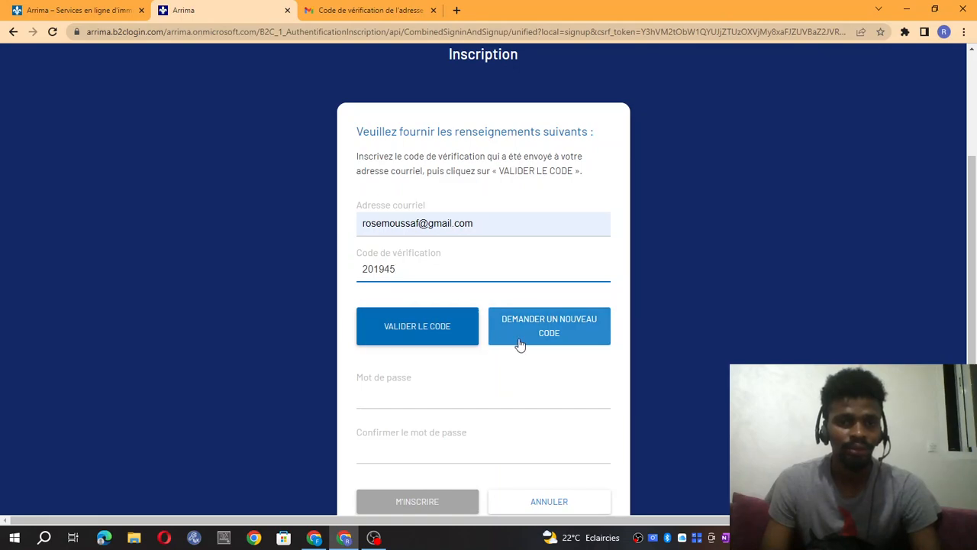
click(430, 335)
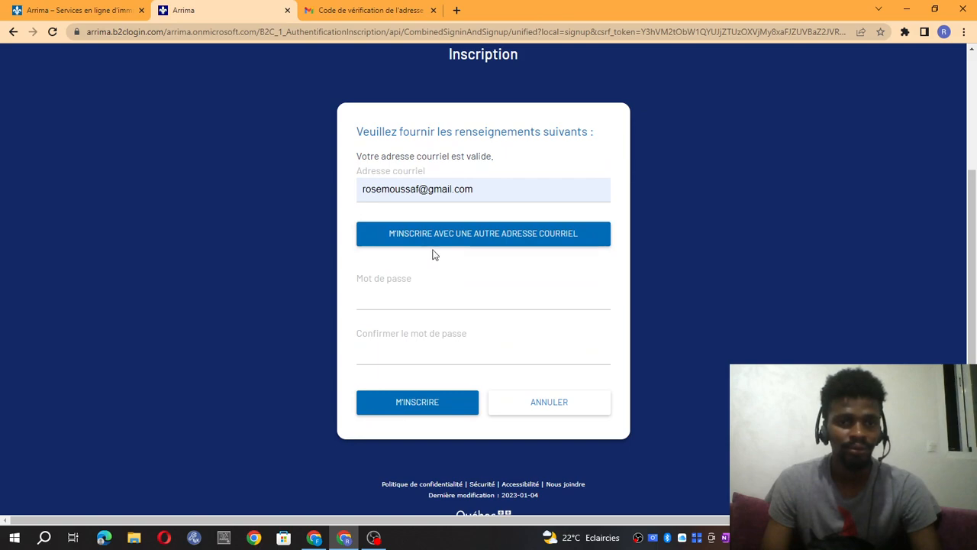
scroll(424, 316, down, 1)
click(390, 245)
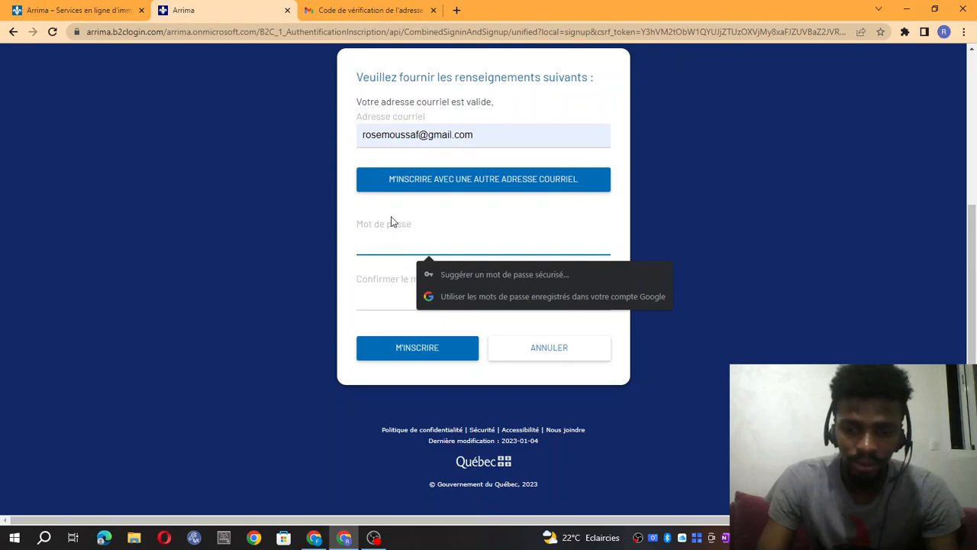
Step: Make a first attempt at entering the account password and its confirmation
text(•)
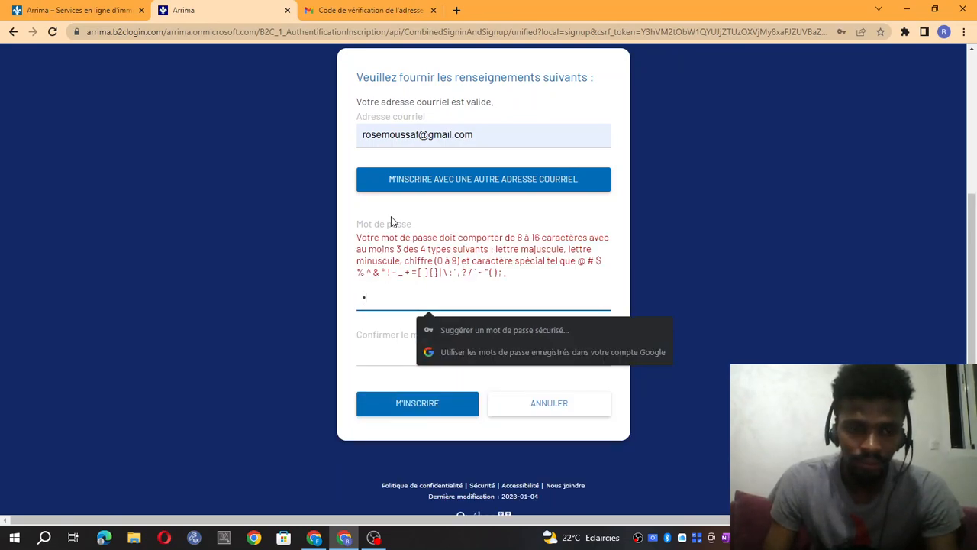
key(BackSpace)
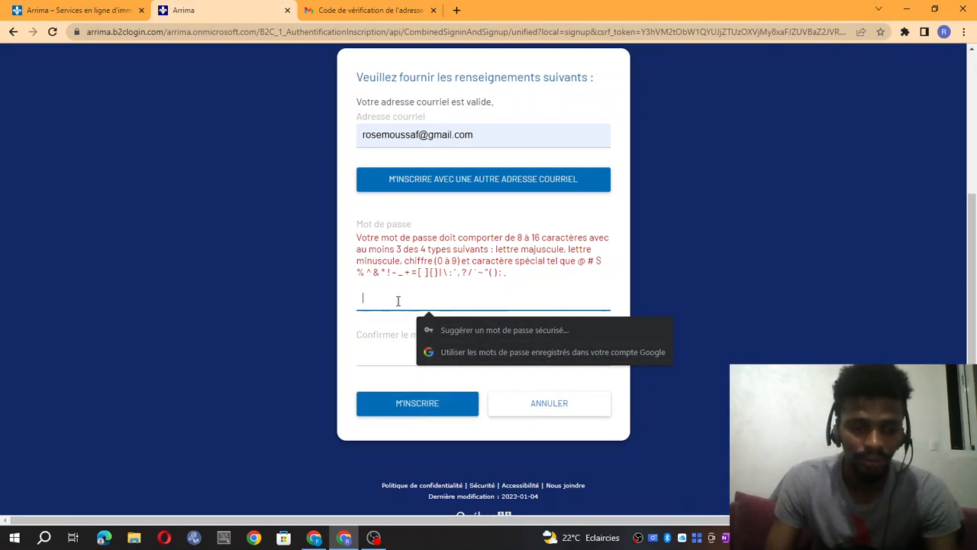
text(•)
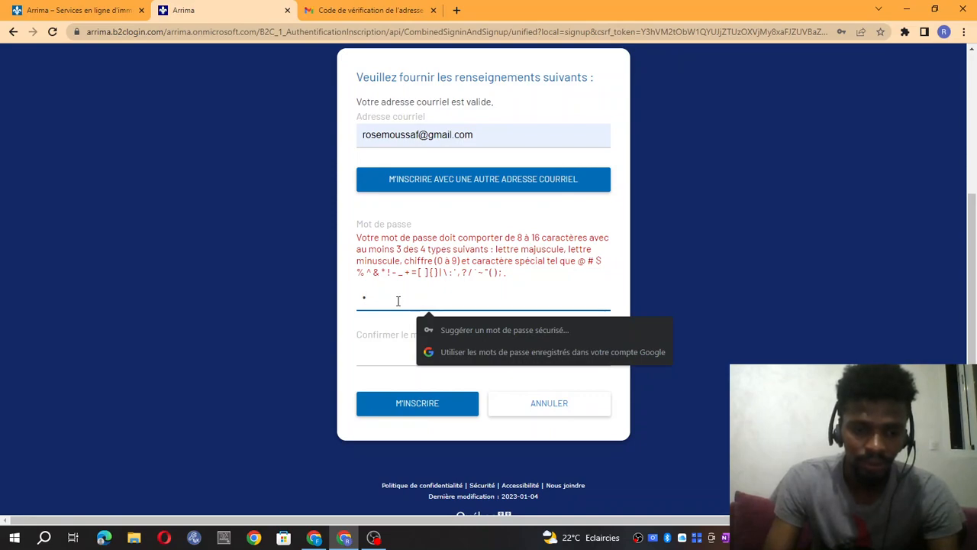
key(BackSpace)
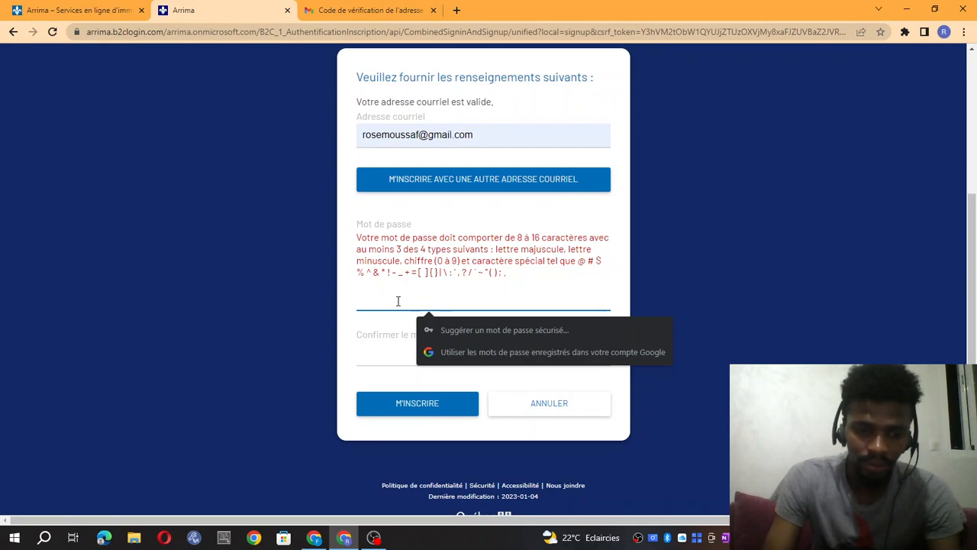
text(•)
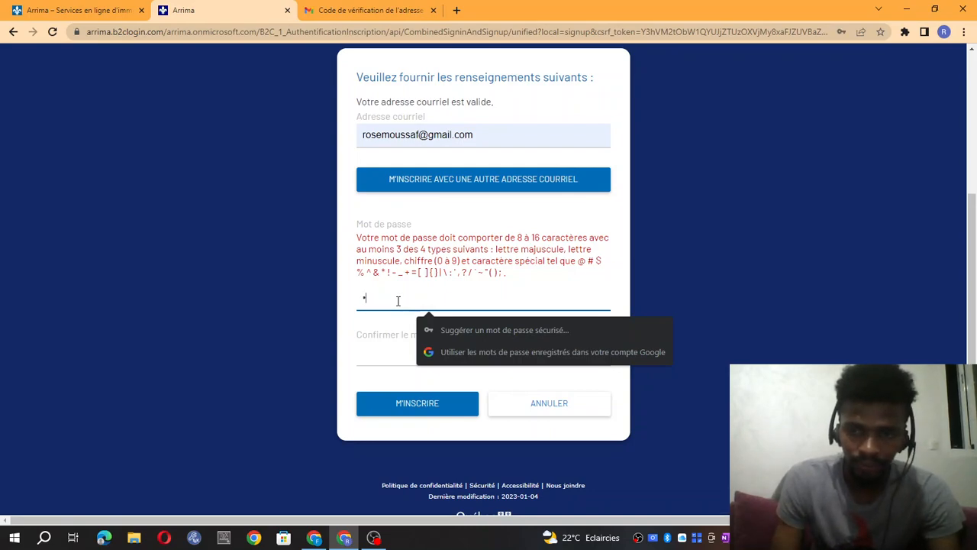
text(•••)
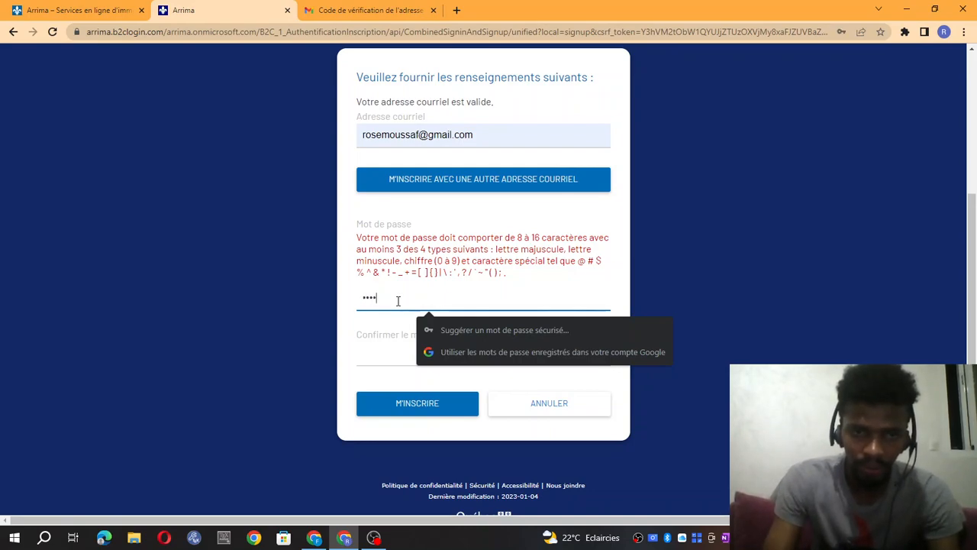
text(•)
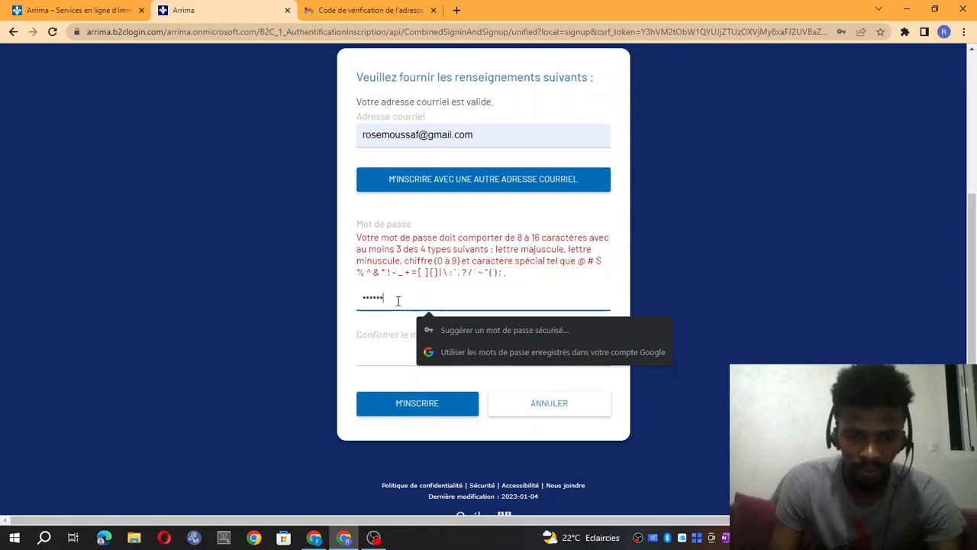
text(•••••)
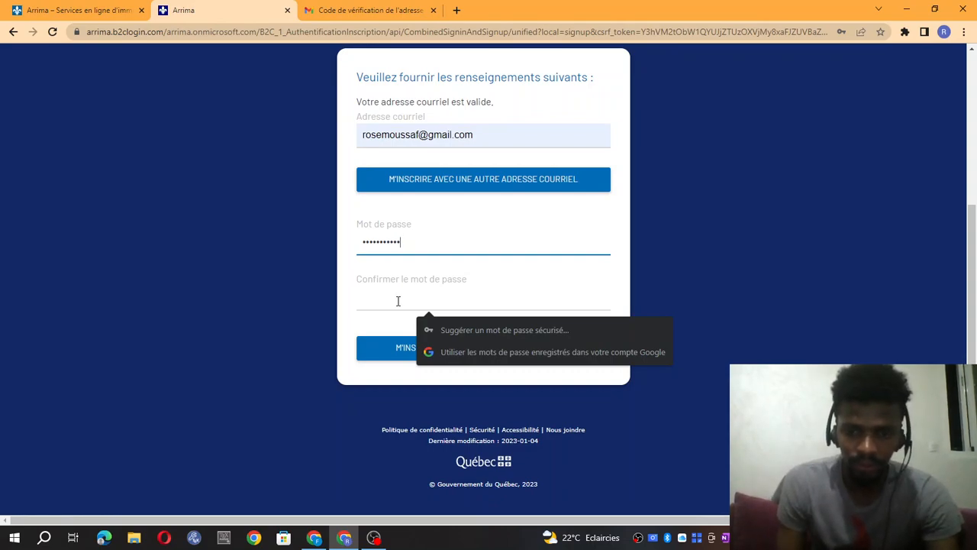
click(397, 299)
text(•)
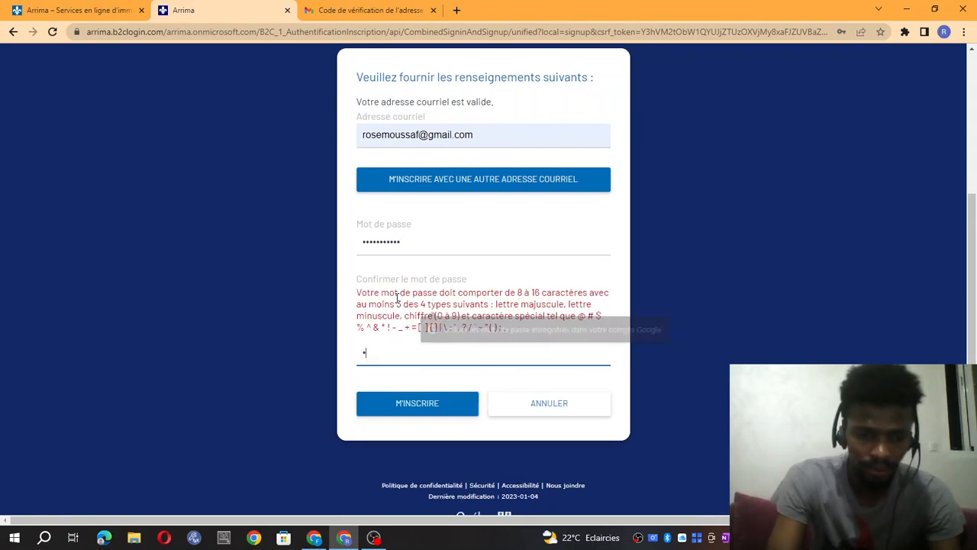
text(•••)
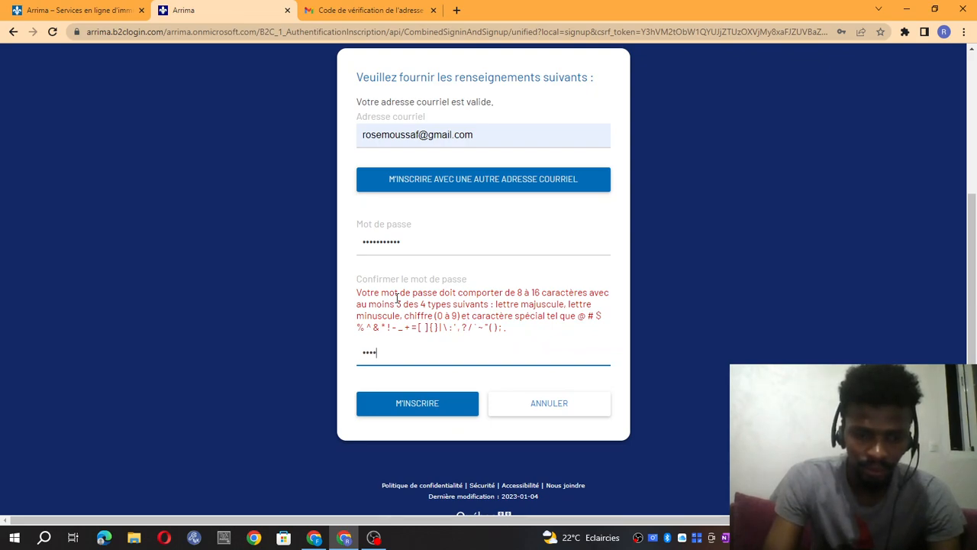
text(•)
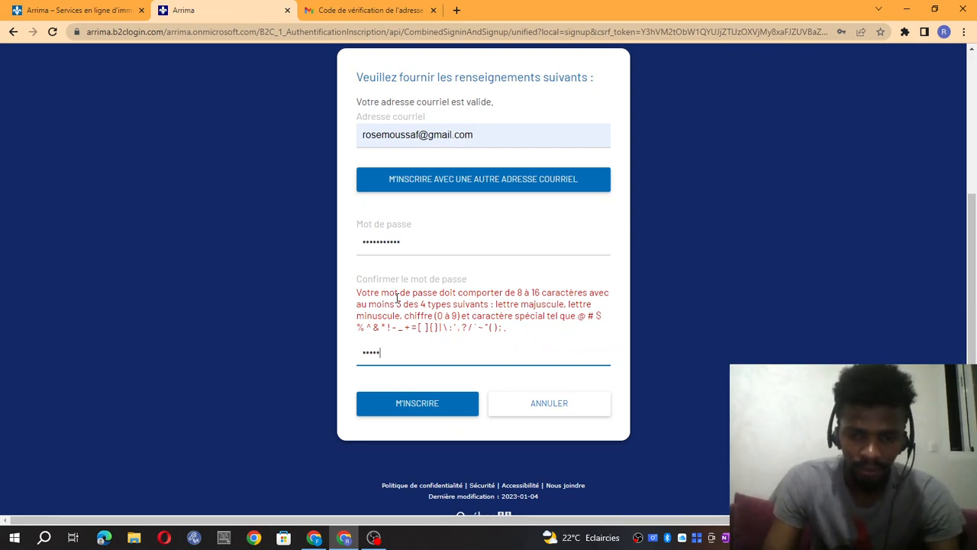
key(BackSpace)
key(BackSpace)
key(BackSpace)
key(BackSpace)
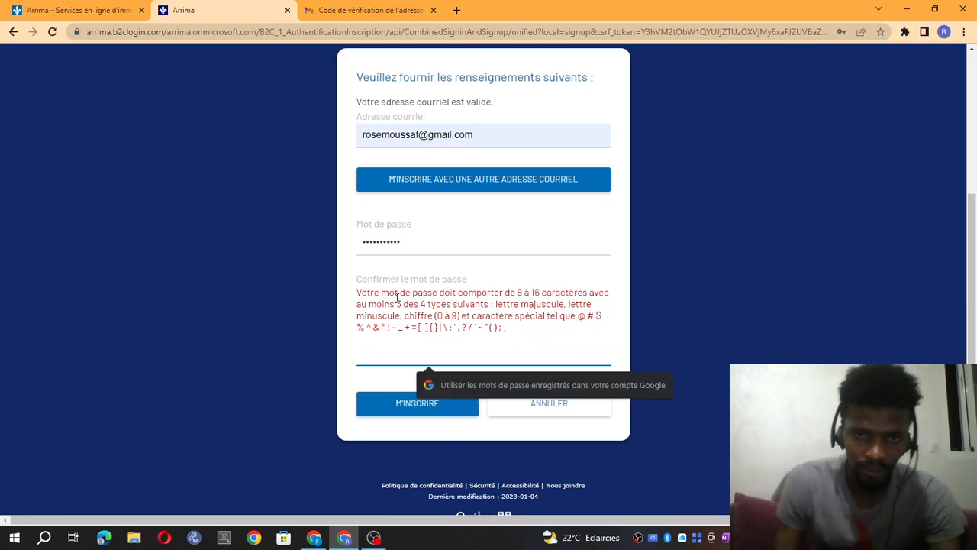
Step: Retype the account password and repeat it in 'Confirmer le mot de passe'
click(423, 245)
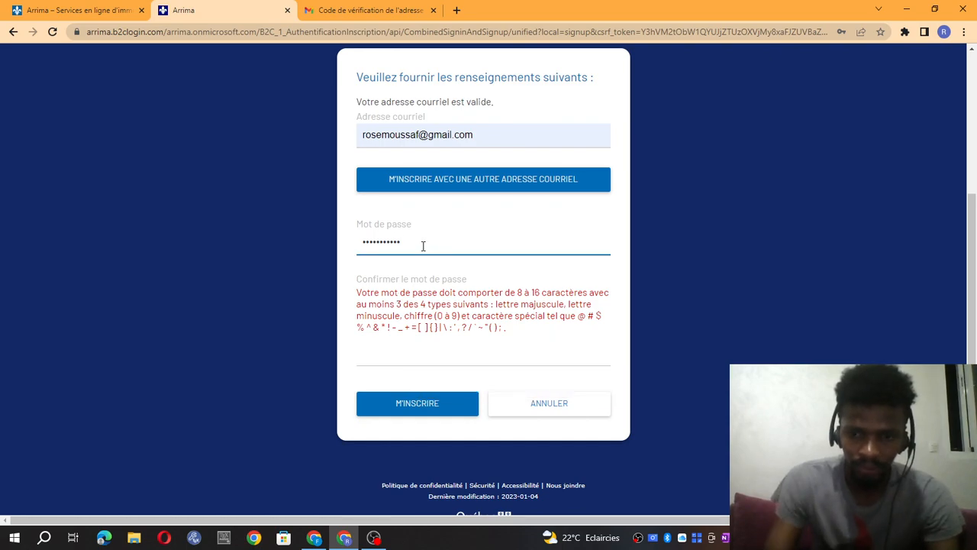
key(BackSpace)
key(BackSpace)
key(BackSpace)
key(BackSpace)
key(BackSpace)
key(BackSpace)
key(BackSpace)
key(BackSpace)
key(BackSpace)
key(BackSpace)
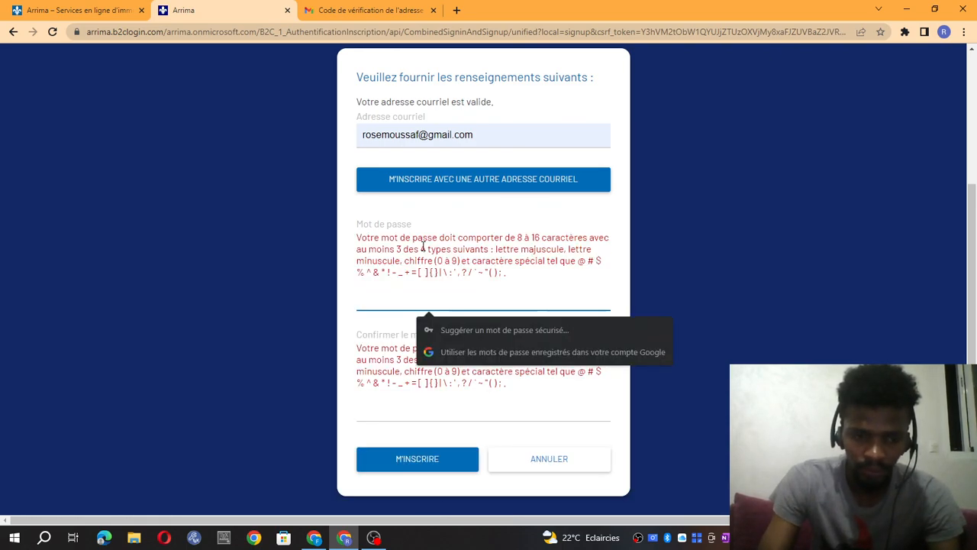
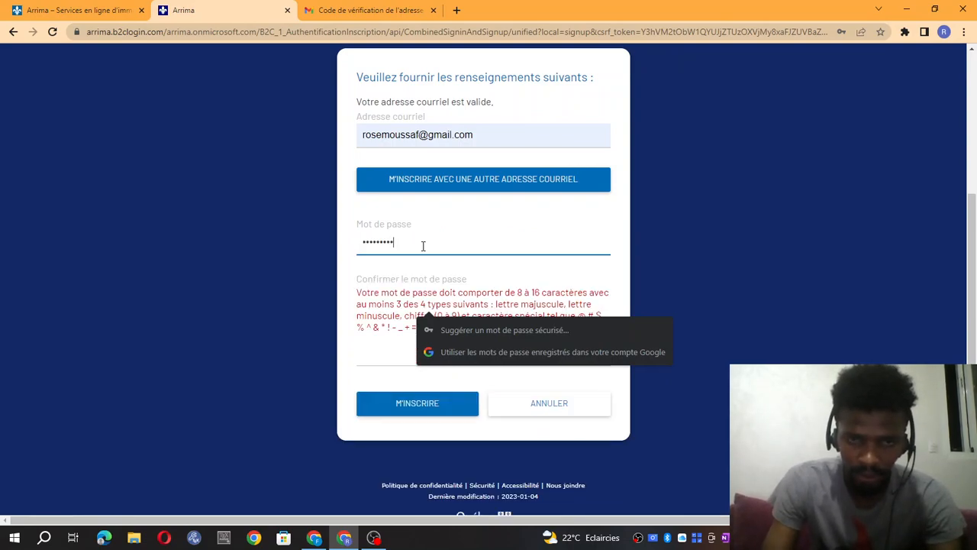
click(381, 358)
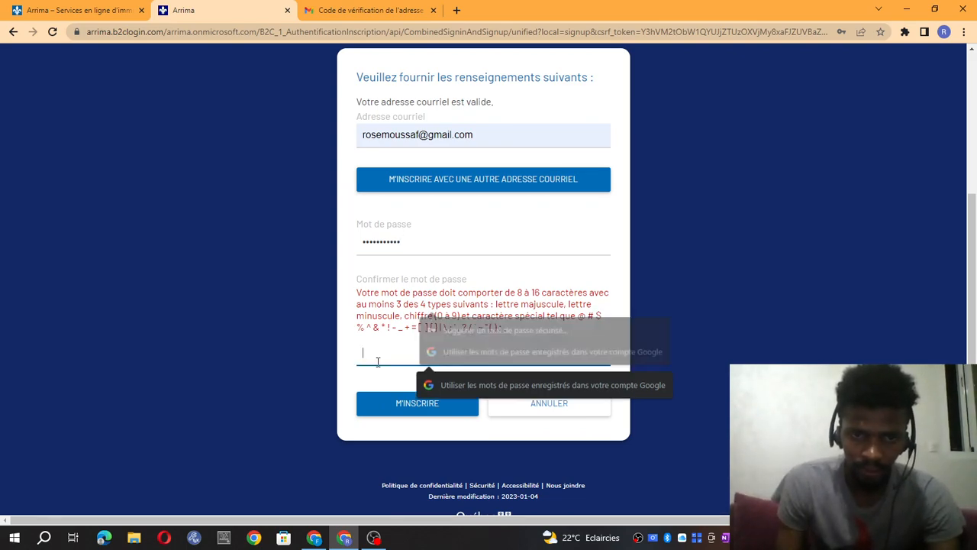
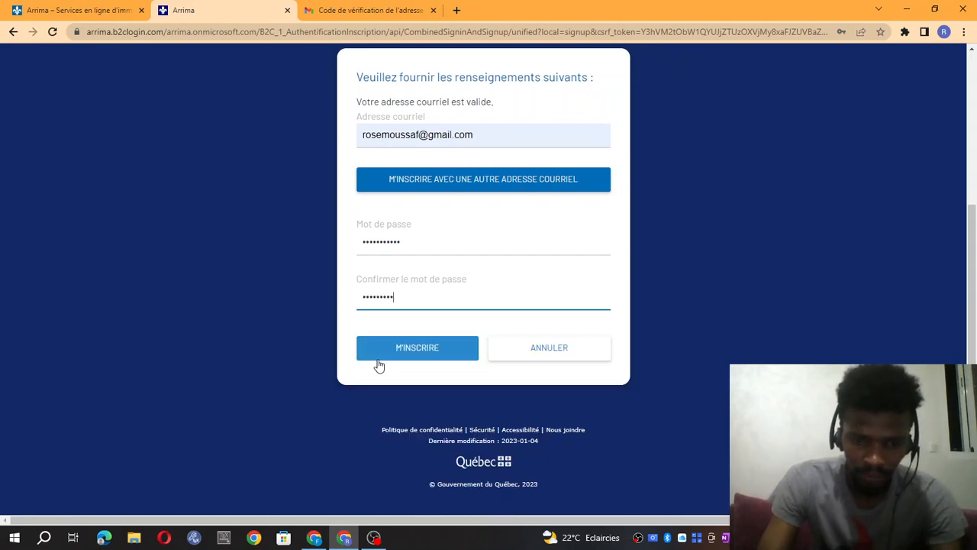
Step: Submit the sign-up with M'INSCRIRE and save the password in Chrome on this device only
click(395, 345)
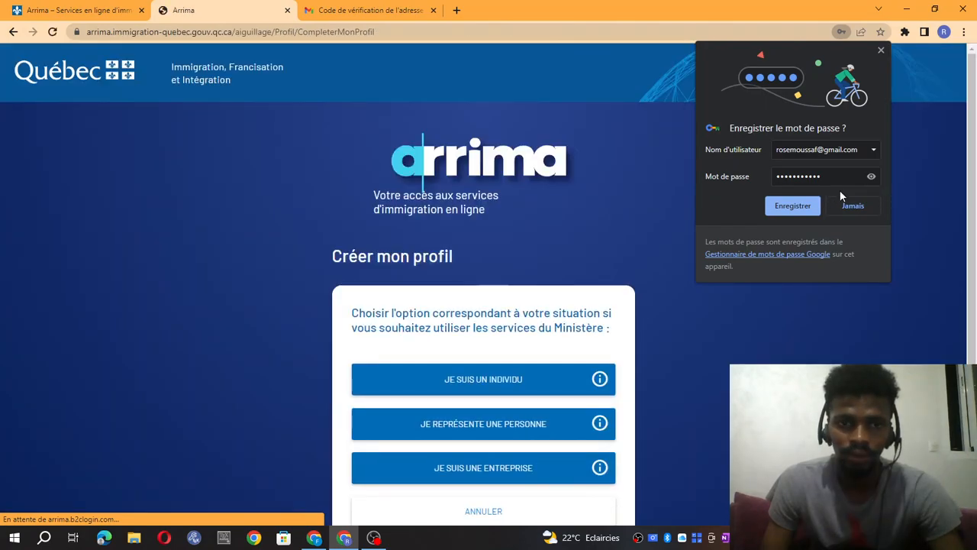
scroll(556, 229, down, 2)
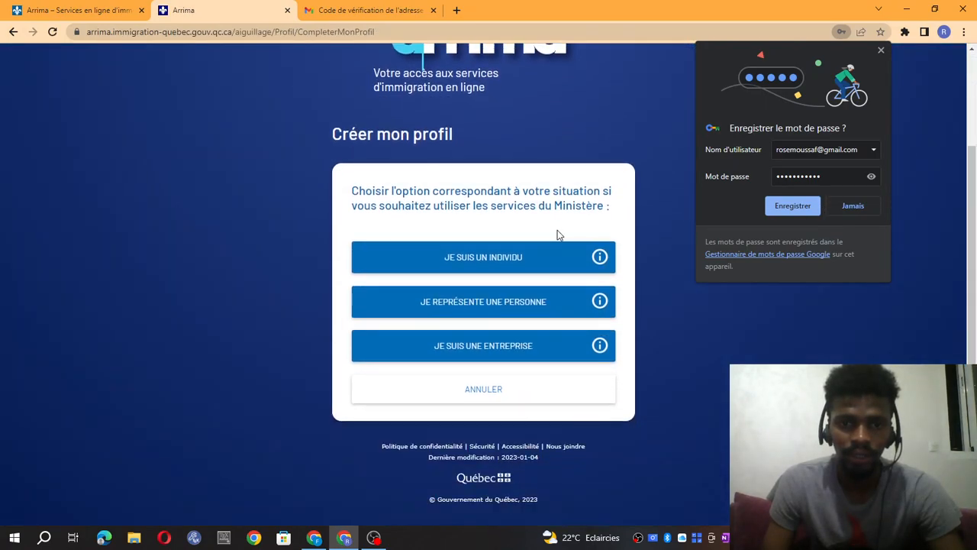
scroll(580, 180, up, 2)
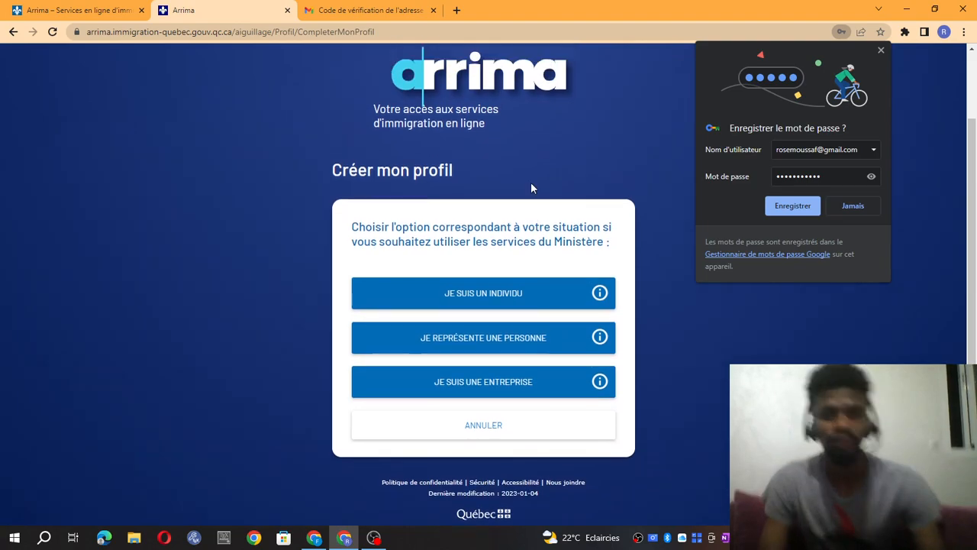
scroll(470, 271, down, 1)
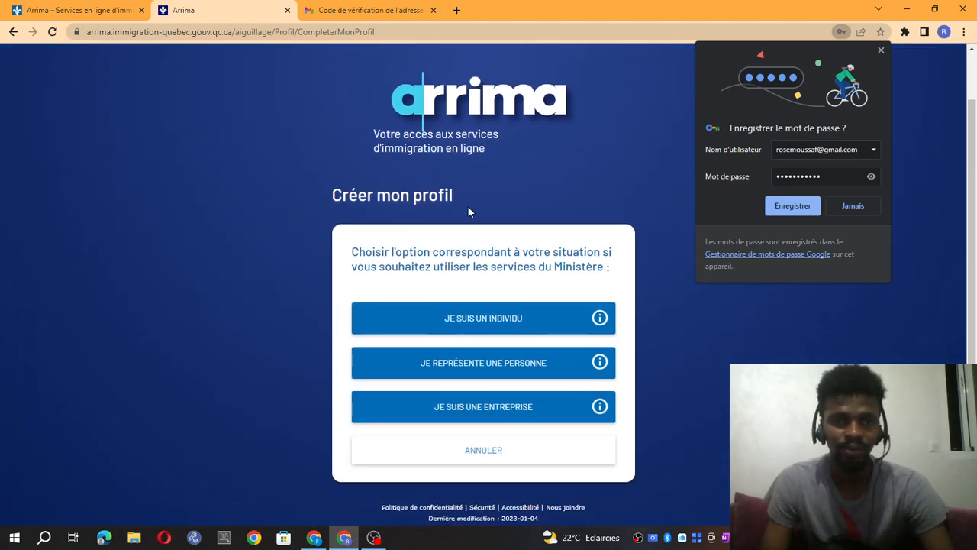
scroll(469, 211, up, 1)
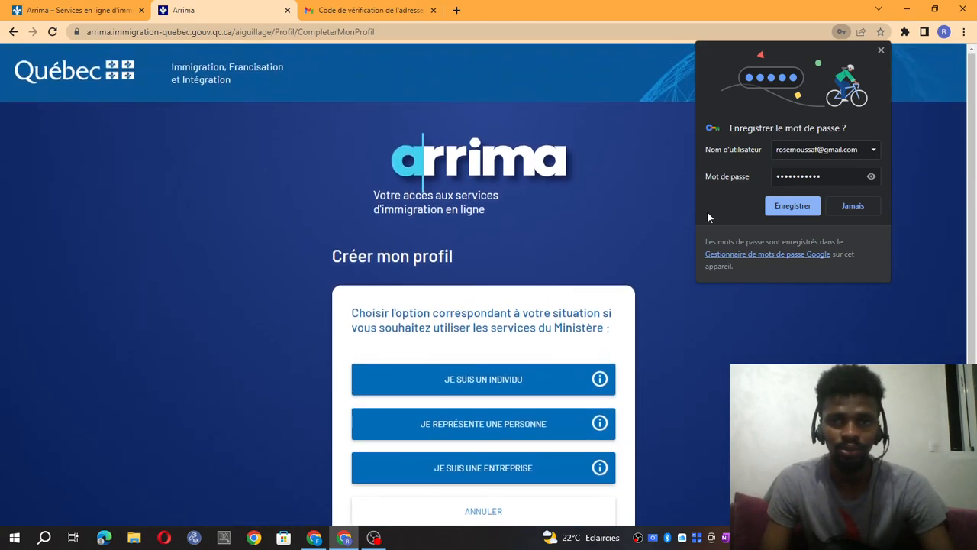
click(791, 206)
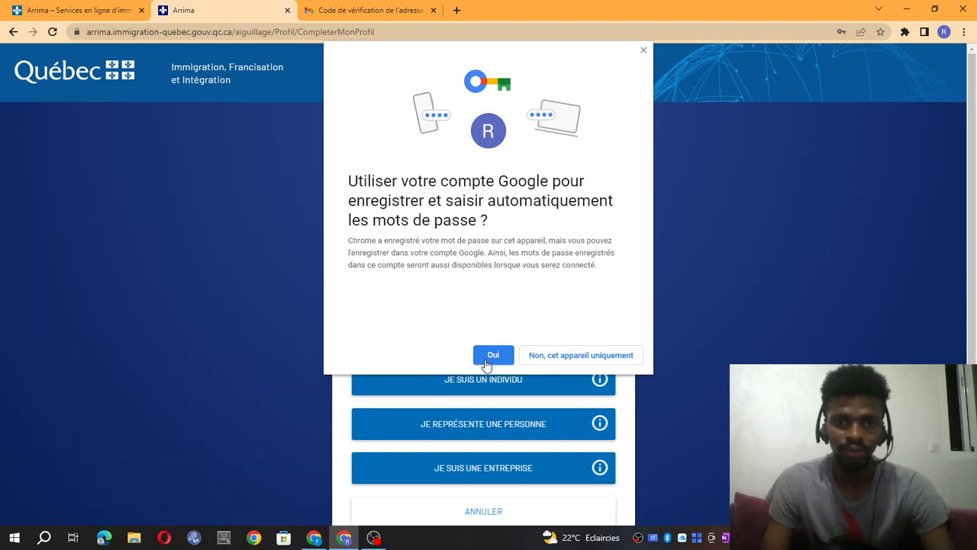
click(581, 362)
Step: Choose 'Je suis un individu', accept both terms-of-use checkboxes, and continue to the Identité form
scroll(508, 294, down, 2)
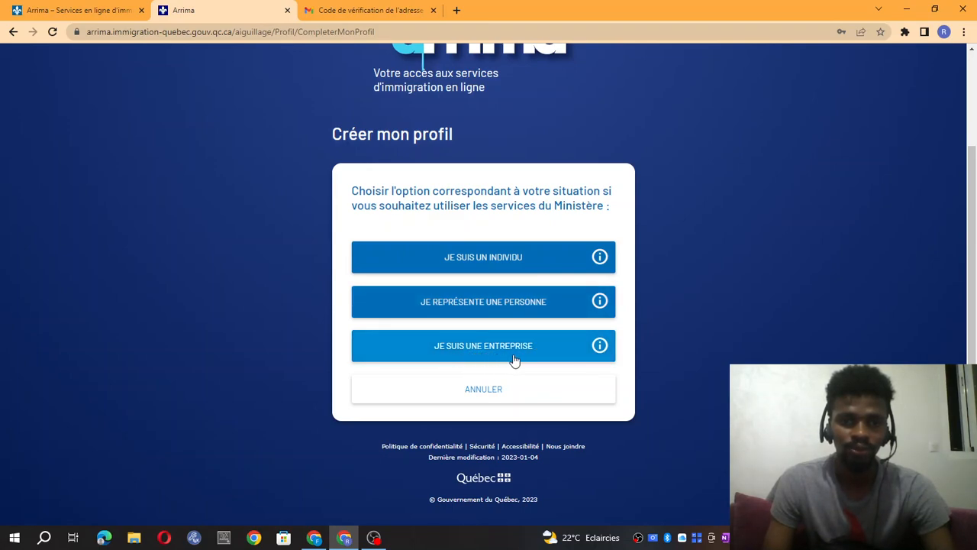
click(525, 260)
scroll(517, 264, down, 3)
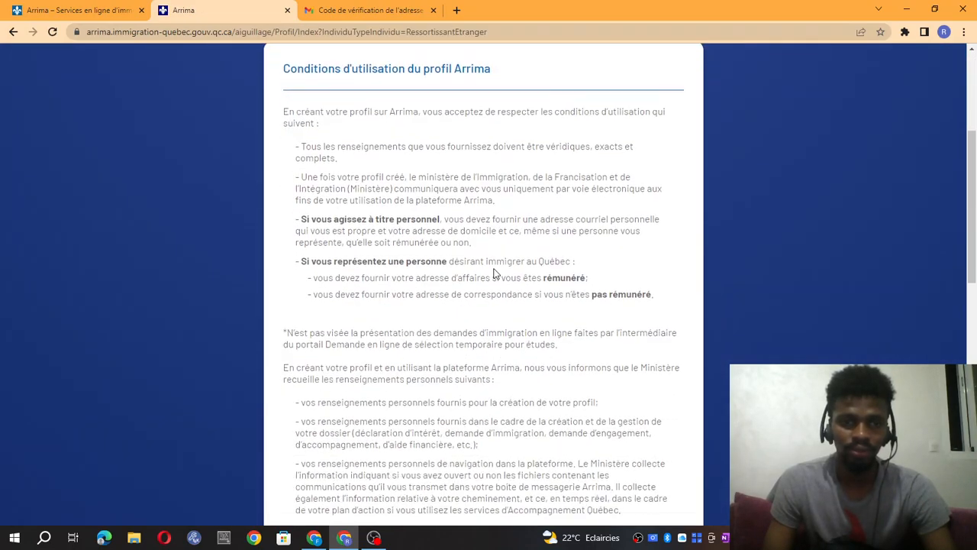
scroll(488, 273, down, 13)
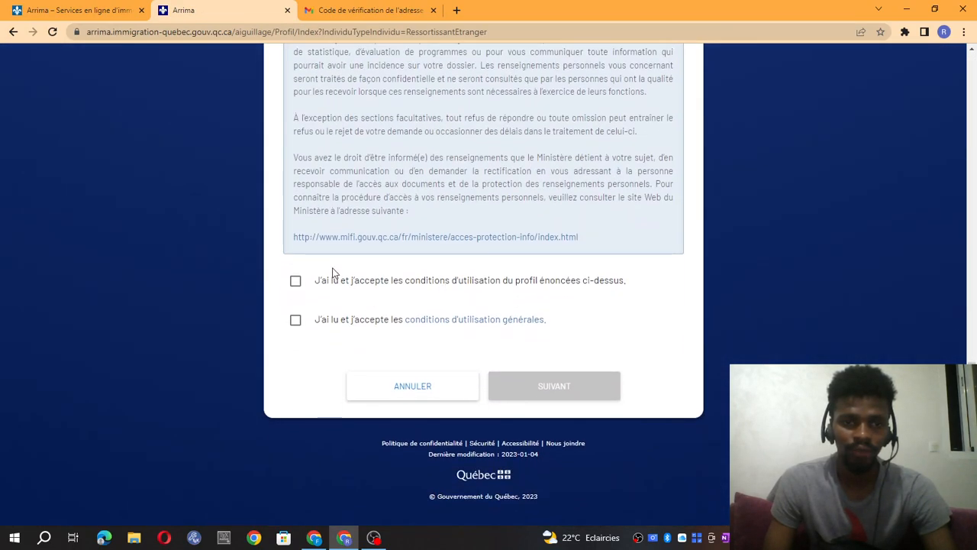
click(296, 280)
click(296, 320)
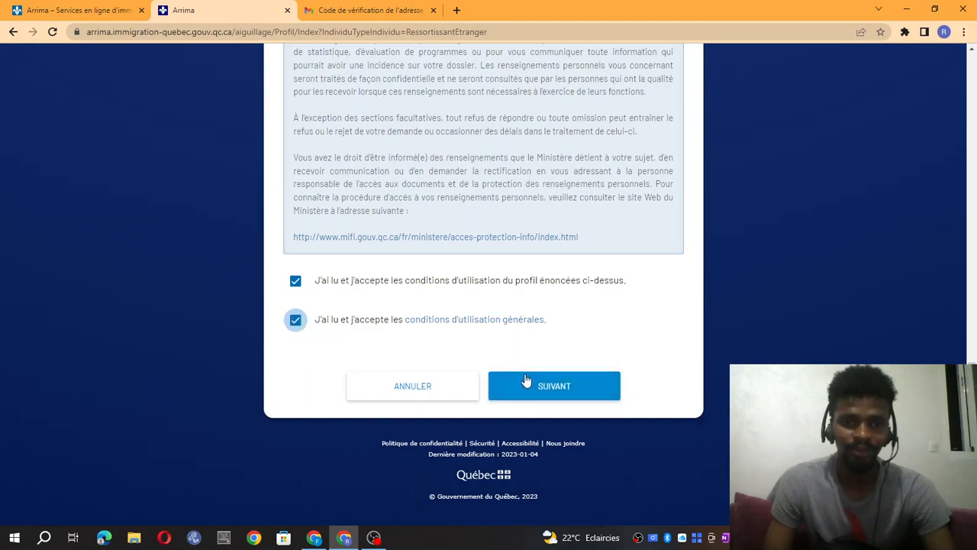
click(528, 384)
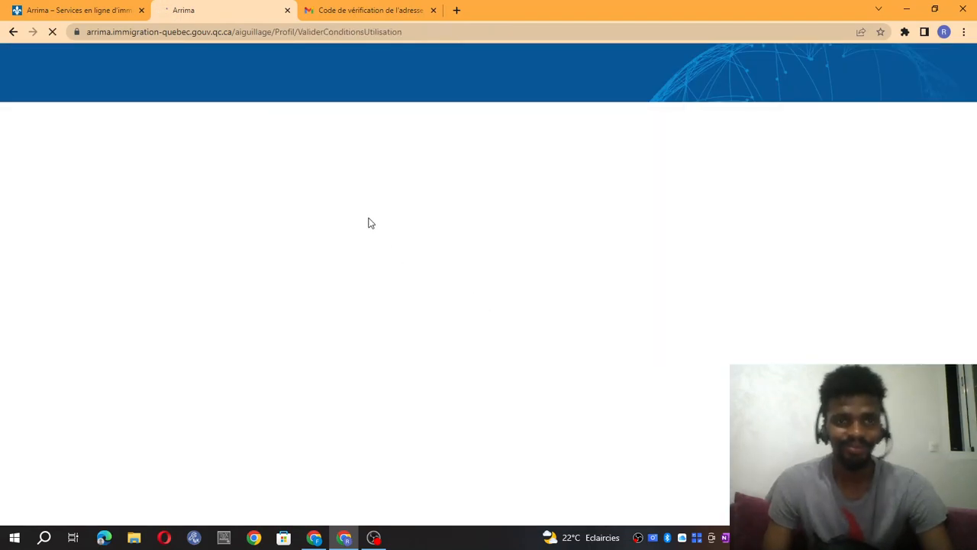
scroll(527, 306, down, 3)
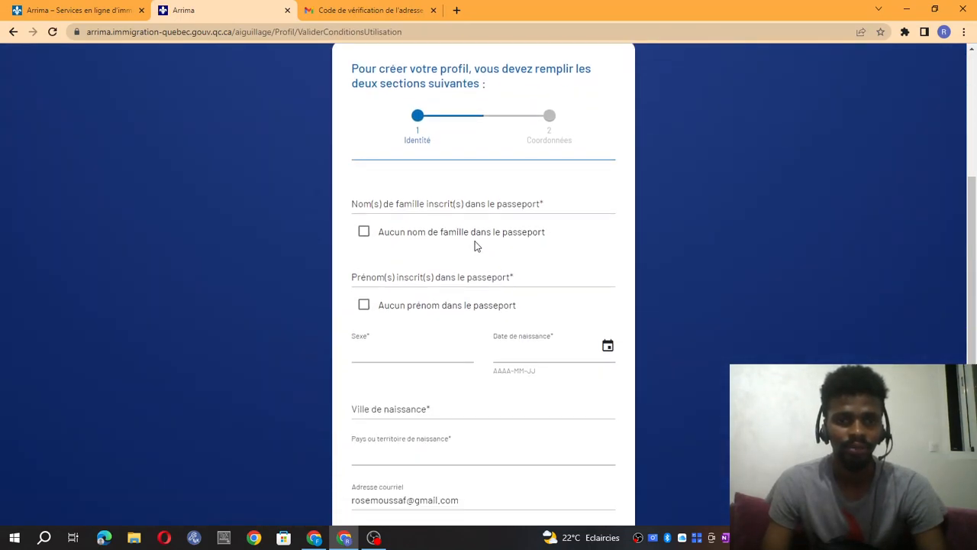
Step: Enter the applicant's surname as written in the passport
click(415, 204)
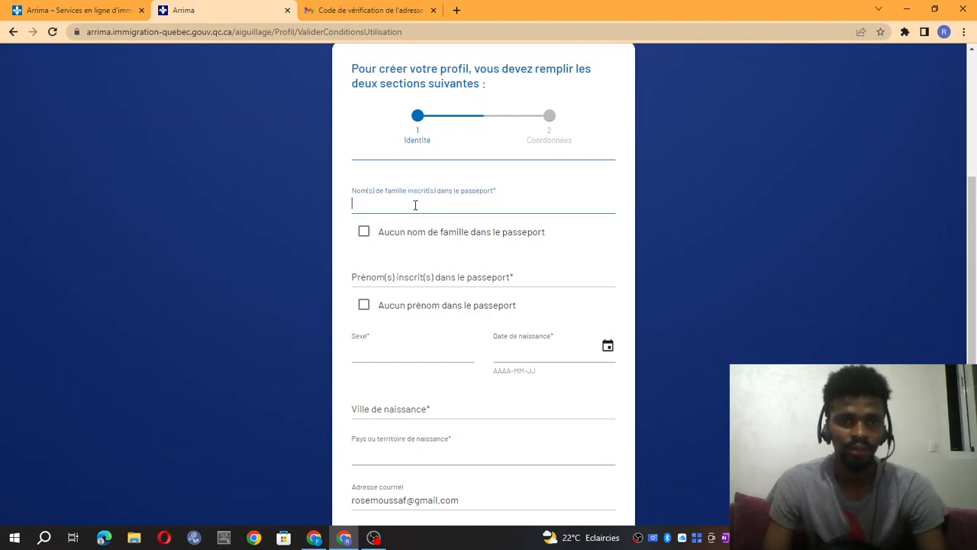
scroll(596, 236, up, 2)
scroll(511, 245, down, 1)
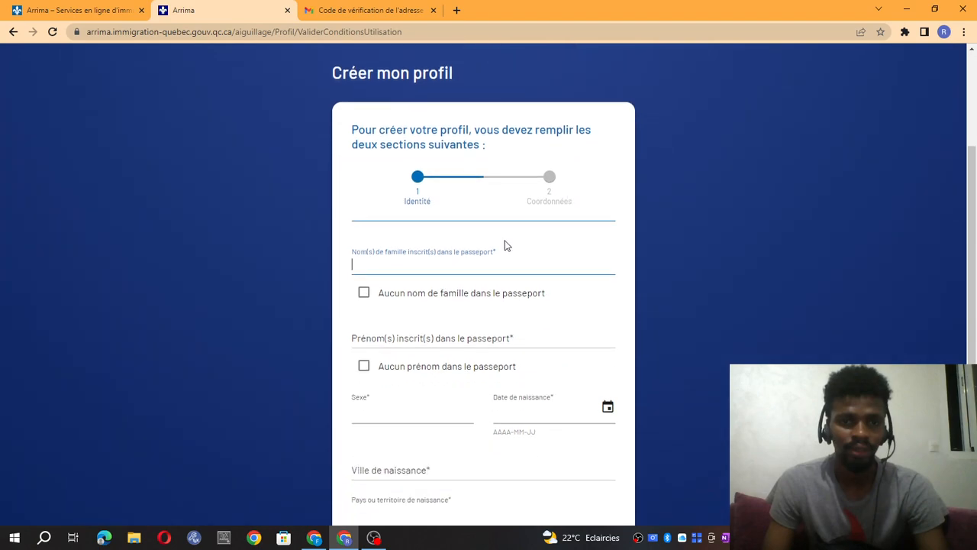
click(634, 243)
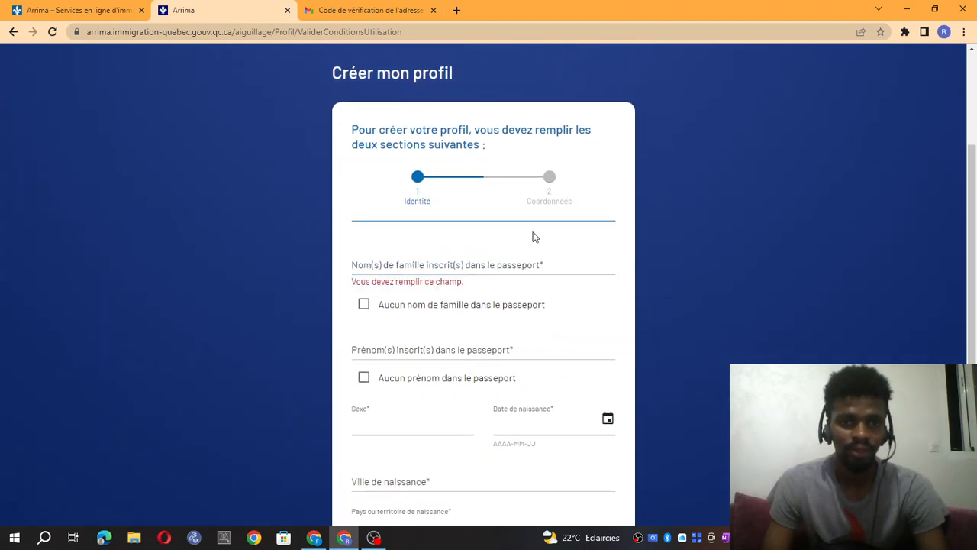
click(451, 264)
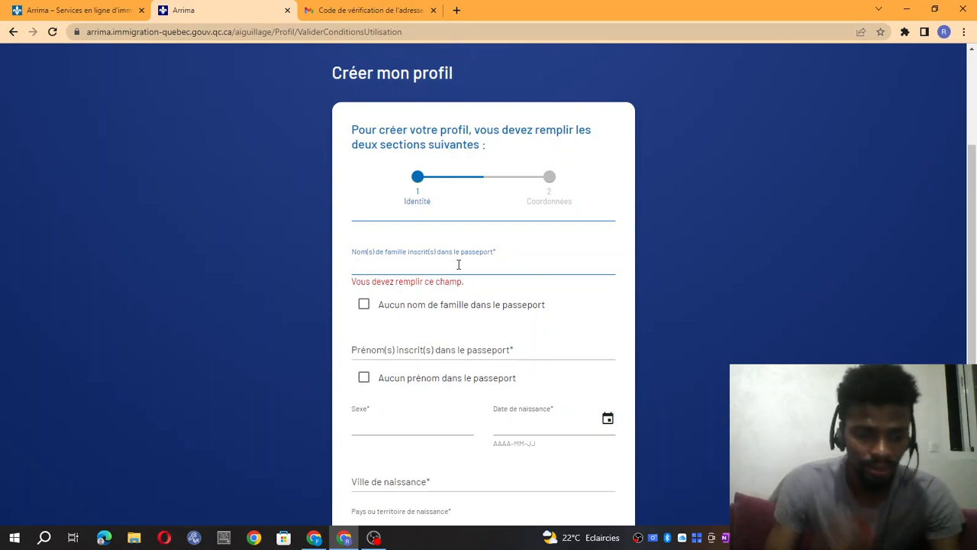
text(O)
key(BackSpace)
text(M)
key(BackSpace)
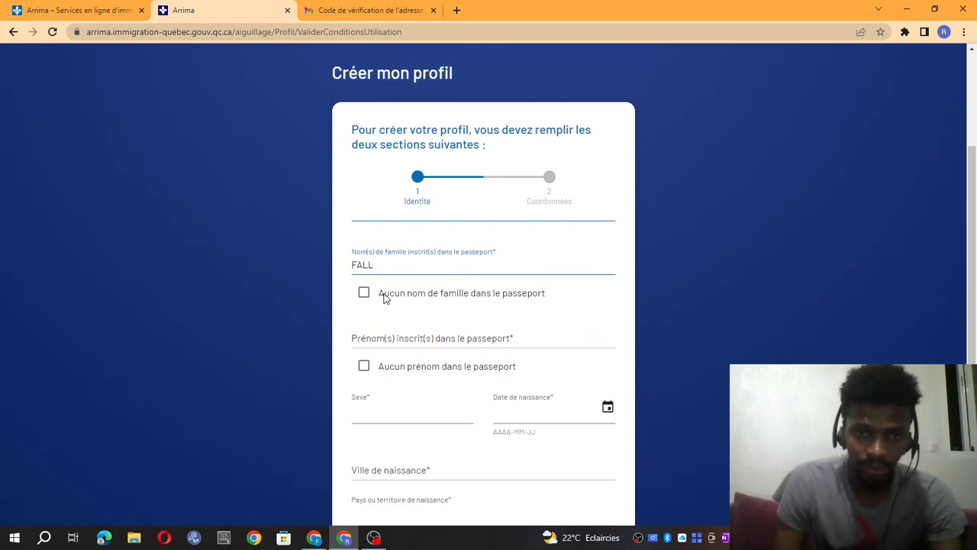
scroll(468, 316, down, 1)
Step: Enter the applicant's given name in the Prénom(s) inscrit(s) dans le passeport field
click(406, 276)
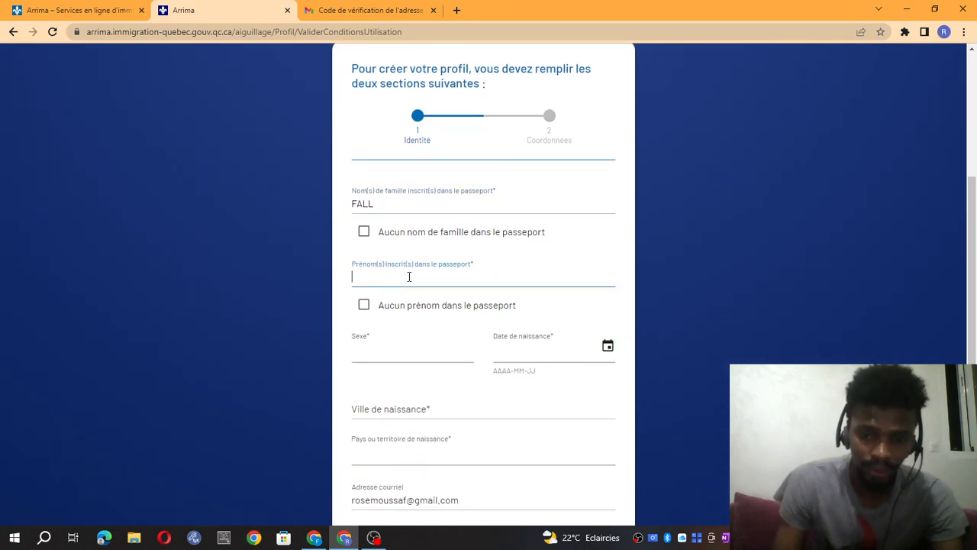
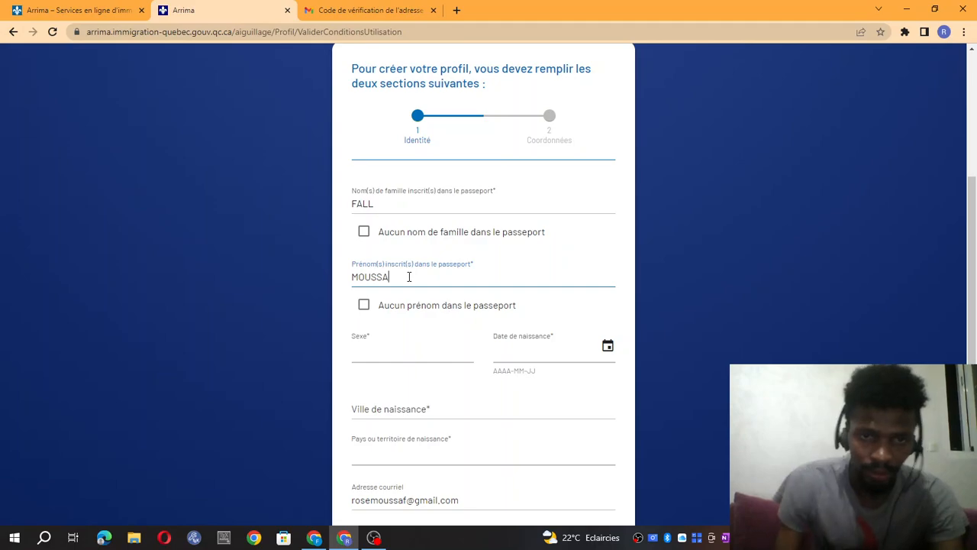
scroll(410, 308, down, 2)
Step: Set sex to Masculin and step the birth-date calendar back, first picking 1989-02-07
click(397, 231)
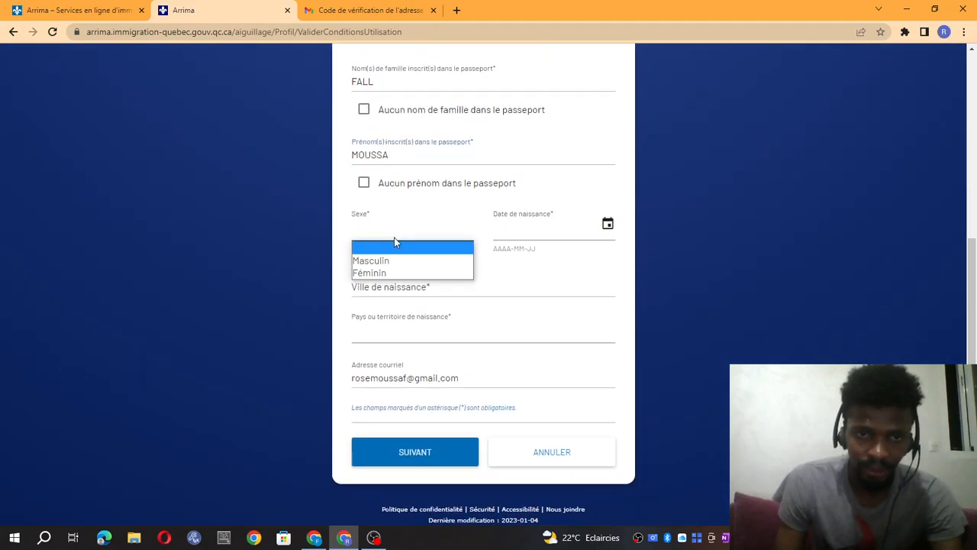
click(393, 259)
click(521, 234)
click(608, 223)
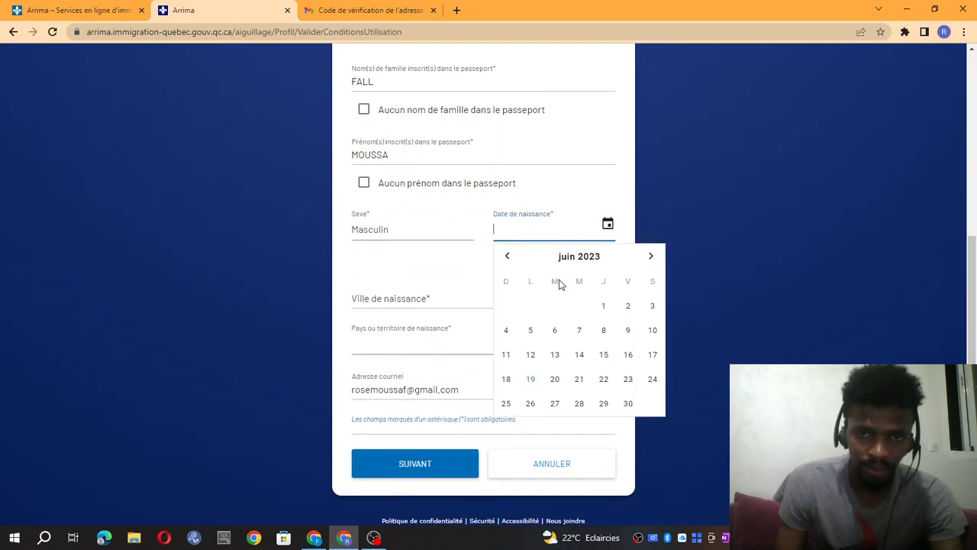
click(512, 258)
click(512, 258)
click(511, 258)
click(512, 258)
click(511, 258)
click(512, 258)
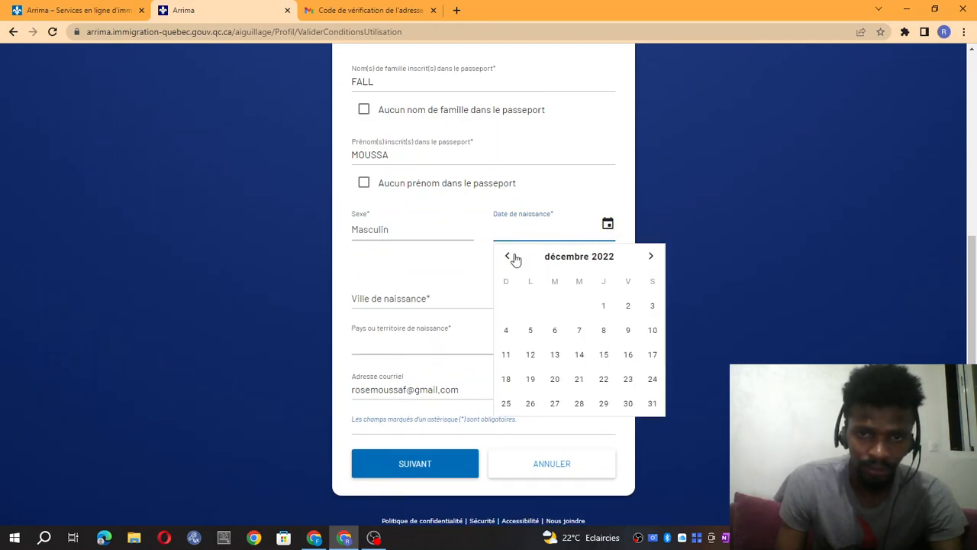
click(511, 258)
click(511, 258)
triple_click(512, 258)
double_click(511, 258)
triple_click(512, 258)
double_click(512, 258)
double_click(512, 258)
double_click(511, 258)
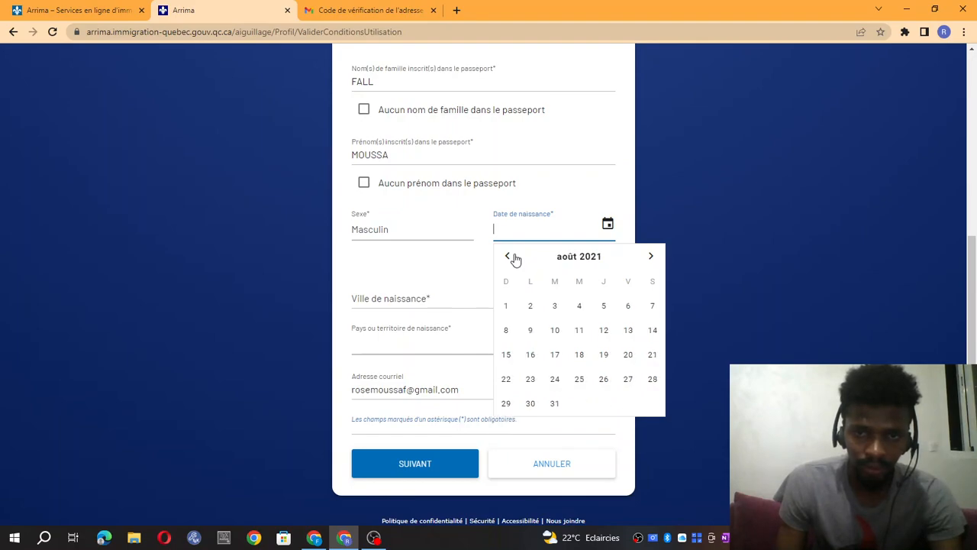
click(579, 263)
click(508, 258)
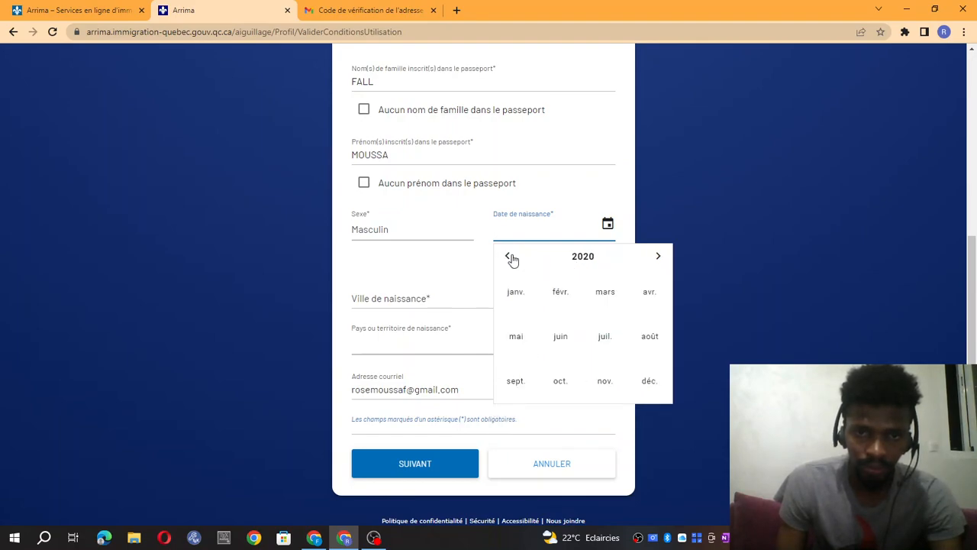
double_click(510, 259)
double_click(508, 258)
triple_click(508, 258)
double_click(509, 260)
triple_click(509, 260)
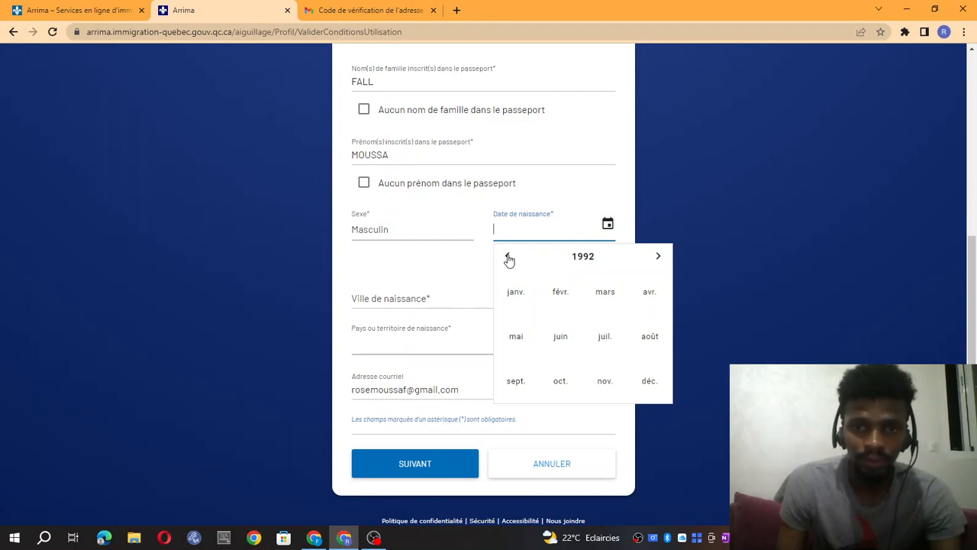
click(509, 258)
click(563, 294)
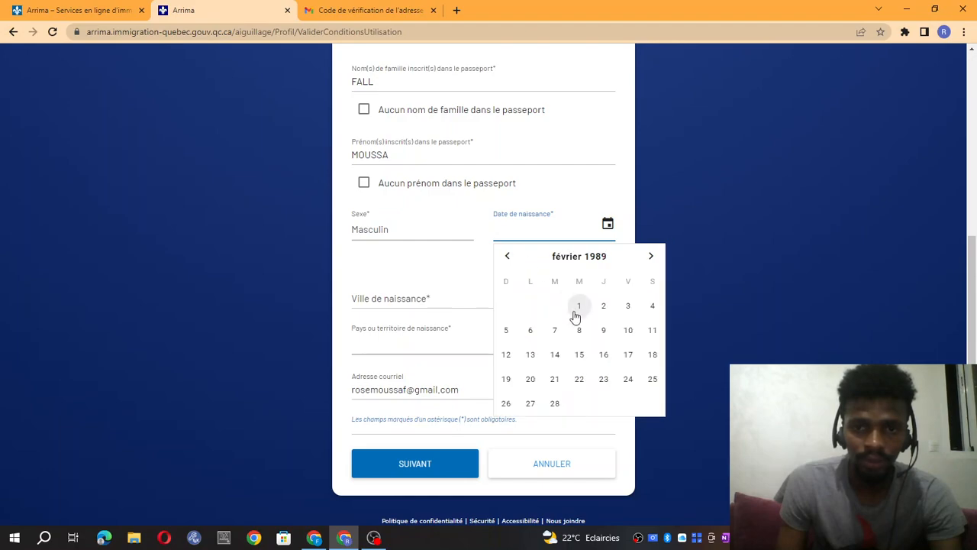
click(552, 334)
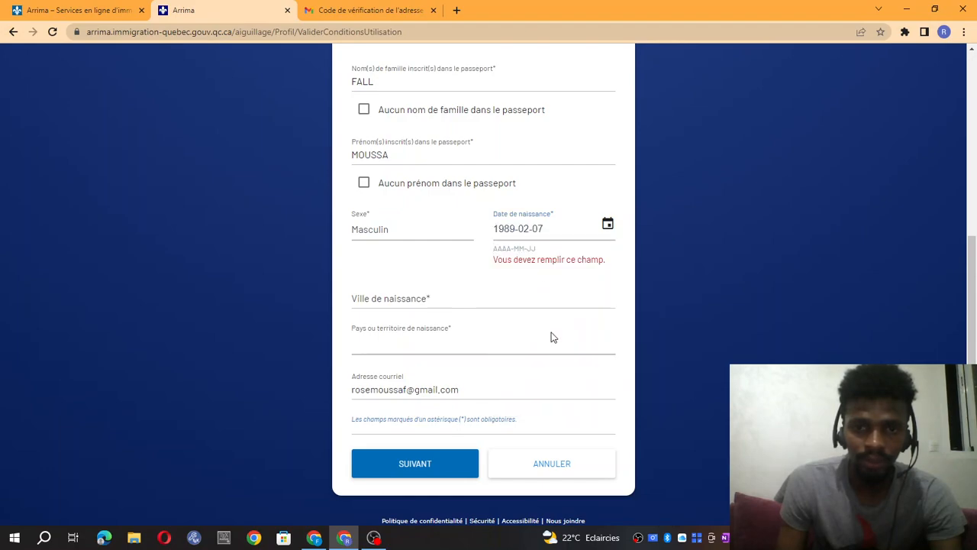
Step: Correct the date of birth to 1990-01-01 by moving the calendar to January 1990
click(516, 229)
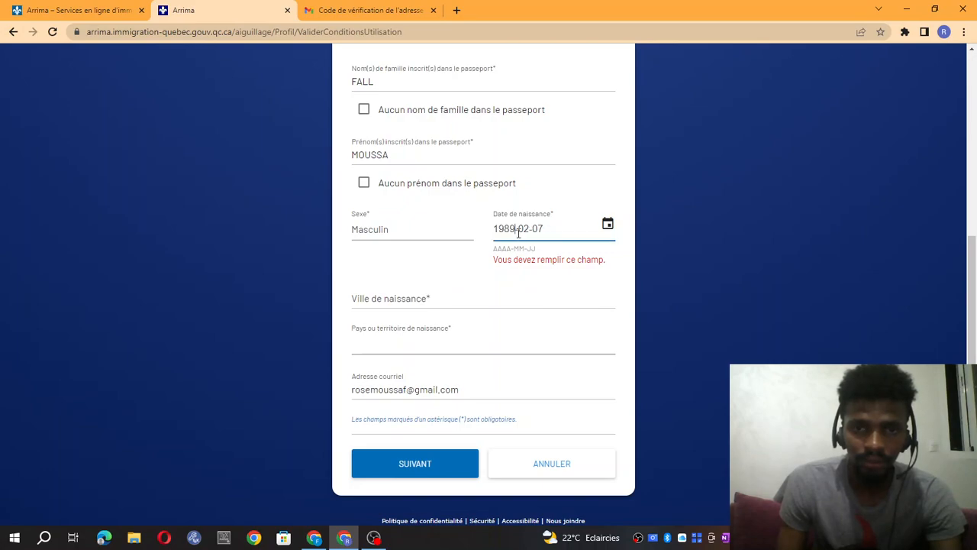
click(608, 225)
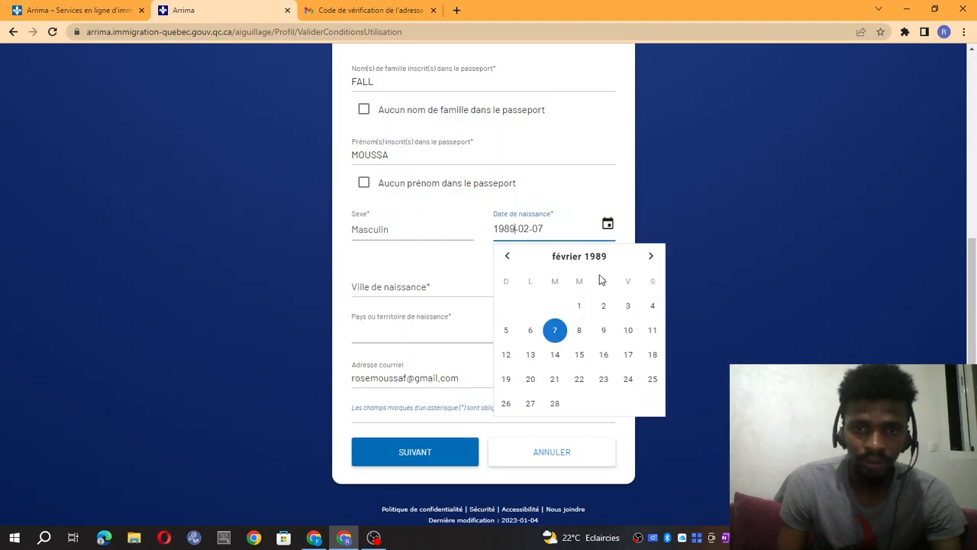
click(650, 256)
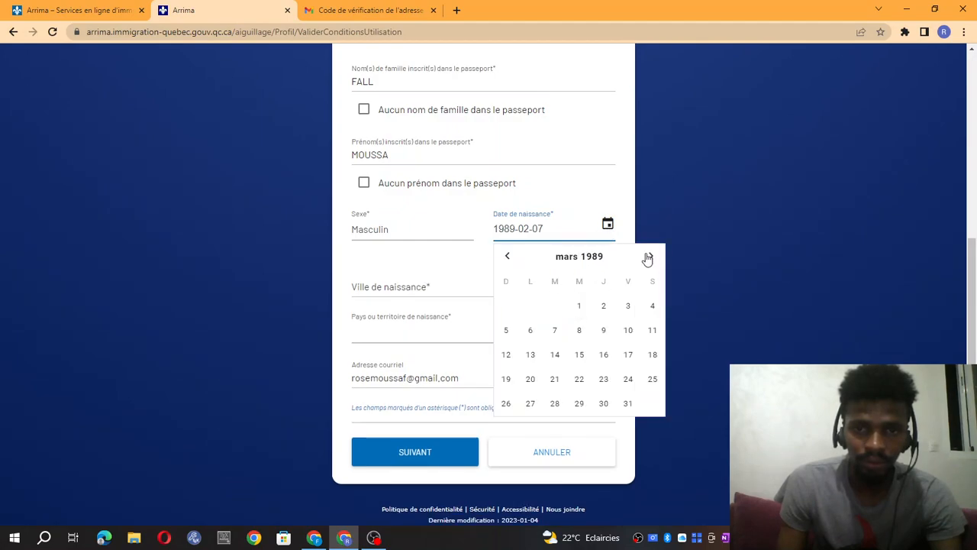
click(648, 258)
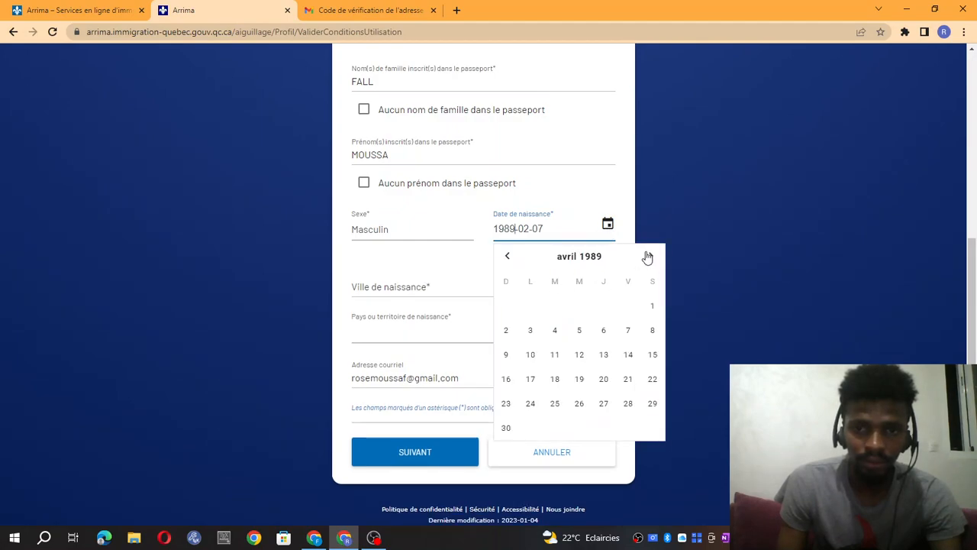
click(509, 257)
click(509, 257)
click(509, 258)
click(509, 257)
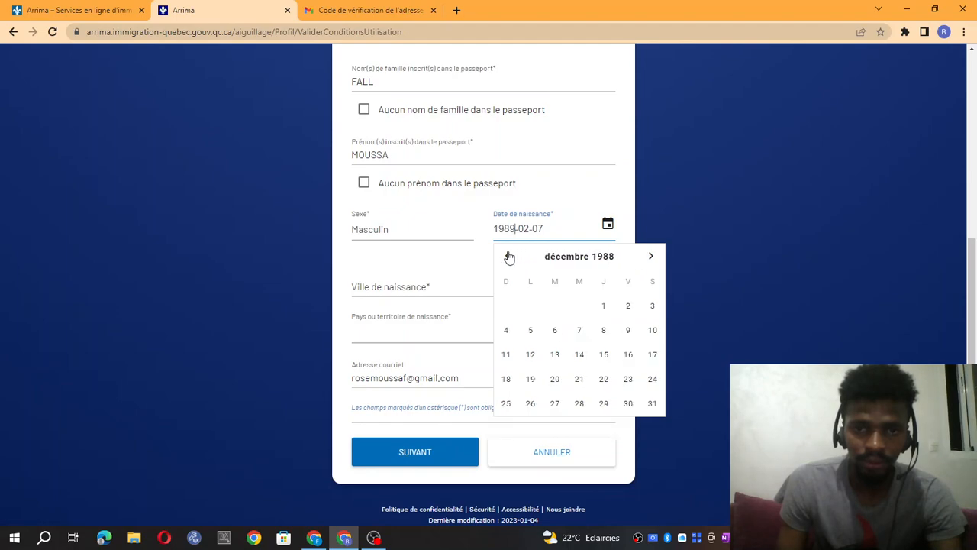
click(651, 257)
click(652, 256)
click(651, 257)
click(652, 257)
click(652, 258)
click(652, 257)
click(652, 258)
click(652, 257)
click(652, 257)
click(652, 257)
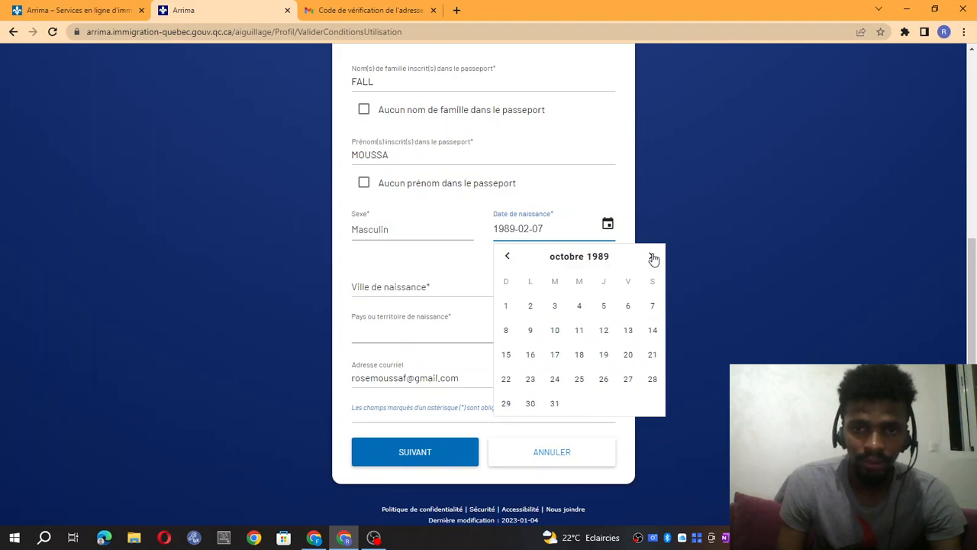
click(652, 258)
click(652, 257)
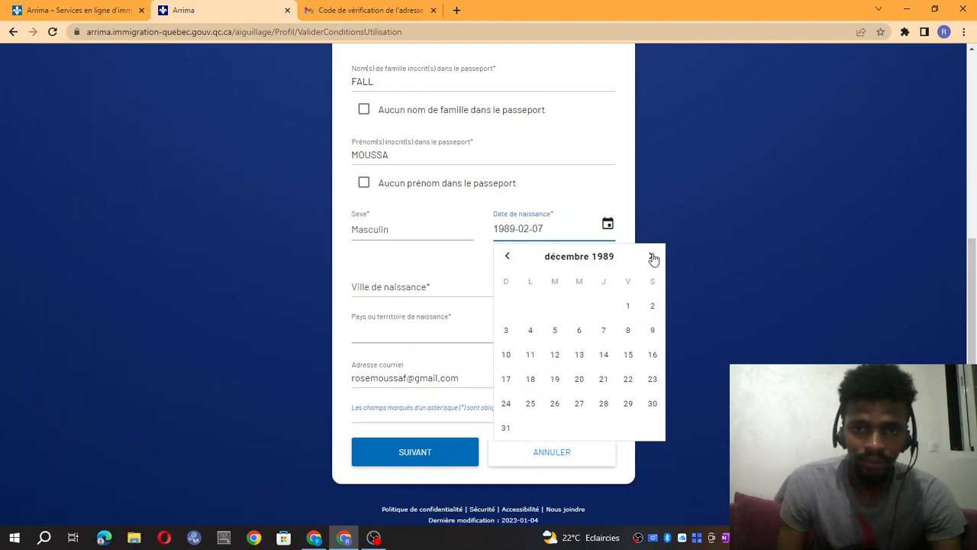
click(652, 257)
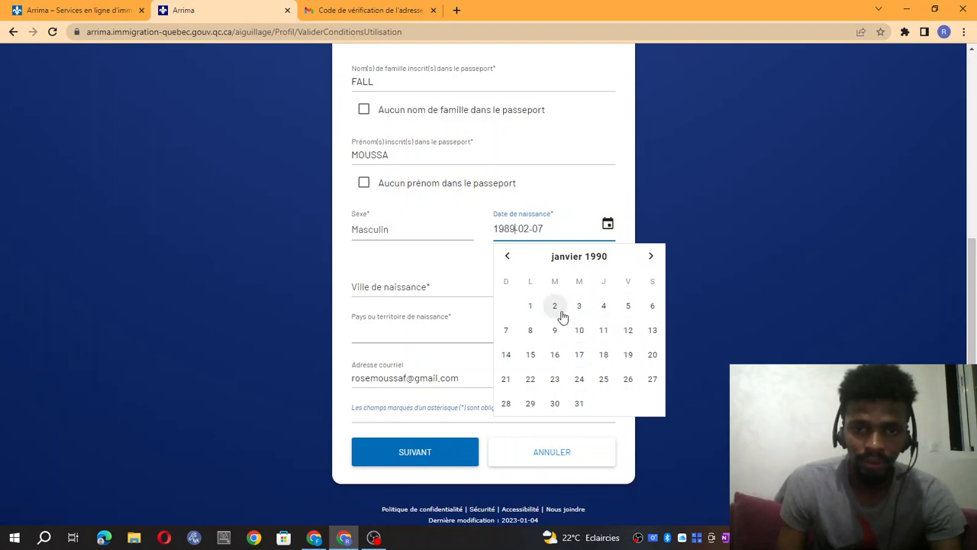
click(530, 306)
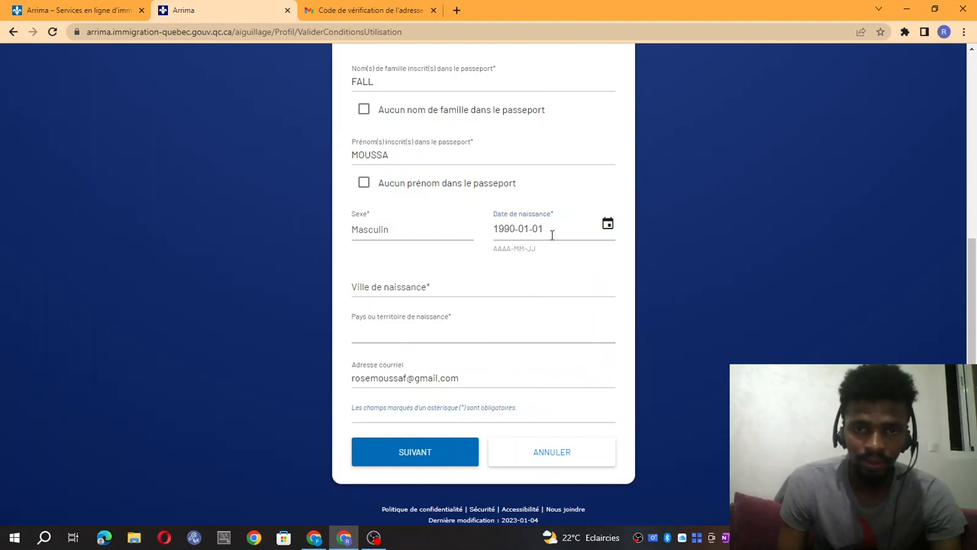
Step: Enter DAKAR as the Ville de naissance
scroll(427, 267, down, 1)
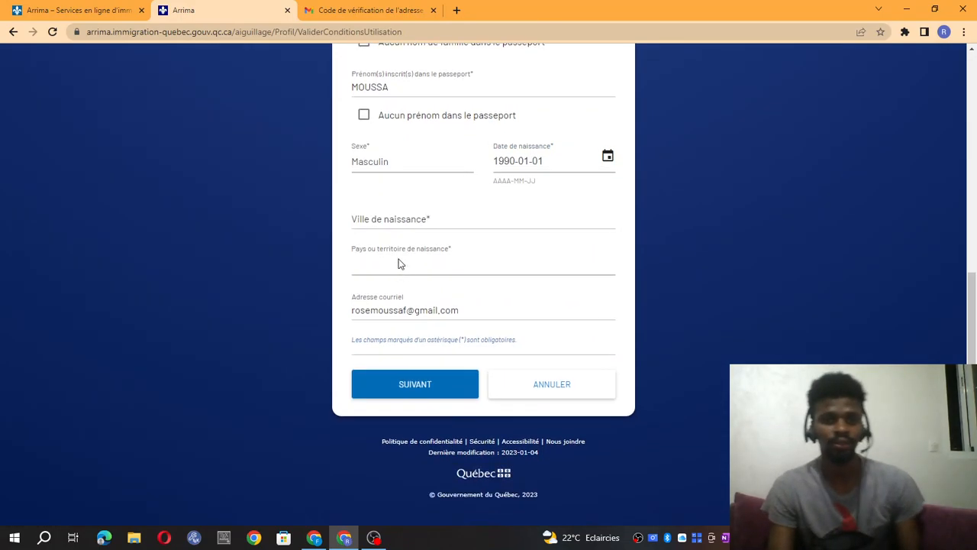
click(396, 220)
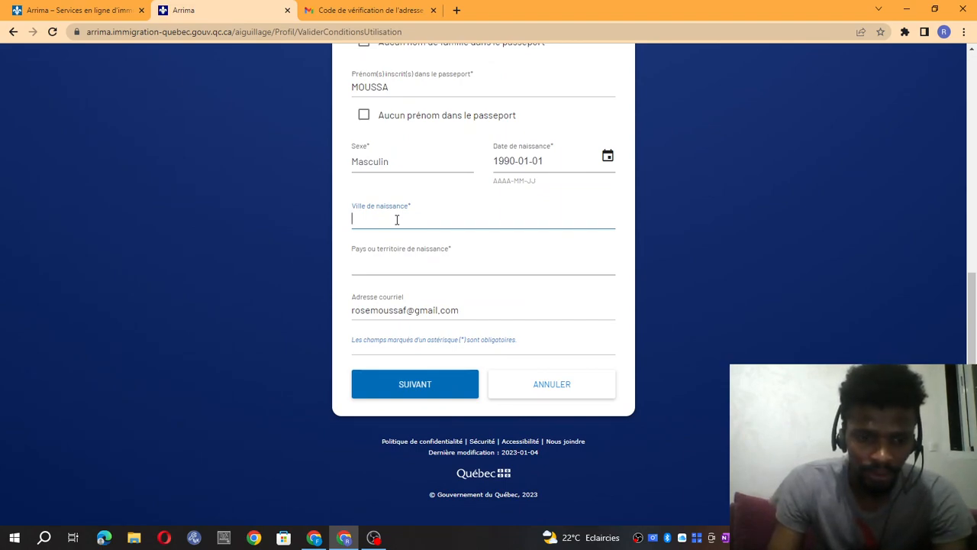
text(DAKAR)
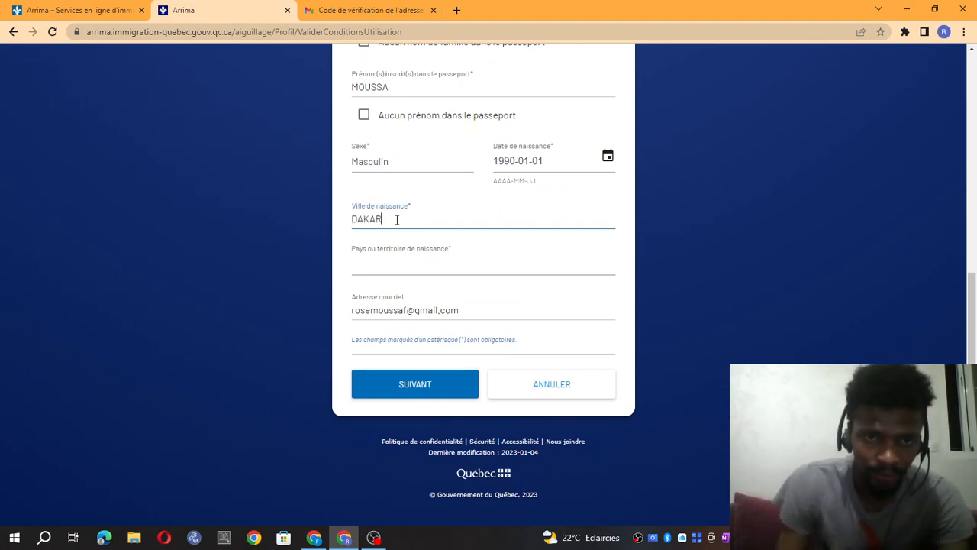
Step: Choose Sénégal as the birth country and continue to the Coordonnées step
click(395, 274)
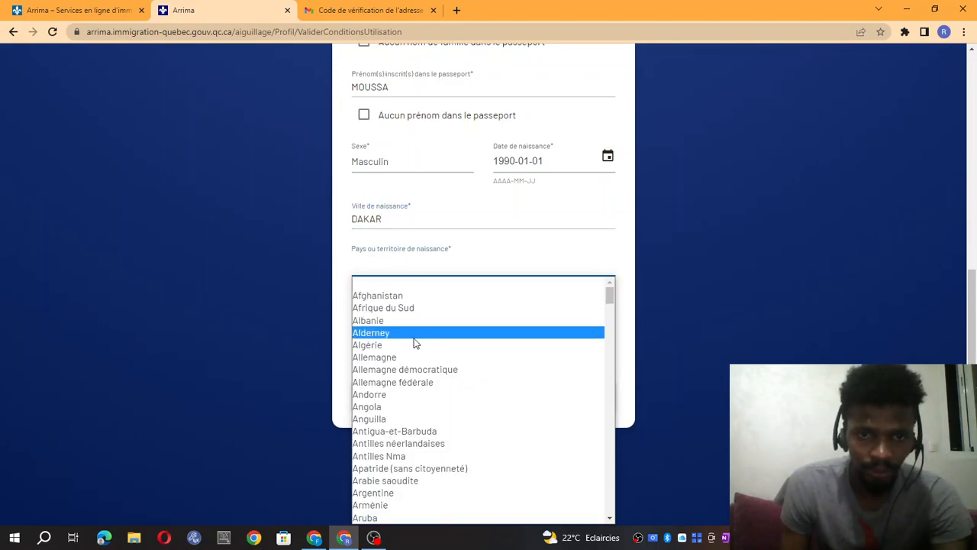
key(s)
scroll(417, 363, down, 3)
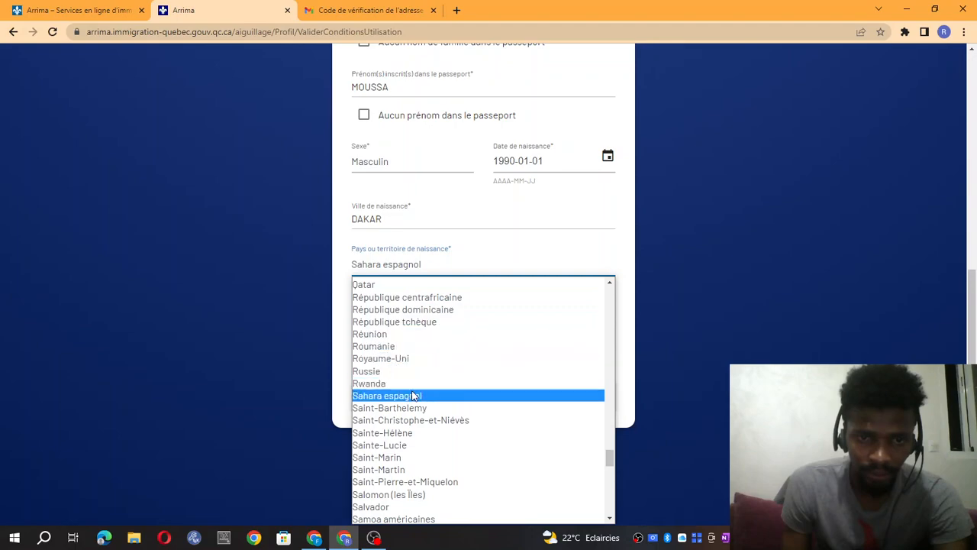
scroll(407, 412, down, 3)
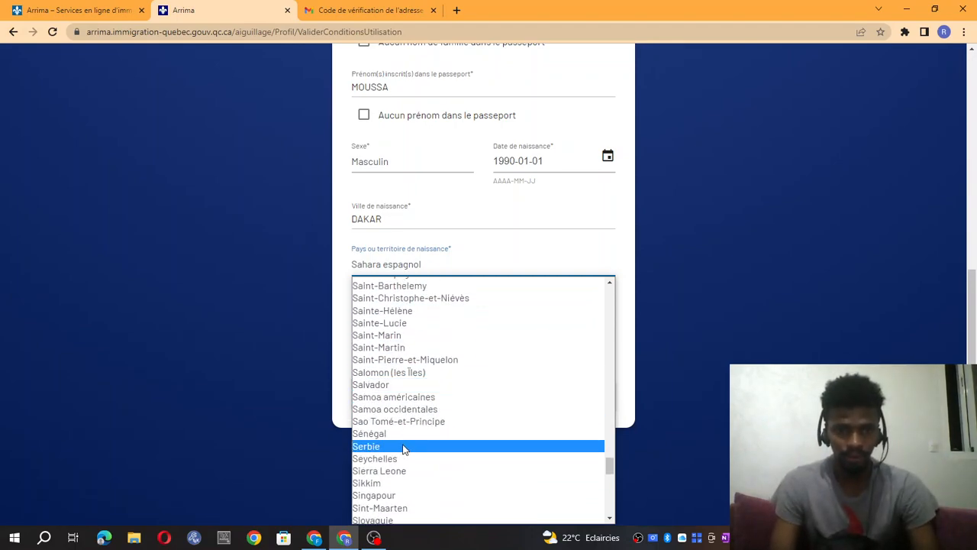
click(399, 434)
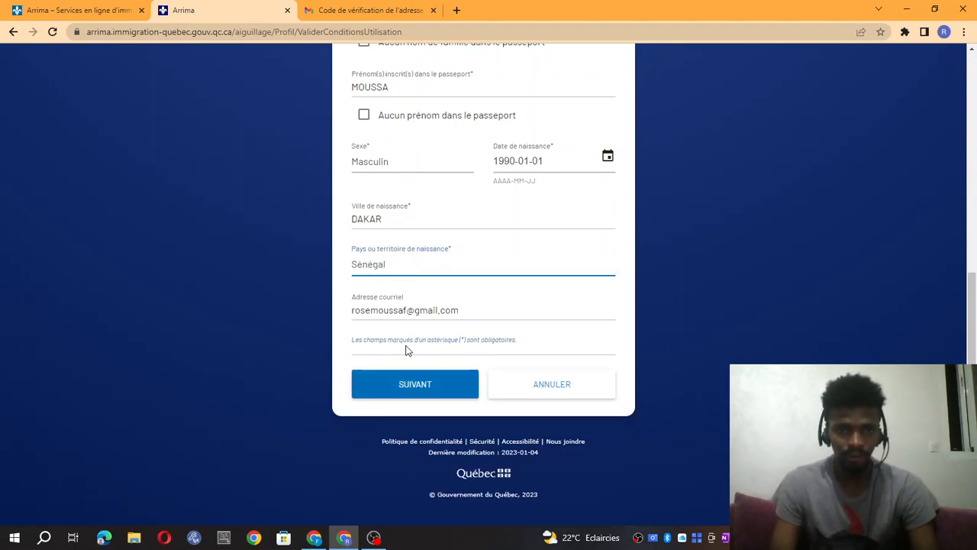
click(428, 387)
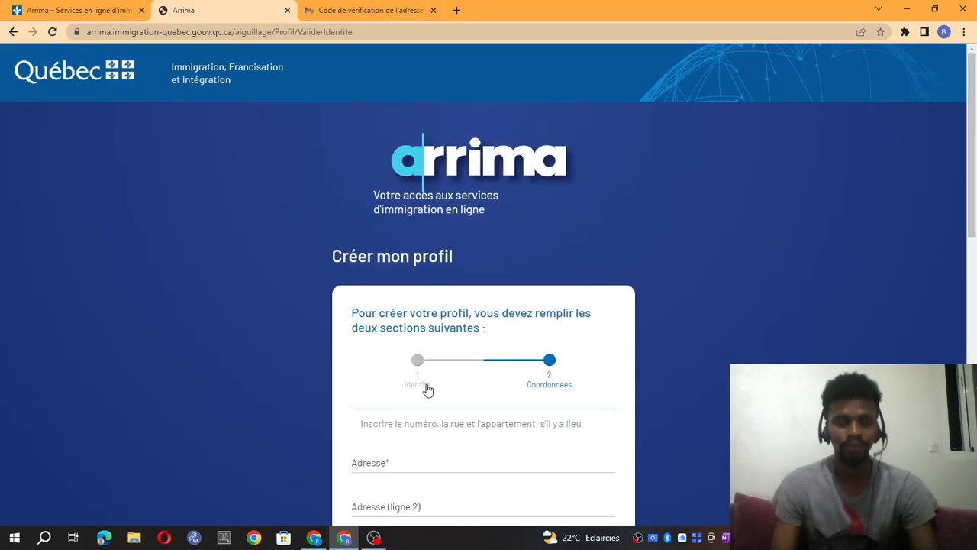
Step: Fill in the street address in the Adresse field
scroll(428, 380, down, 4)
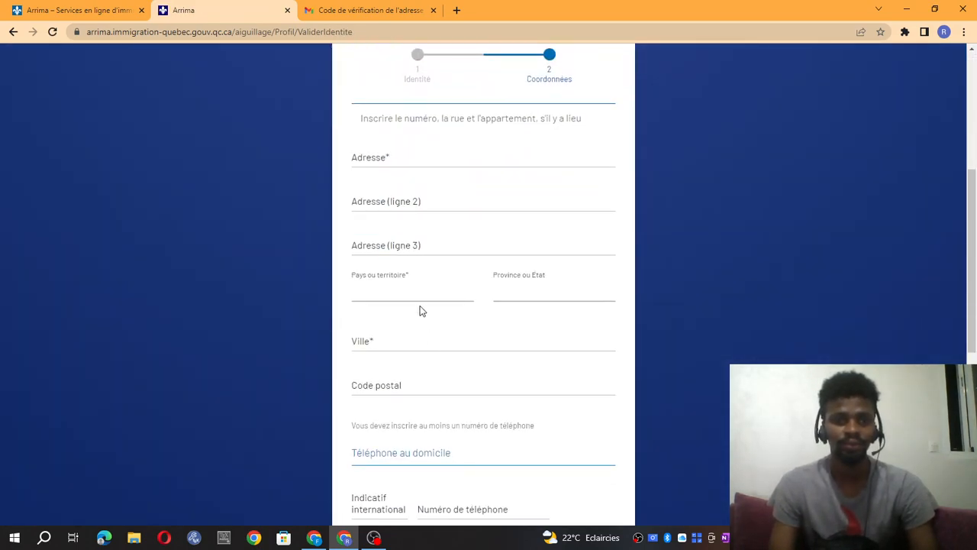
scroll(422, 311, down, 2)
scroll(403, 217, up, 3)
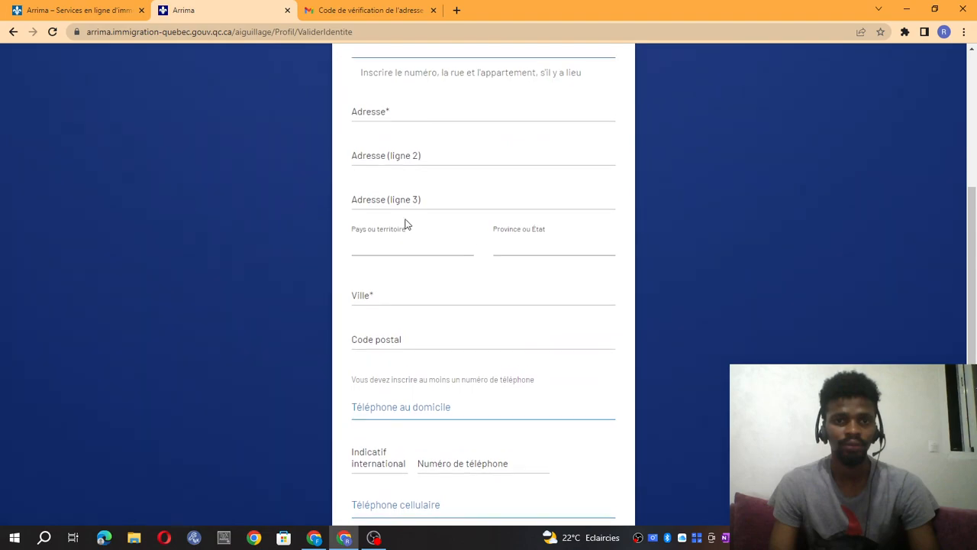
click(384, 216)
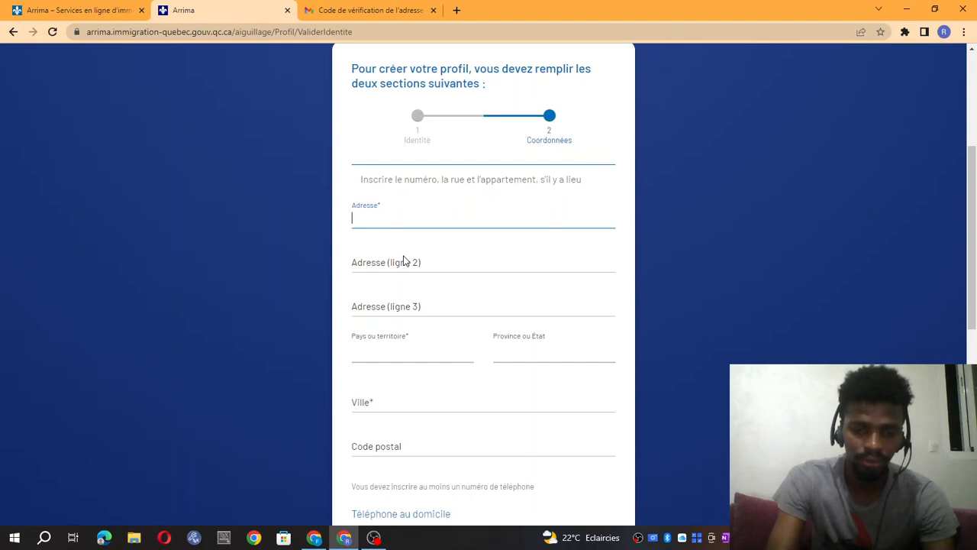
text(DAKAR )
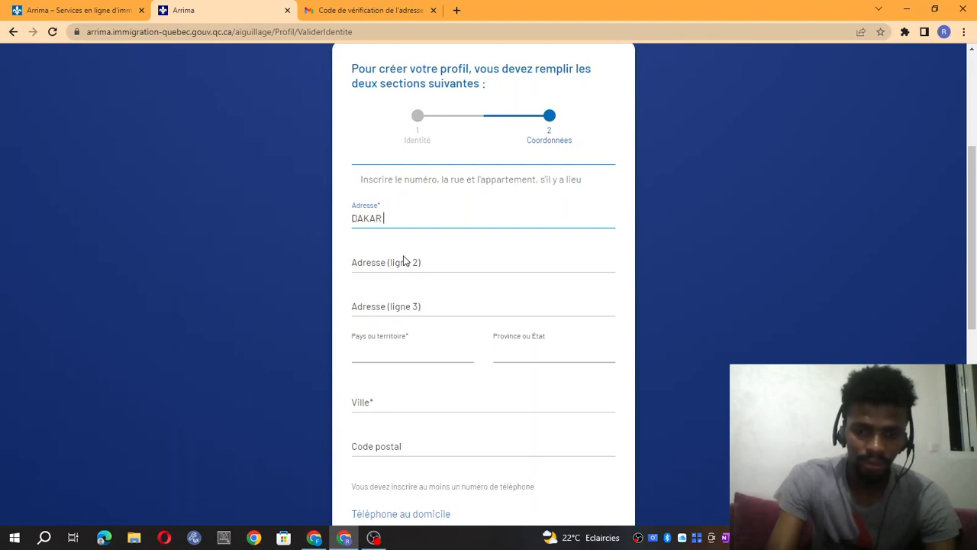
text(PLATEAU)
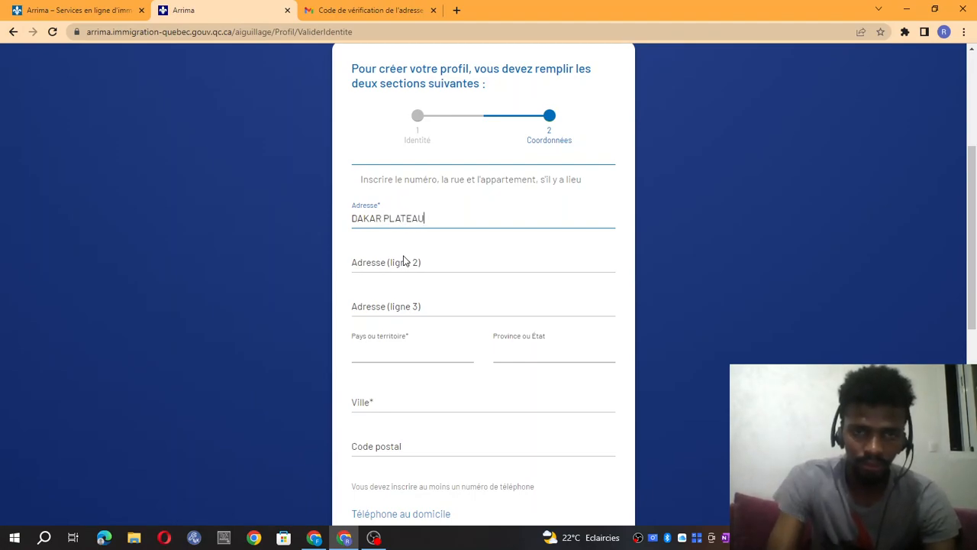
Step: Select Sénégal as the address country
scroll(399, 309, down, 1)
click(392, 291)
click(472, 303)
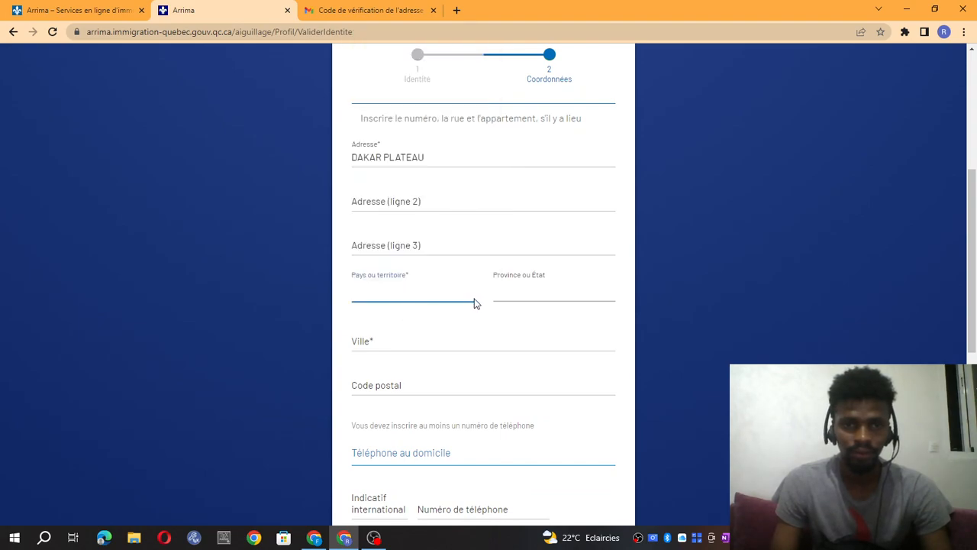
click(428, 301)
scroll(427, 211, down, 5)
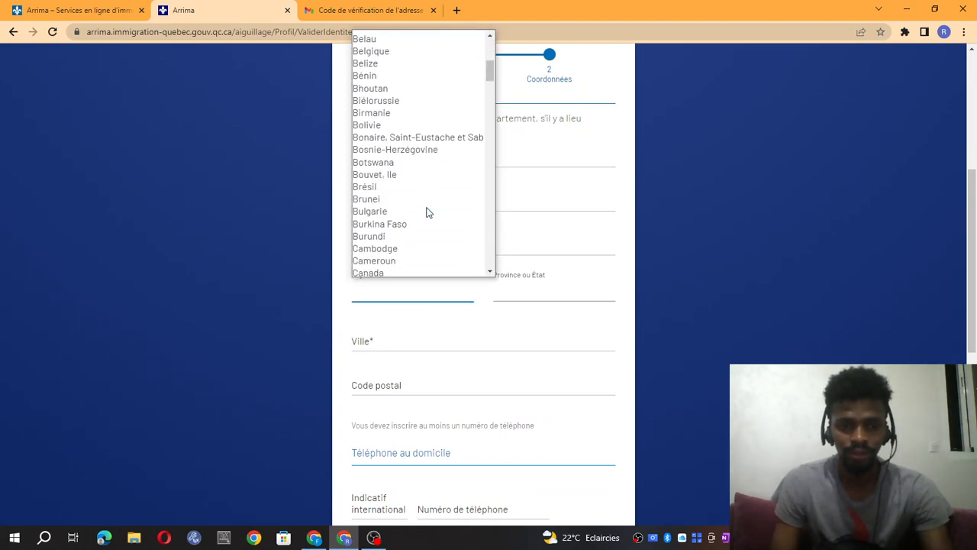
key(s)
scroll(424, 211, down, 5)
click(398, 145)
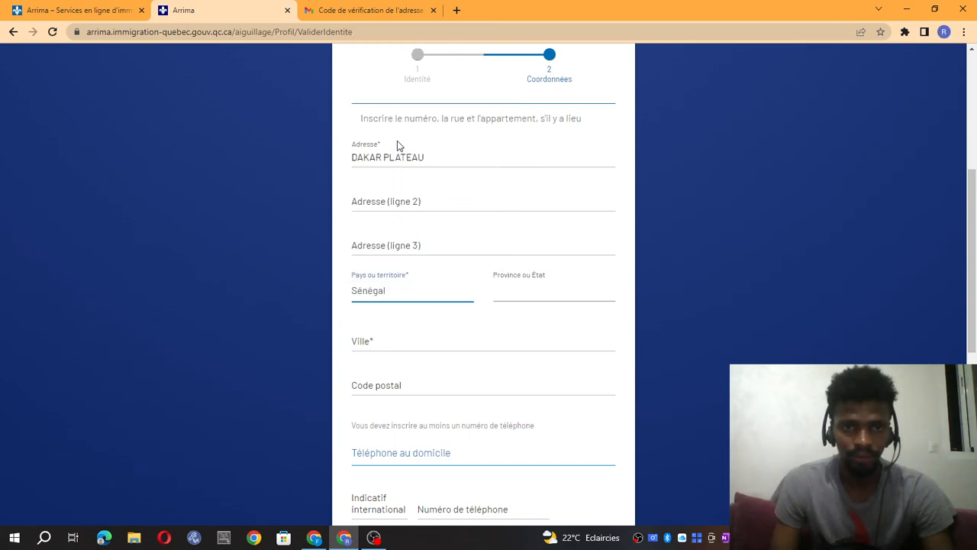
Step: Enter DAKAR as the city and leave the postal code empty
click(410, 340)
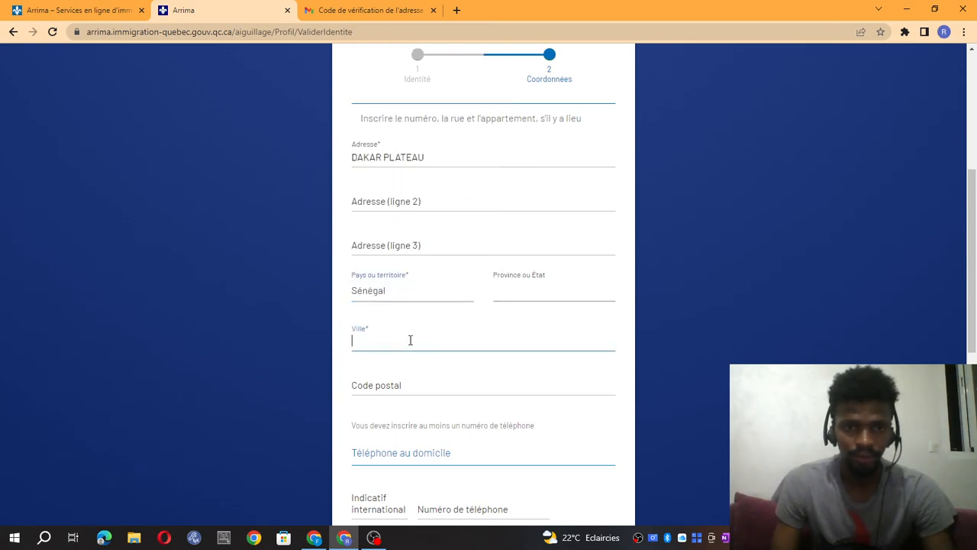
text(DA)
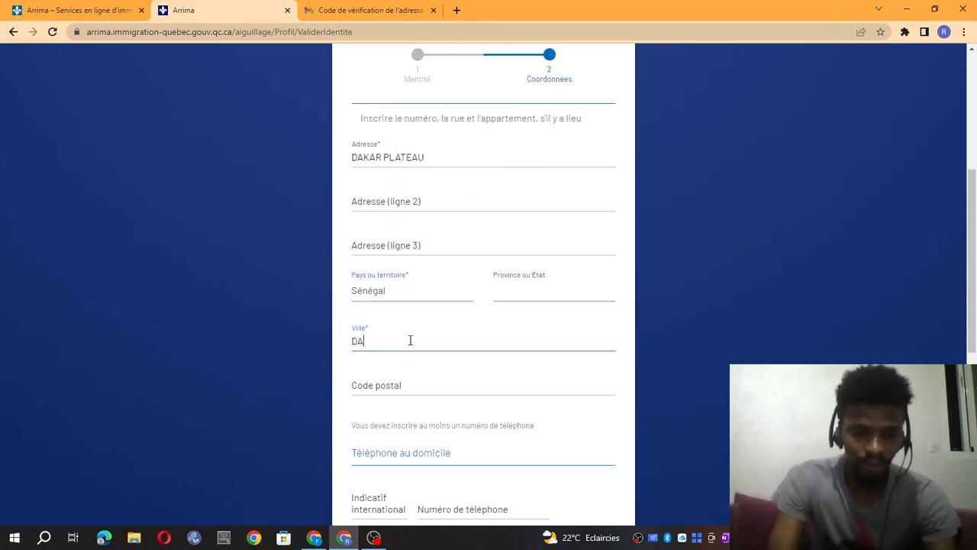
text(KAR)
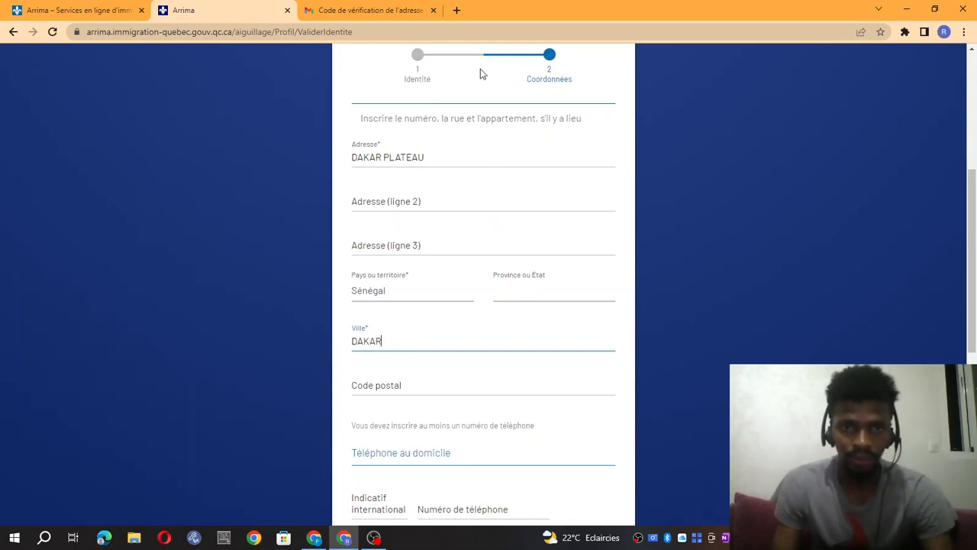
click(453, 162)
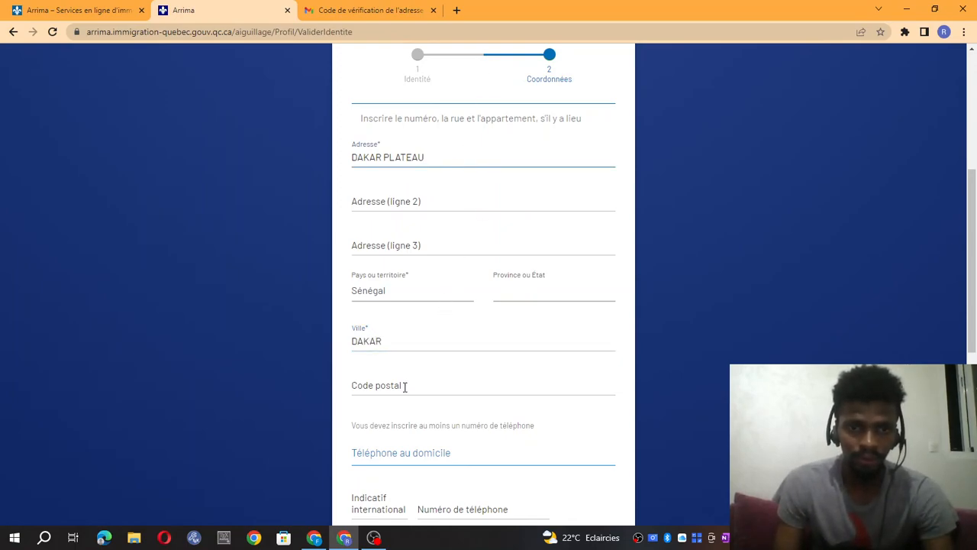
scroll(405, 385, down, 2)
click(387, 262)
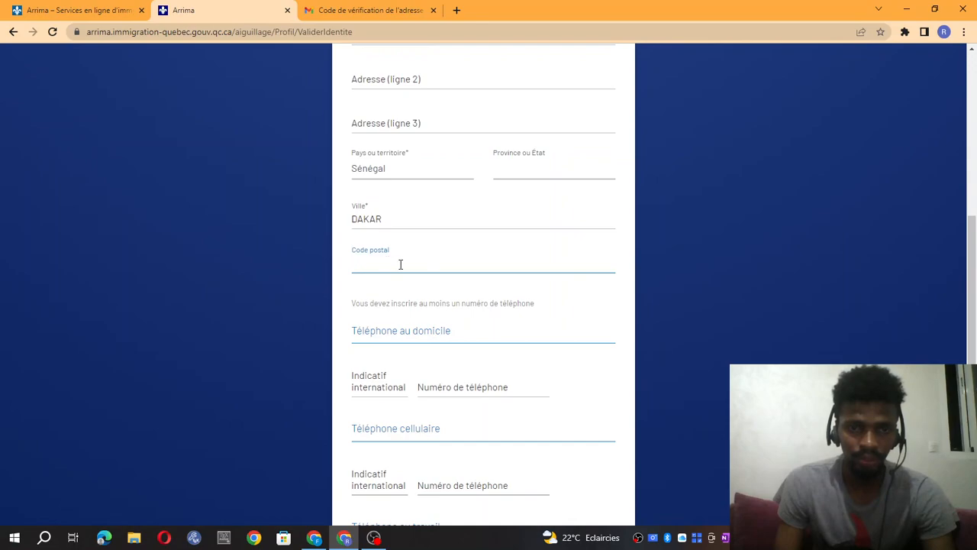
scroll(384, 325, down, 1)
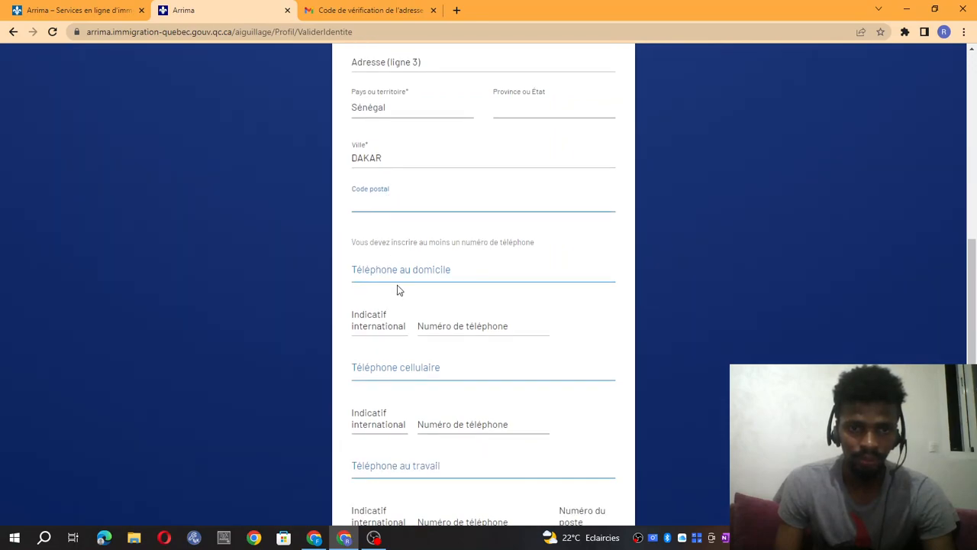
click(402, 274)
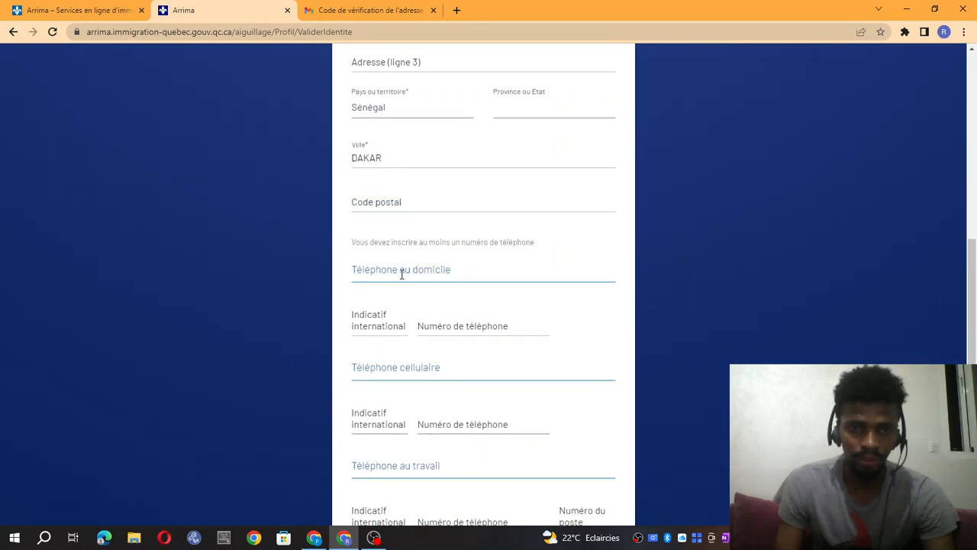
scroll(419, 312, down, 1)
Step: Enter international code 221 and the phone number under Téléphone au domicile
click(387, 261)
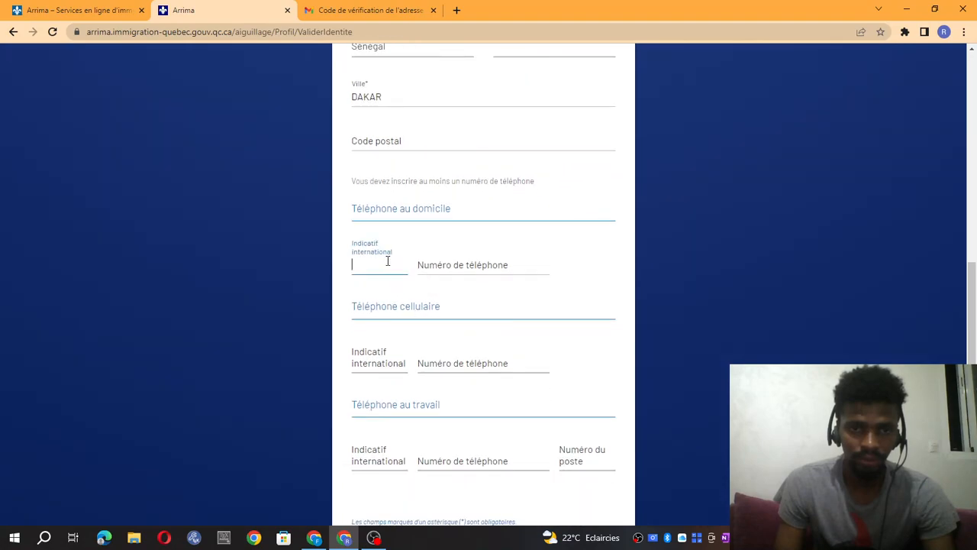
text(221)
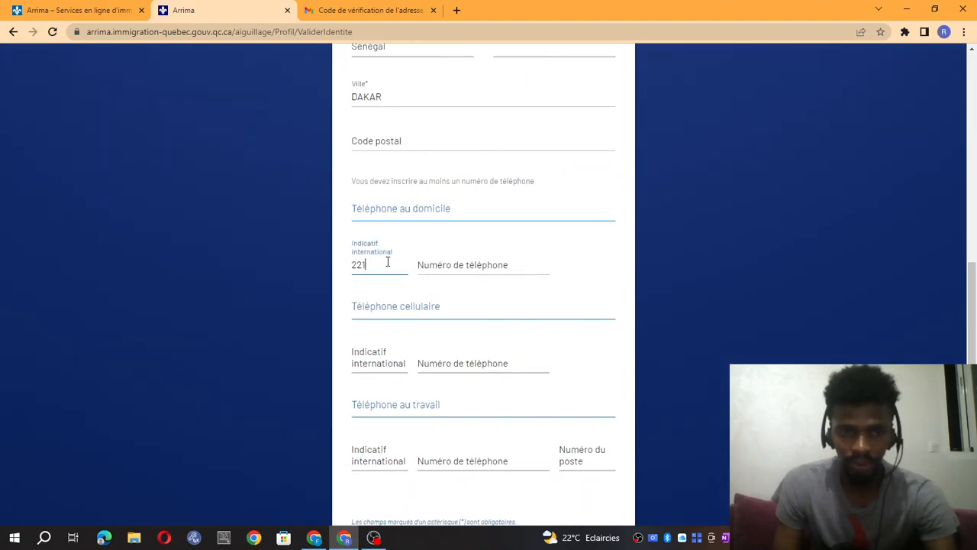
click(468, 272)
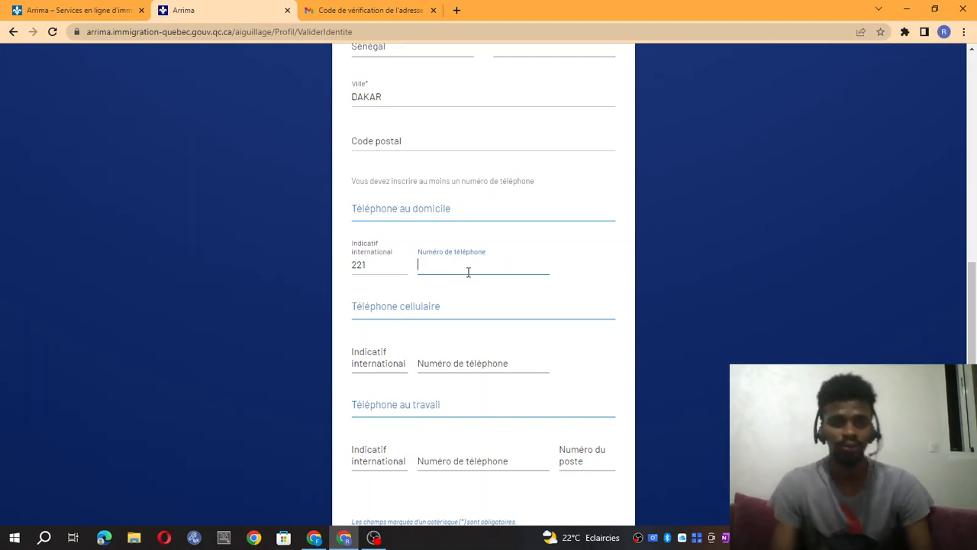
scroll(467, 347, down, 1)
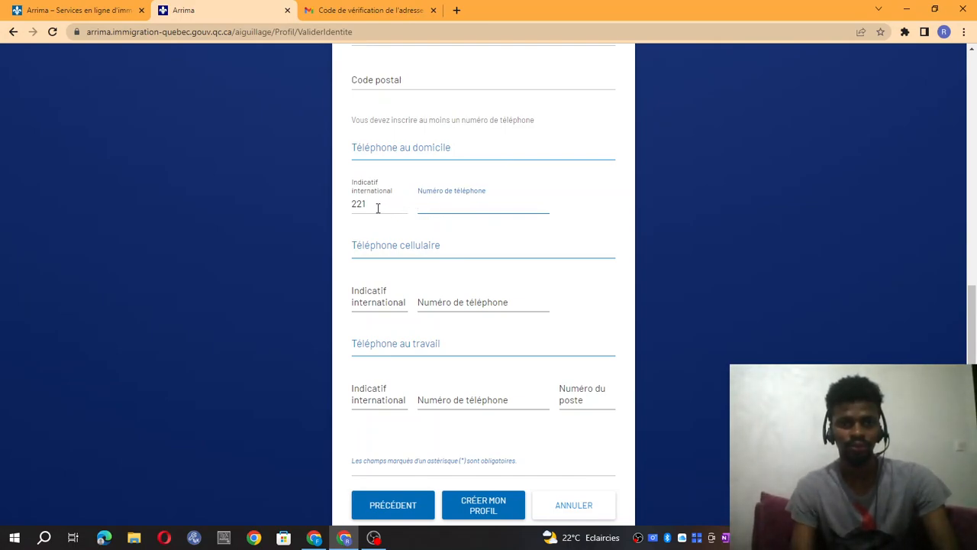
click(429, 203)
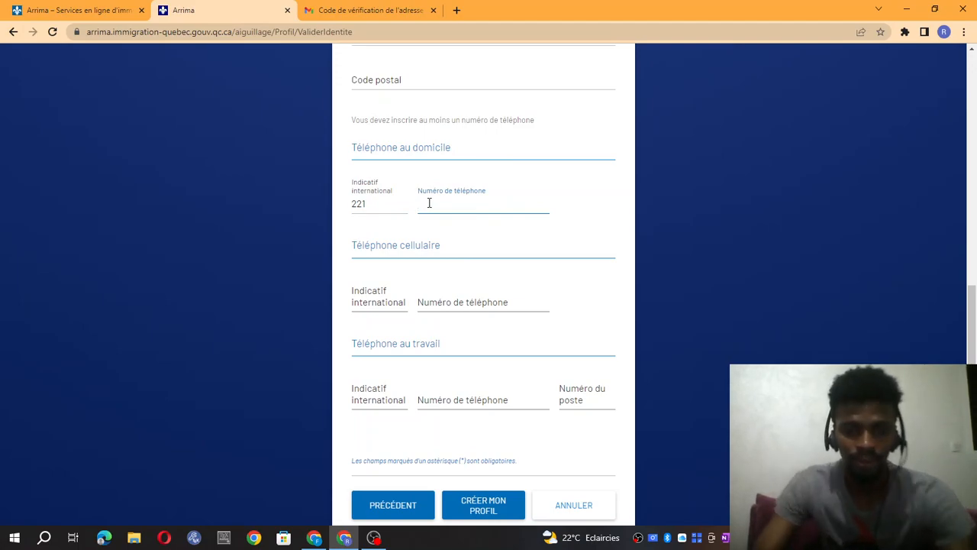
text(6)
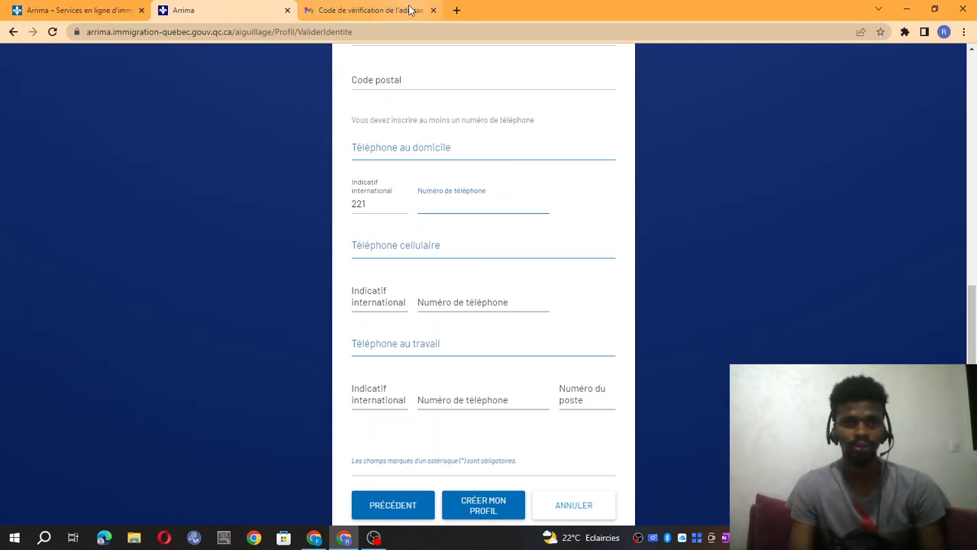
click(386, 211)
click(447, 201)
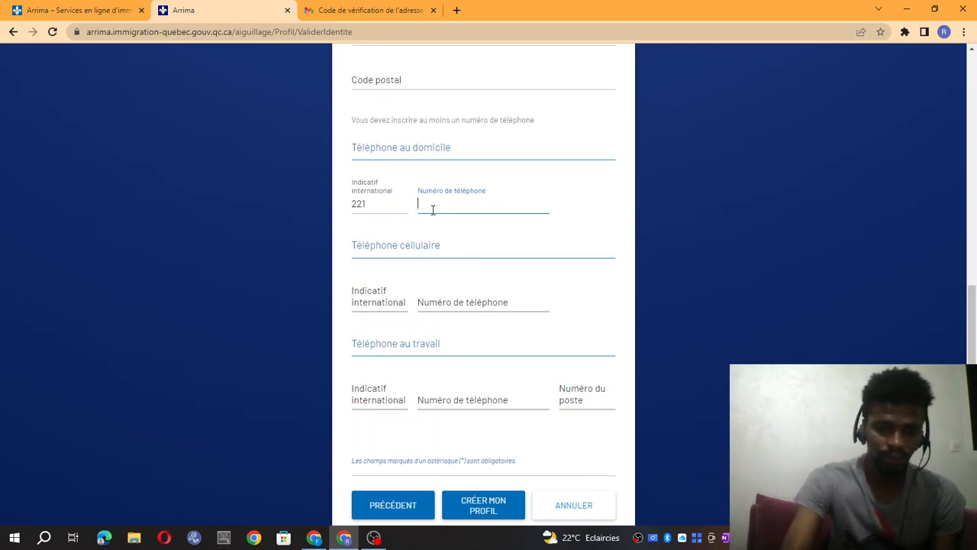
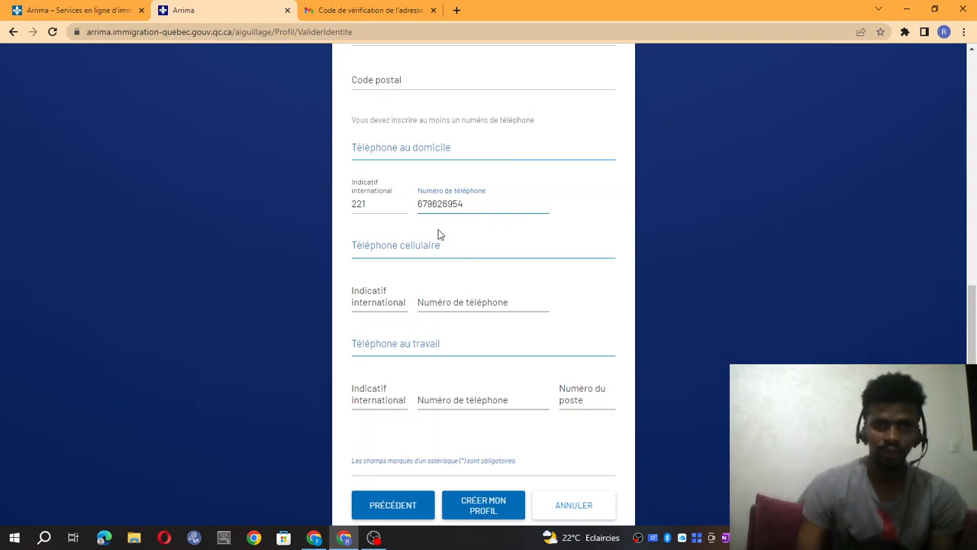
scroll(390, 290, down, 1)
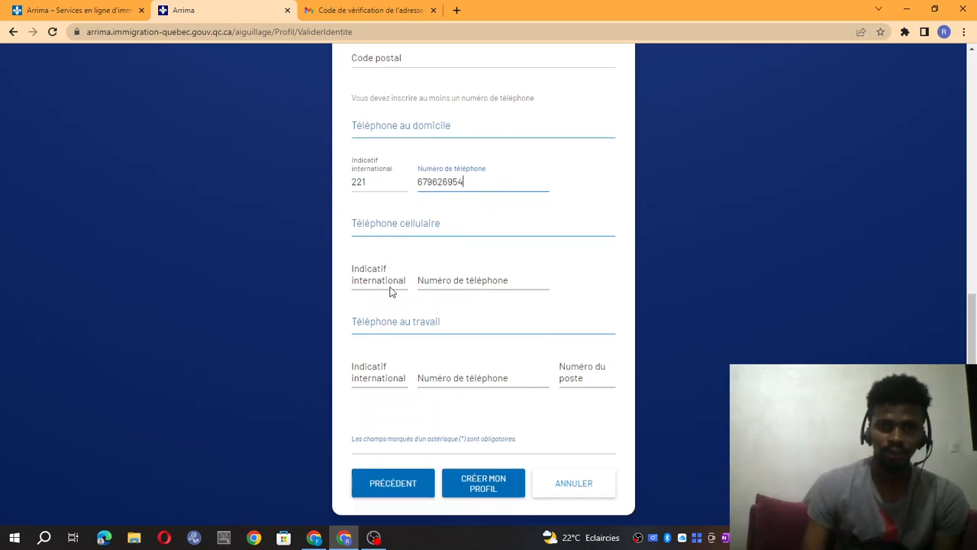
Step: Clear the home phone number and its international code
double_click(442, 142)
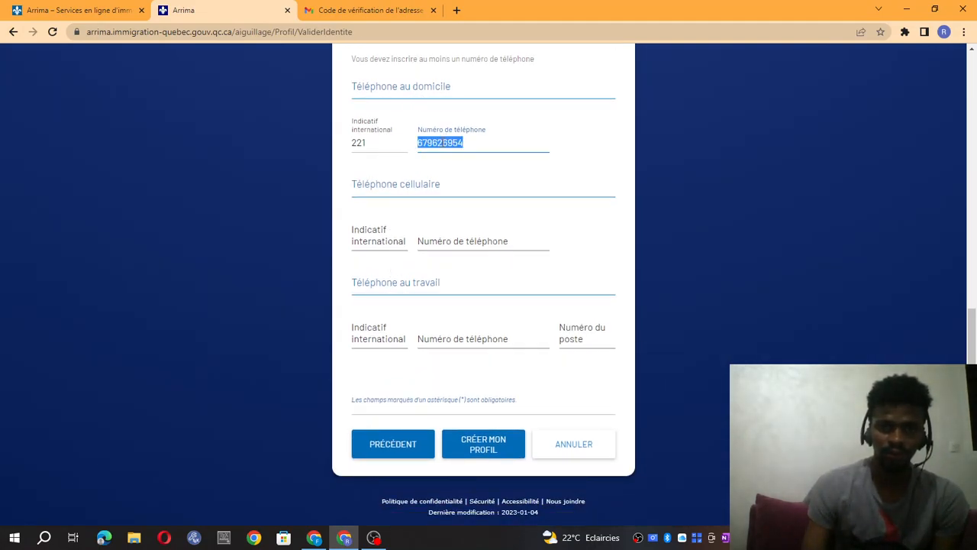
right_click(442, 144)
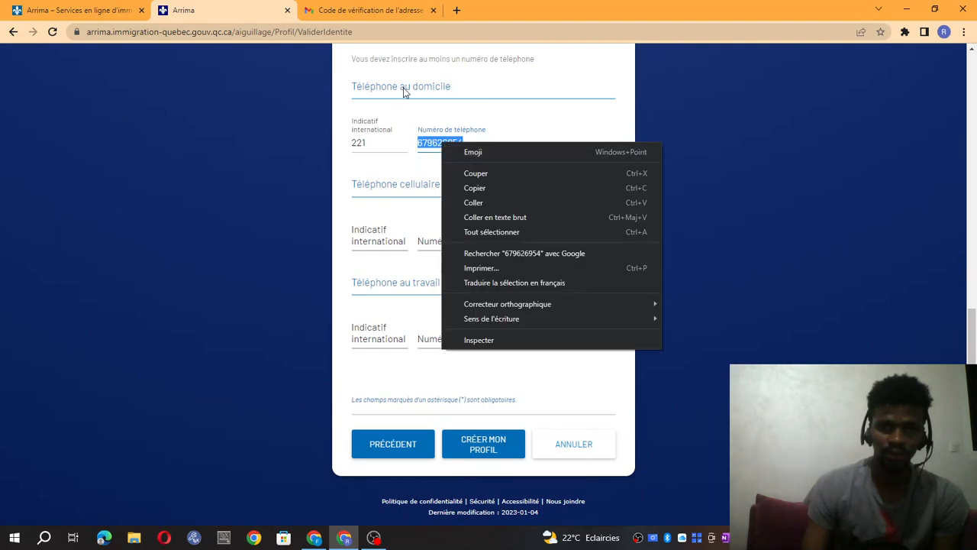
click(430, 100)
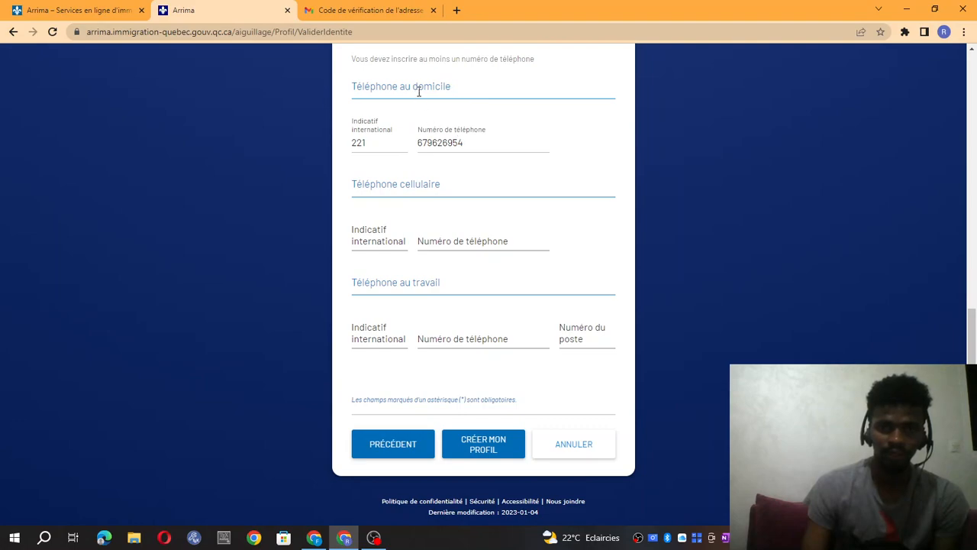
click(468, 144)
key(BackSpace)
key(BackSpace)
key(BackSpace)
key(BackSpace)
key(BackSpace)
key(BackSpace)
key(BackSpace)
key(BackSpace)
key(BackSpace)
click(369, 145)
key(BackSpace)
key(BackSpace)
key(BackSpace)
Step: Enter international code 221 and the number under Téléphone cellulaire
click(386, 238)
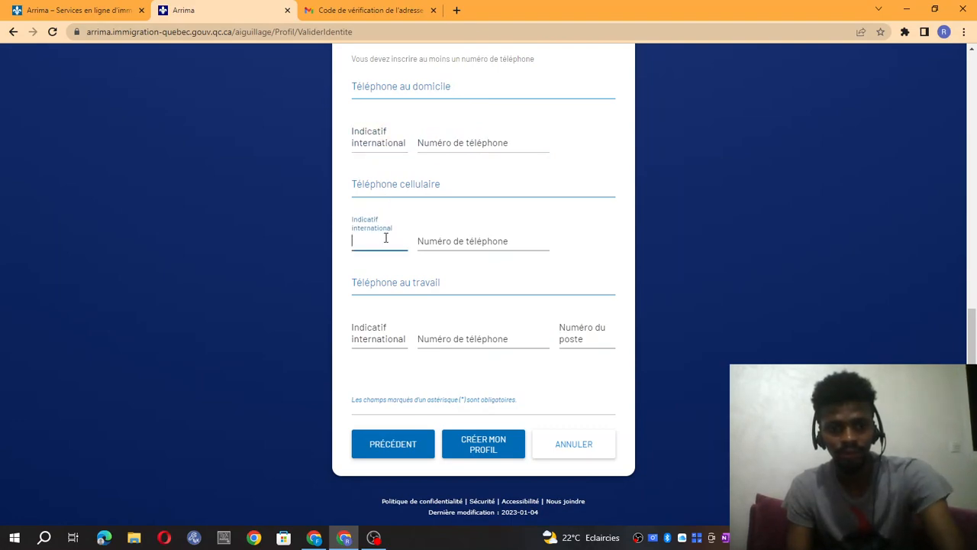
text(221)
click(467, 238)
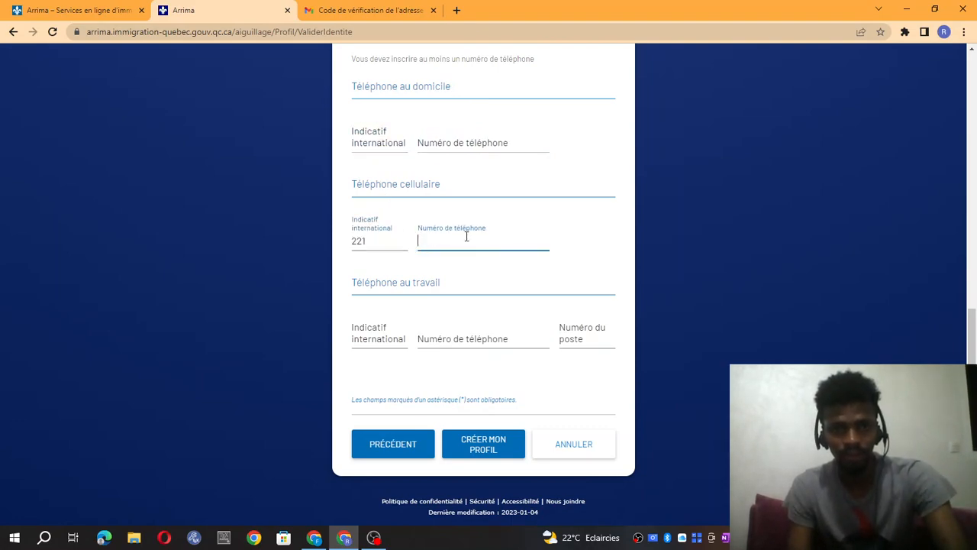
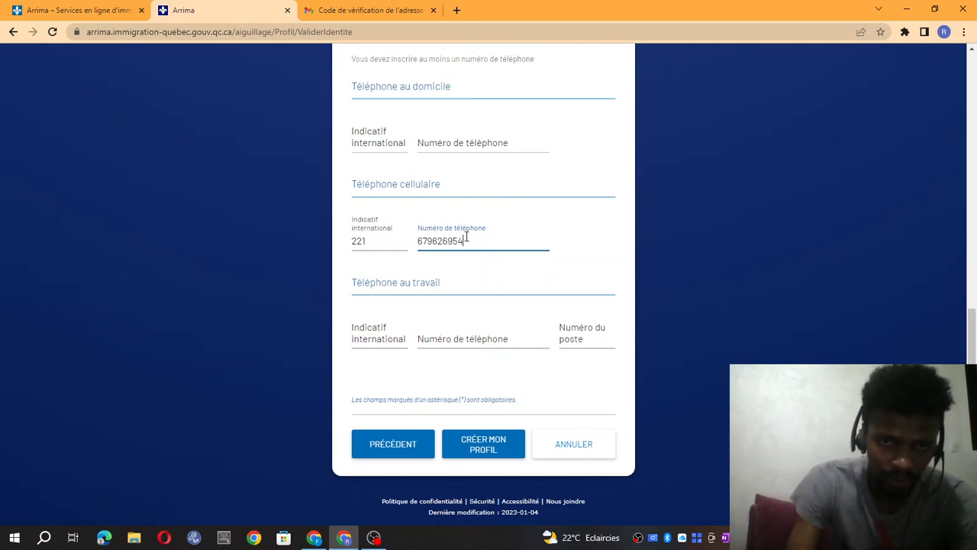
click(370, 244)
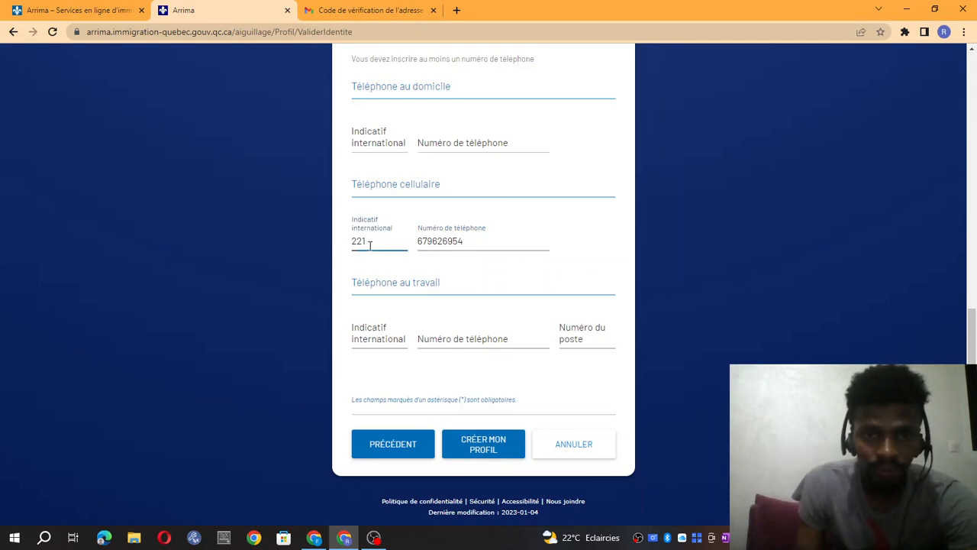
scroll(404, 326, down, 2)
Step: Create the profile with Créer mon profil, then leave the success page for sign-in
click(382, 280)
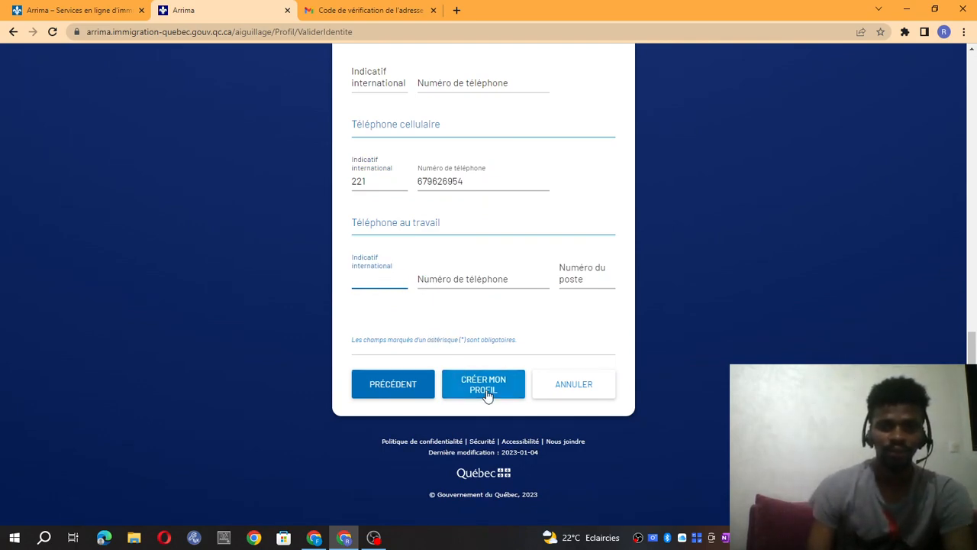
scroll(462, 305, up, 4)
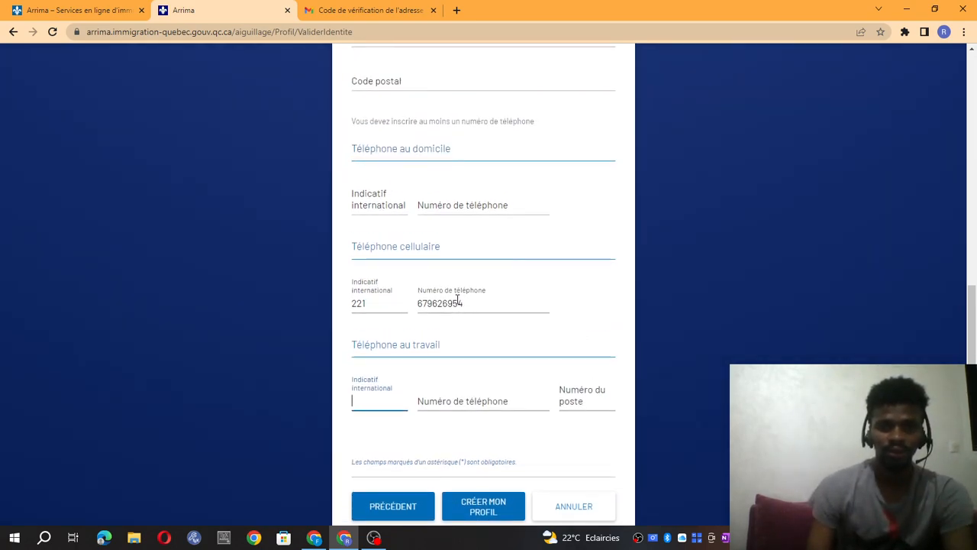
click(486, 501)
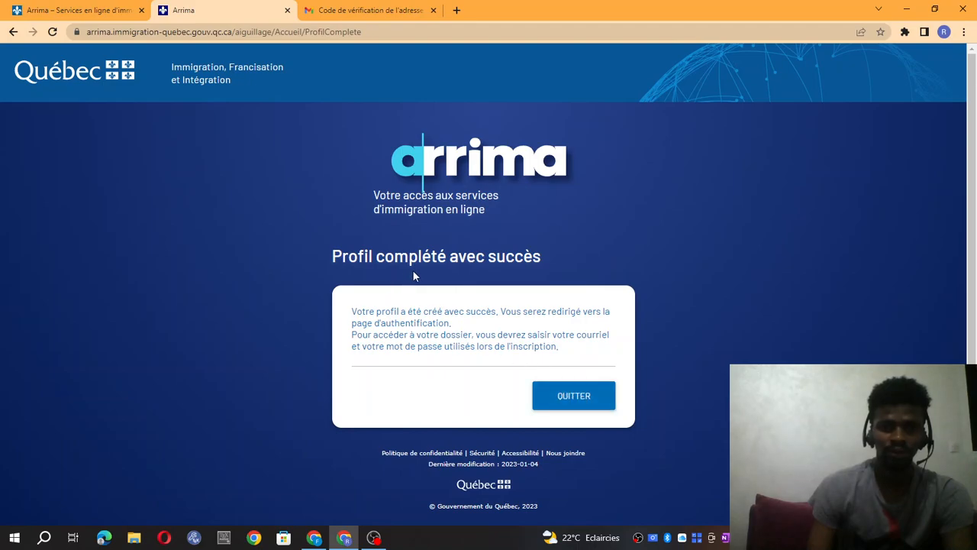
scroll(527, 336, down, 1)
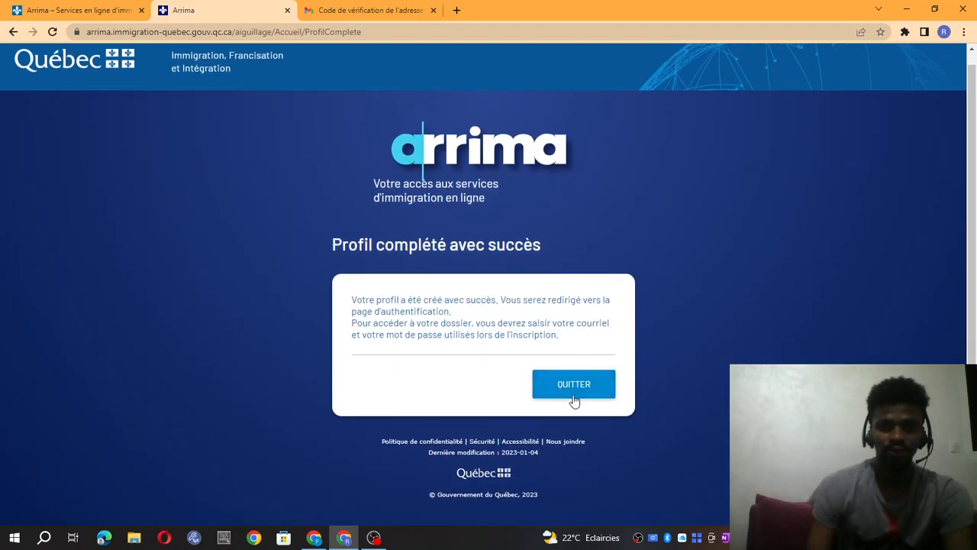
click(574, 387)
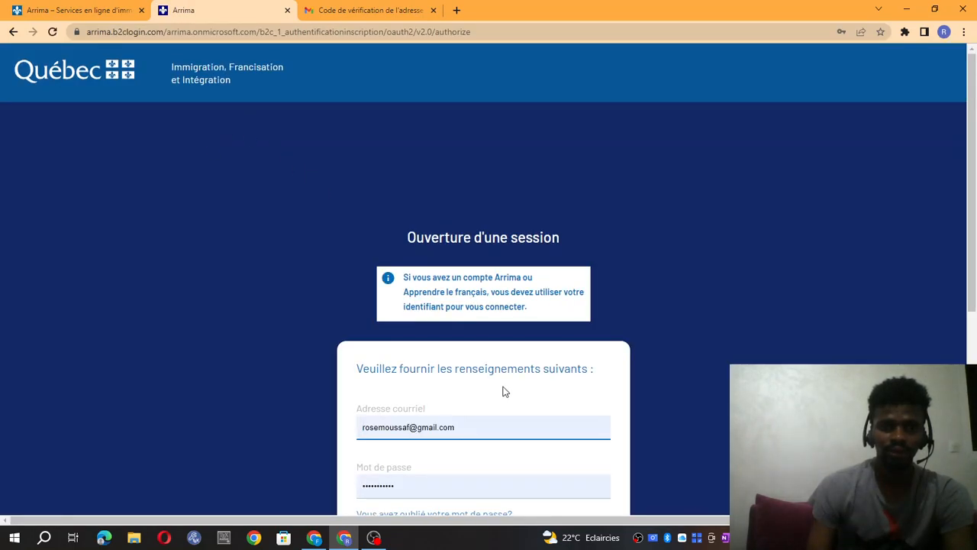
Step: Sign in to the Arrima account with its e-mail and password
scroll(503, 387, down, 3)
click(464, 374)
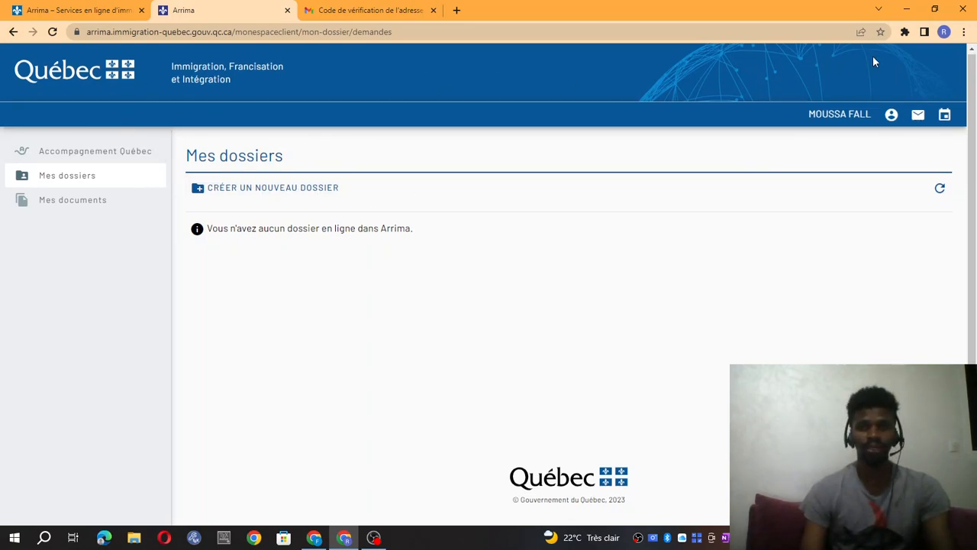
Step: Browse the sidebar pages: Accompagnement Québec, Mes dossiers and documents
click(116, 155)
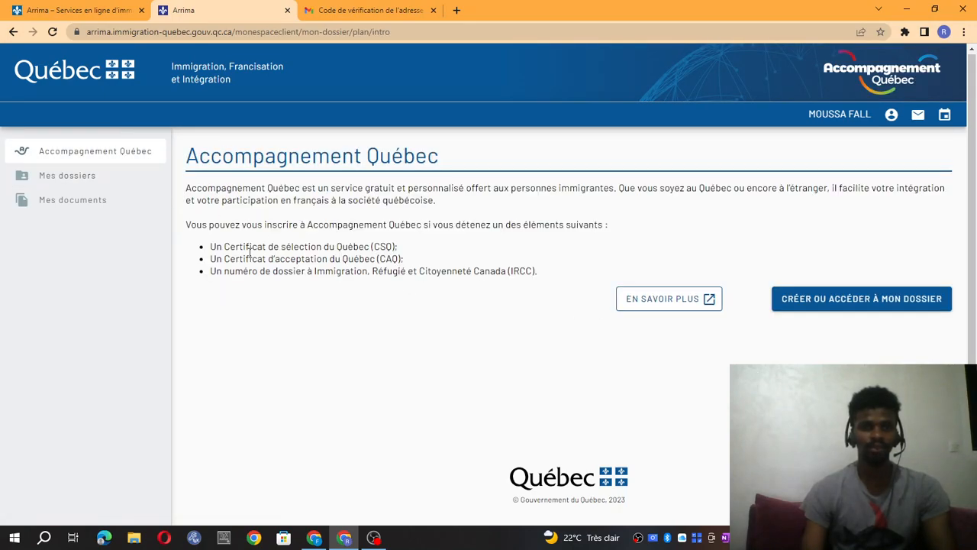
click(72, 177)
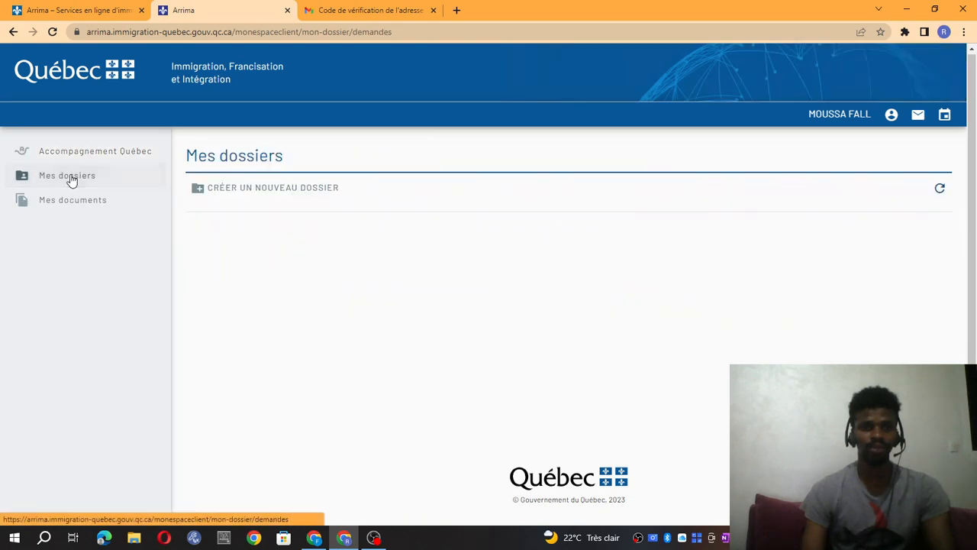
click(94, 215)
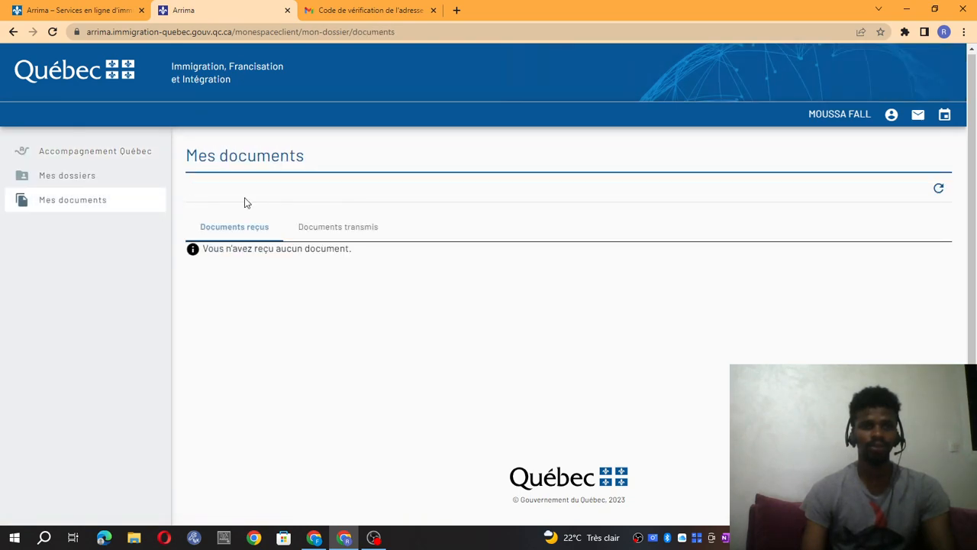
click(115, 156)
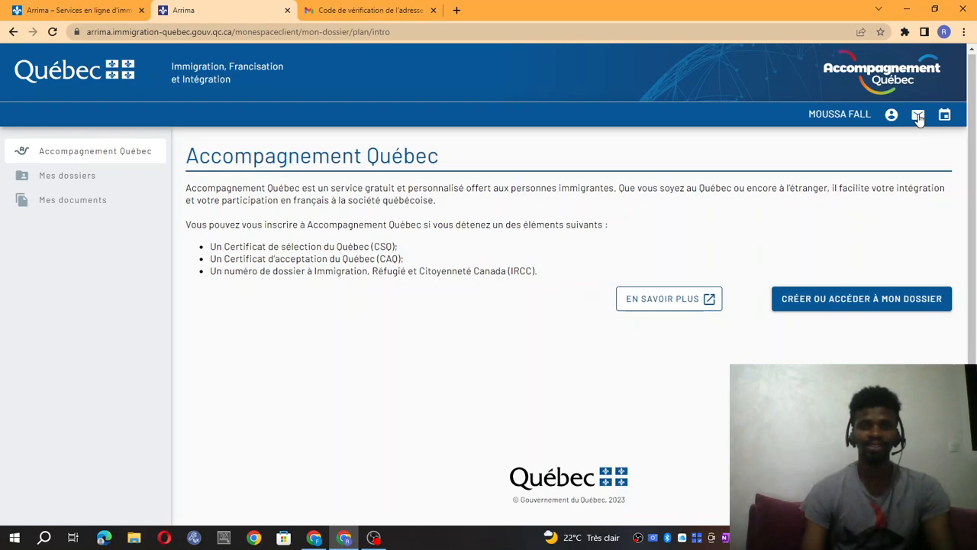
Step: Check the message centre and account options, then return to Mes dossiers
click(918, 115)
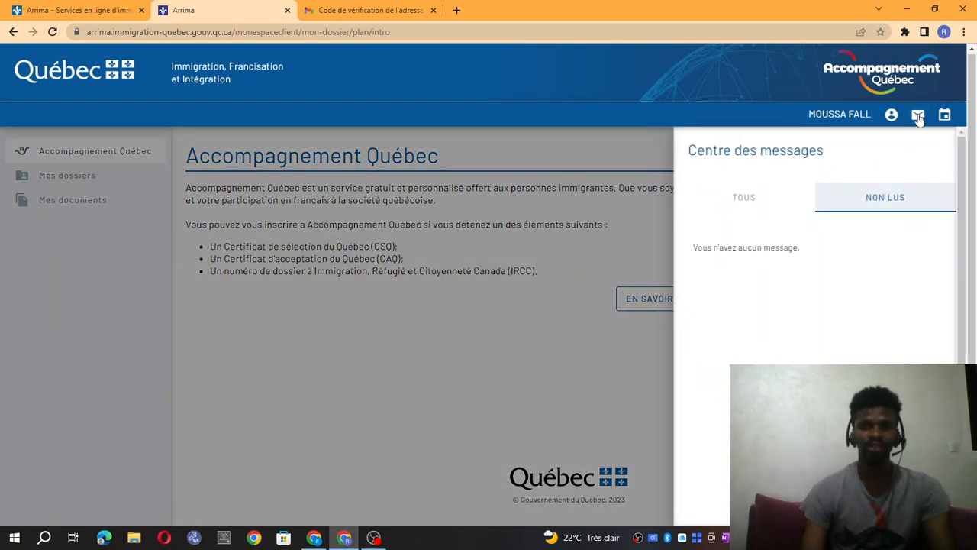
click(918, 116)
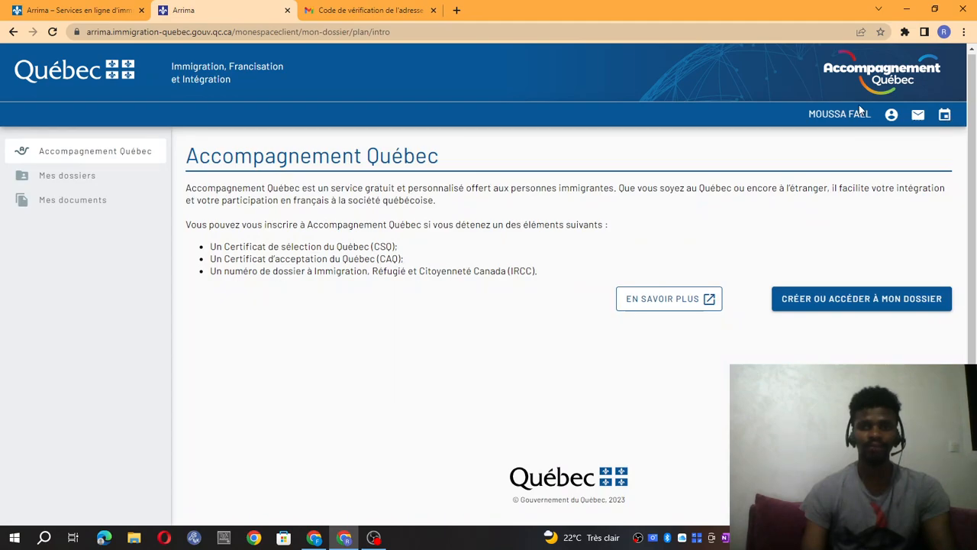
click(890, 117)
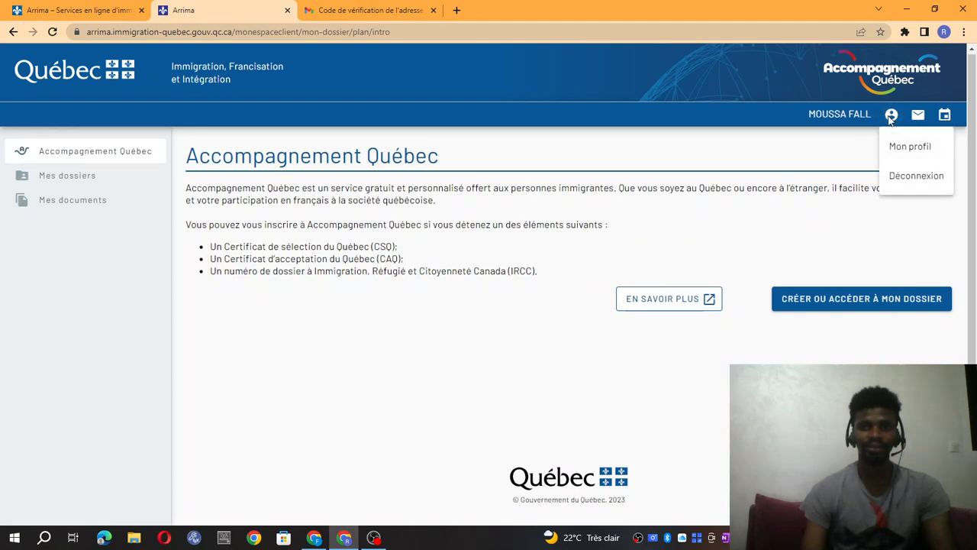
click(800, 155)
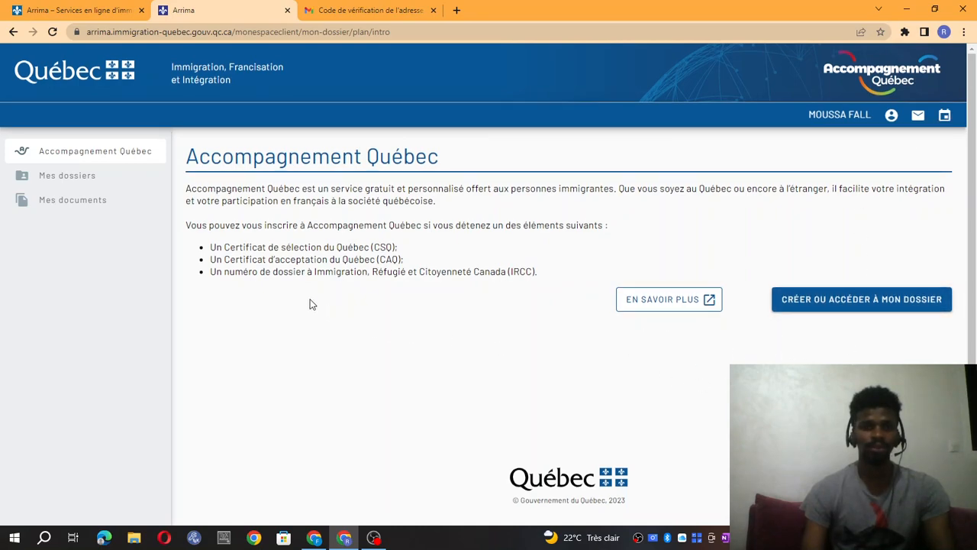
click(81, 175)
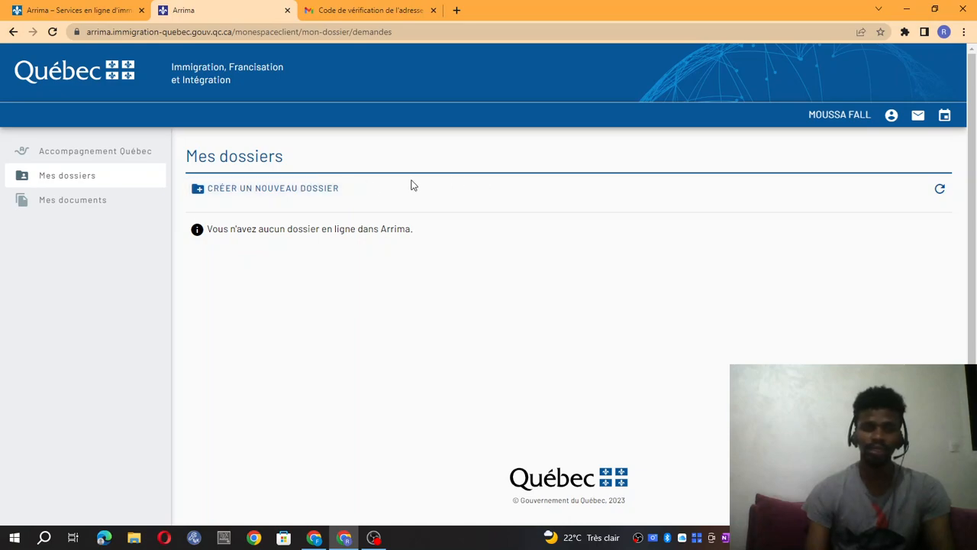
Step: Create a new dossier of type Déclaration d'intérêt
click(239, 194)
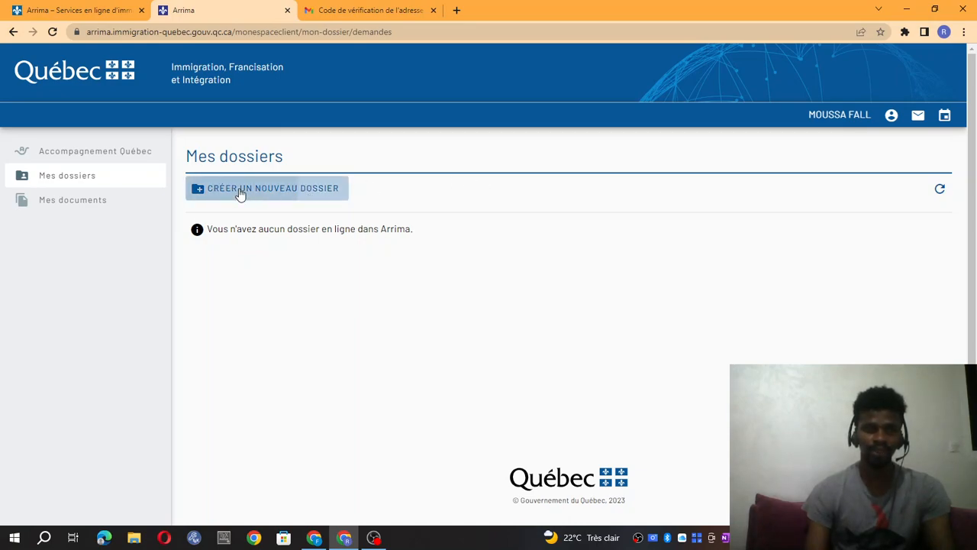
click(353, 285)
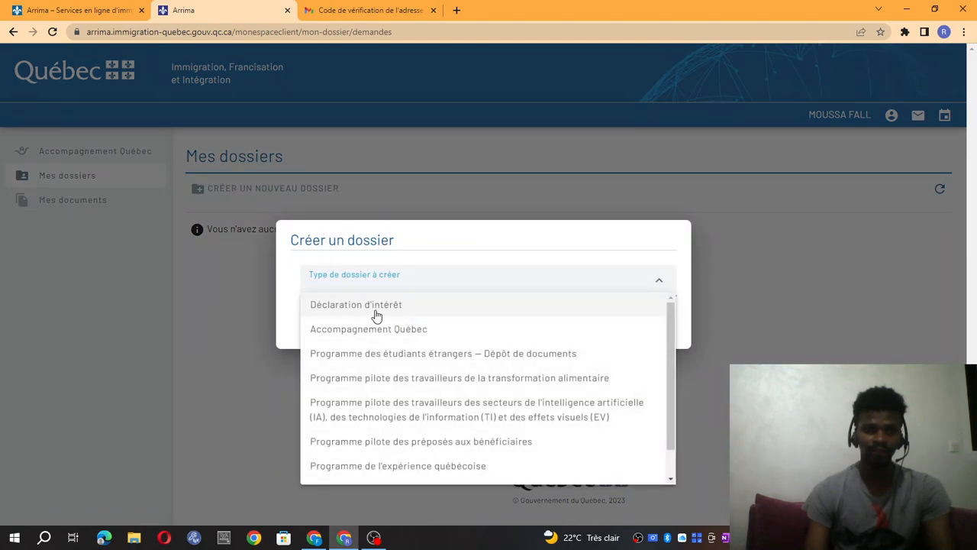
scroll(393, 351, down, 1)
scroll(393, 412, up, 1)
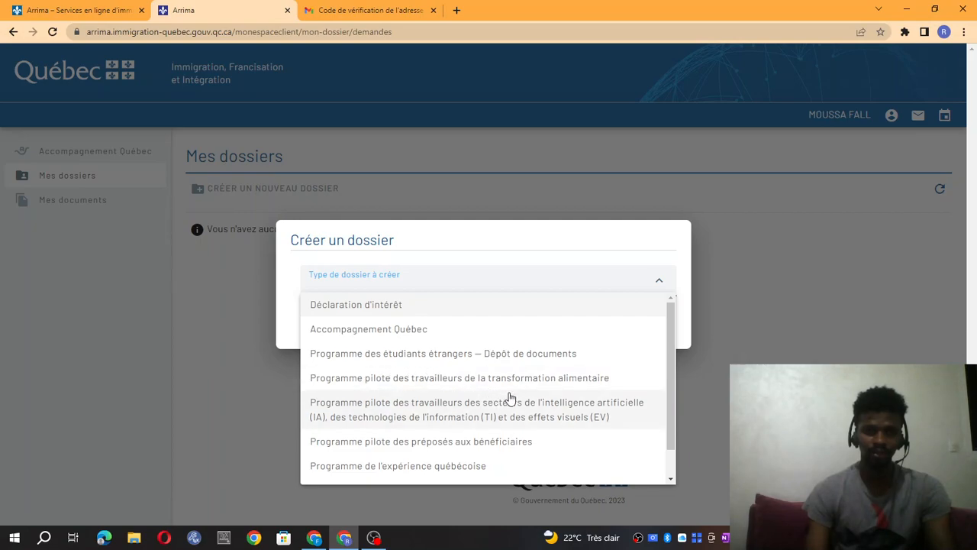
scroll(450, 428, down, 1)
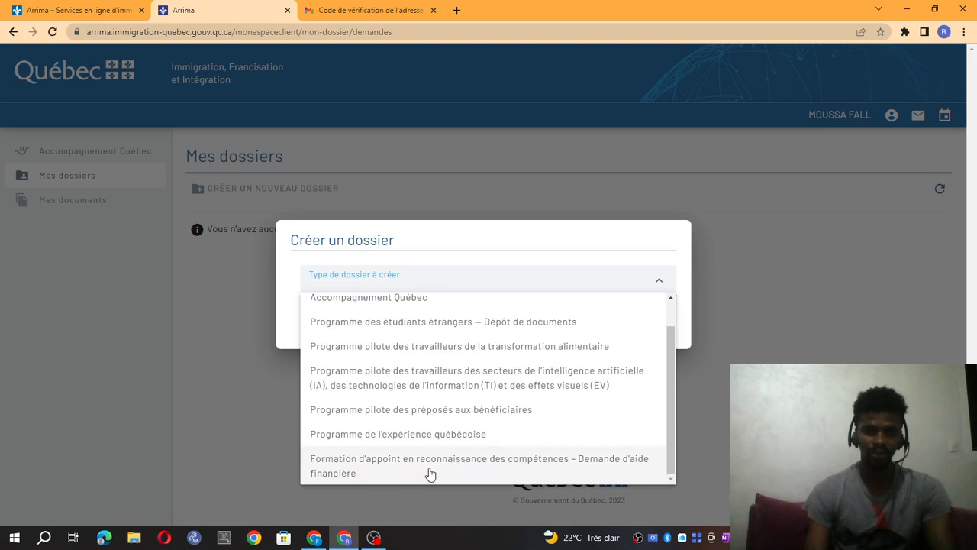
scroll(470, 473, up, 1)
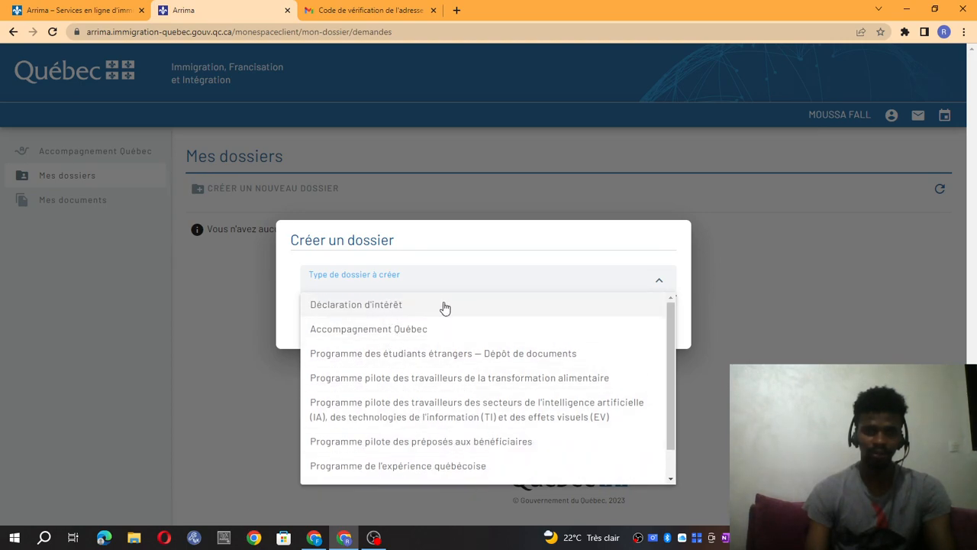
click(393, 306)
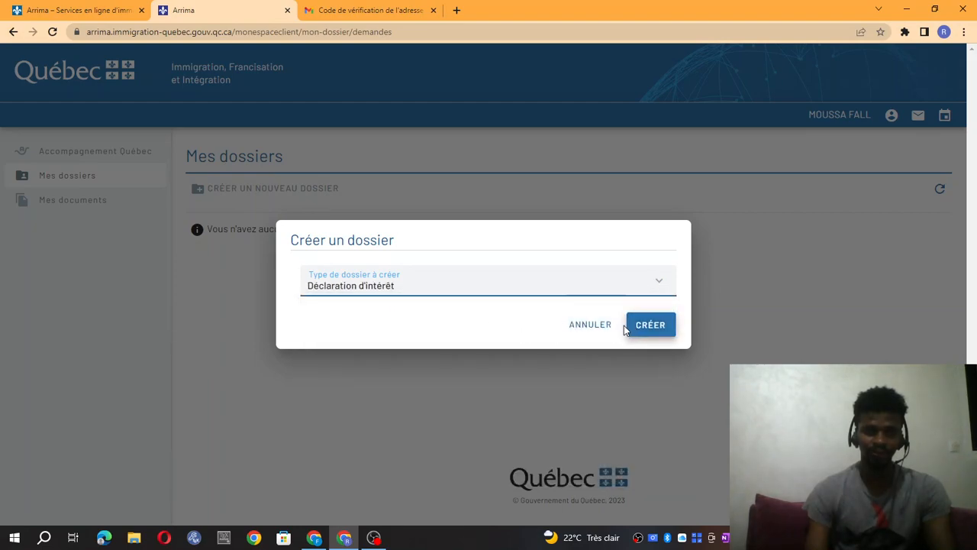
click(415, 293)
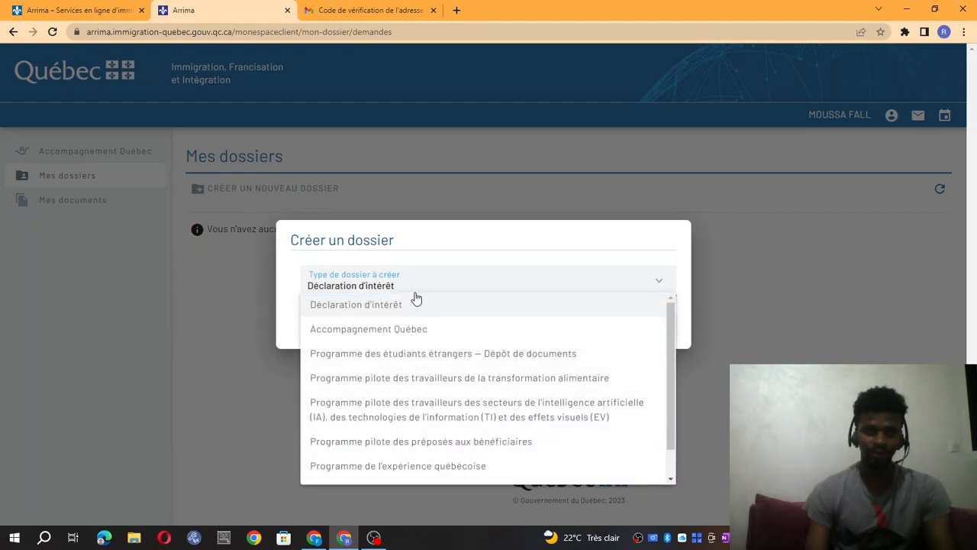
click(416, 300)
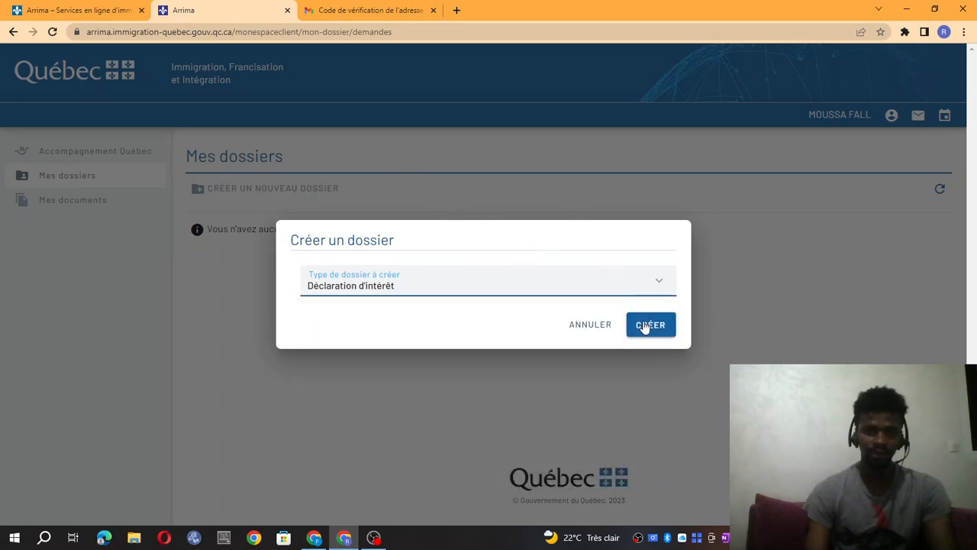
click(662, 327)
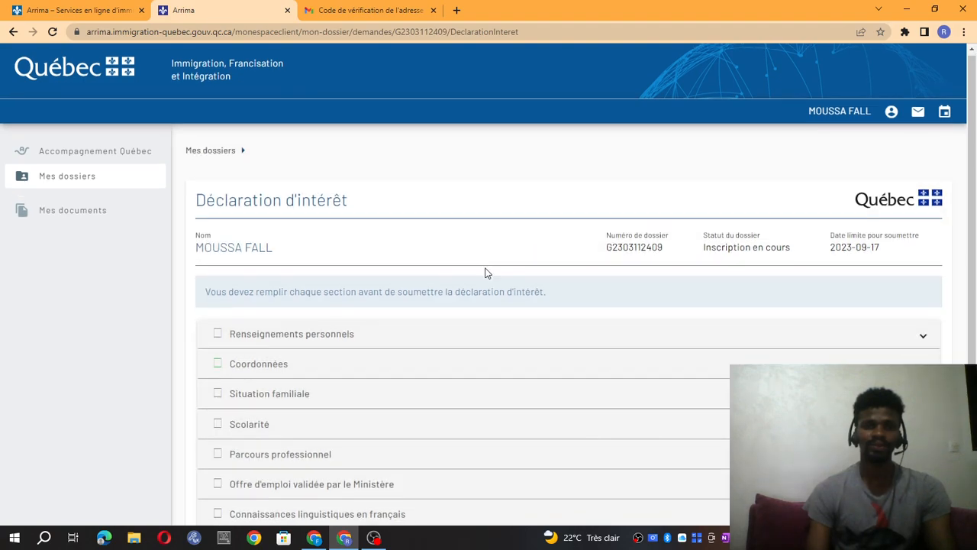
Step: Expand the Coordonnées and Situation familiale sections of the declaration
scroll(488, 272, down, 2)
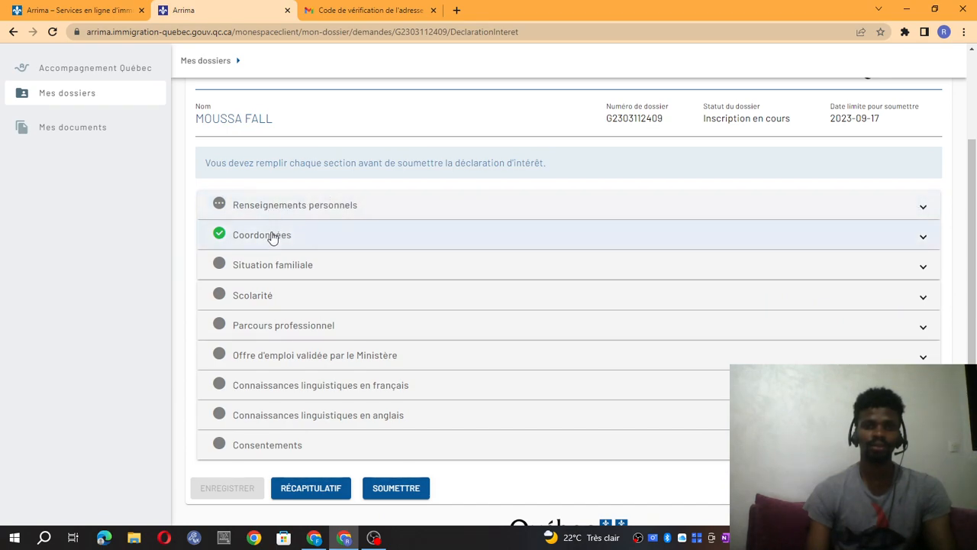
click(418, 236)
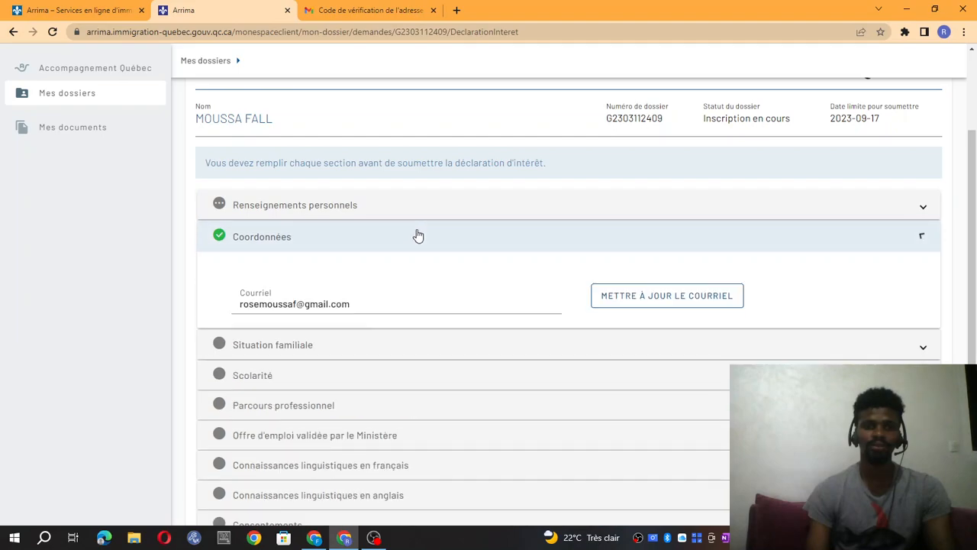
scroll(397, 259, down, 5)
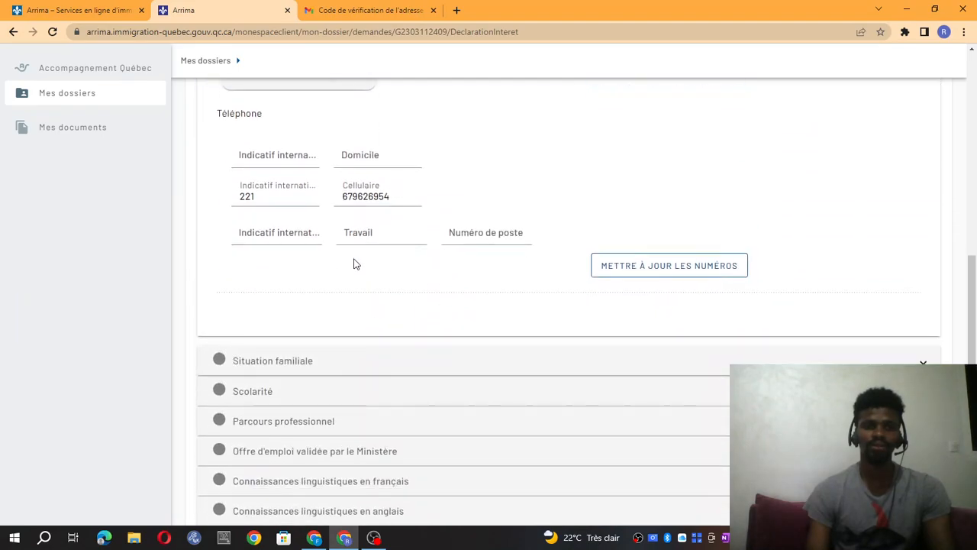
scroll(354, 264, down, 2)
click(244, 247)
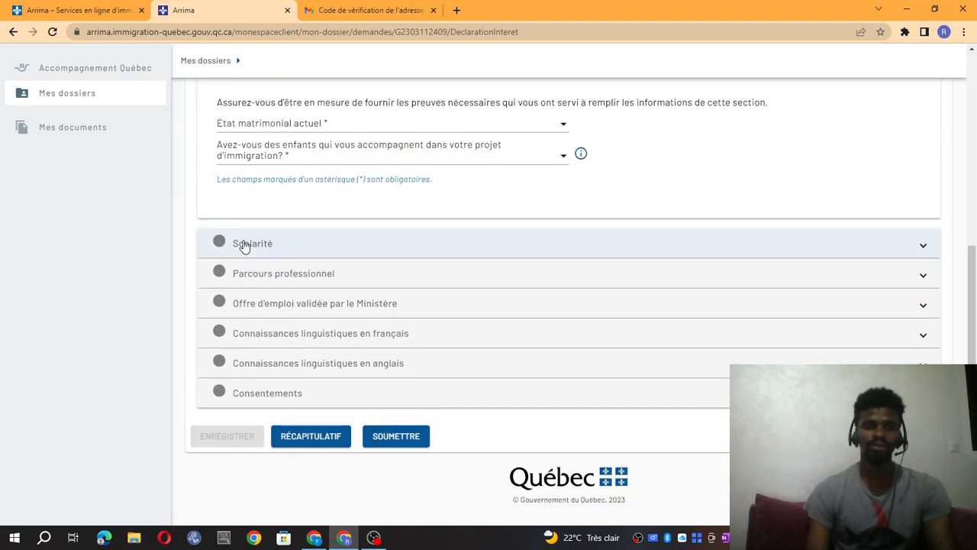
scroll(333, 209, up, 3)
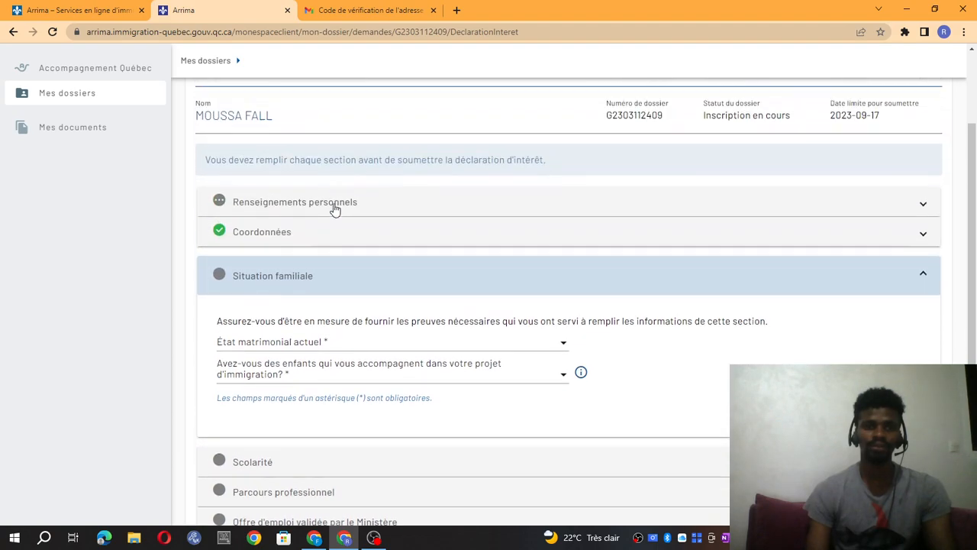
scroll(325, 319, down, 2)
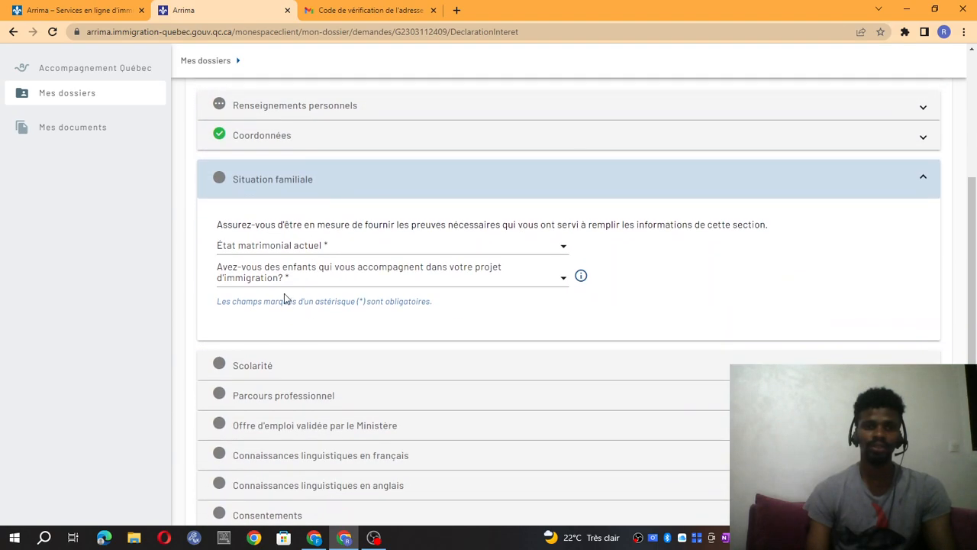
Step: Set État matrimonial to Célibataire and answer Non to accompanying children
click(269, 255)
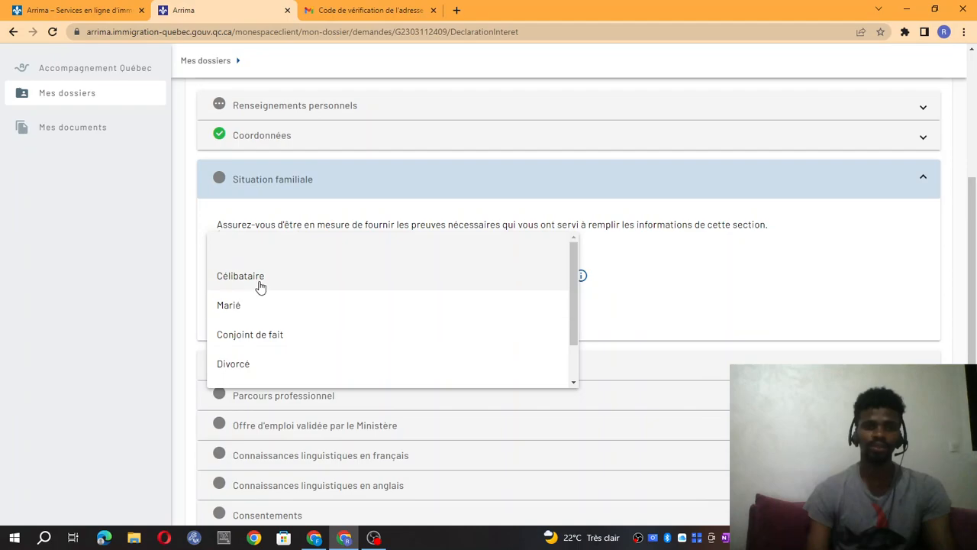
click(258, 283)
click(262, 251)
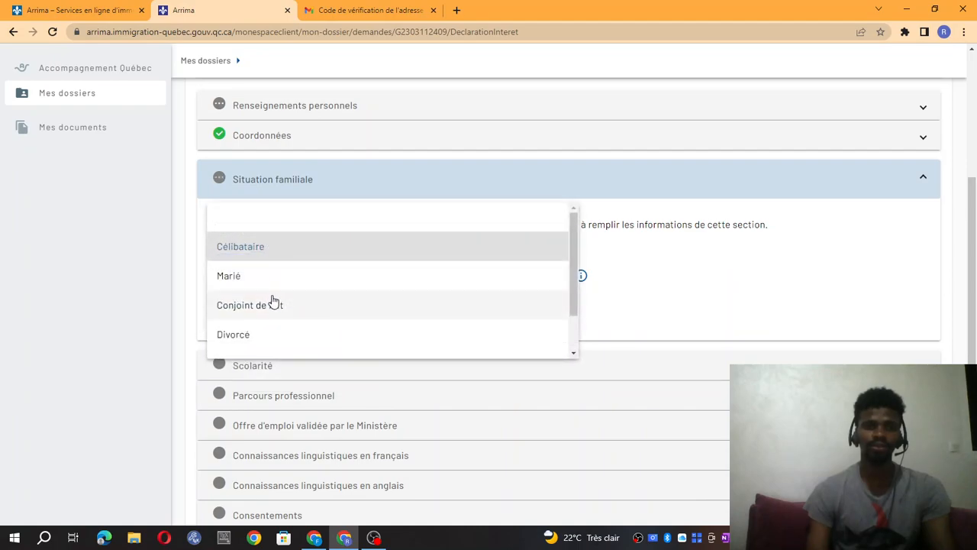
click(270, 258)
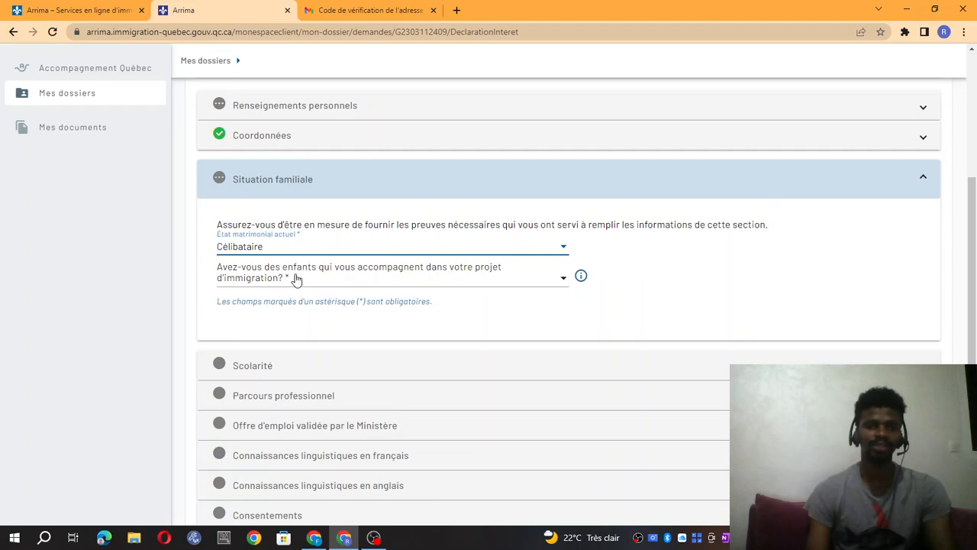
click(271, 282)
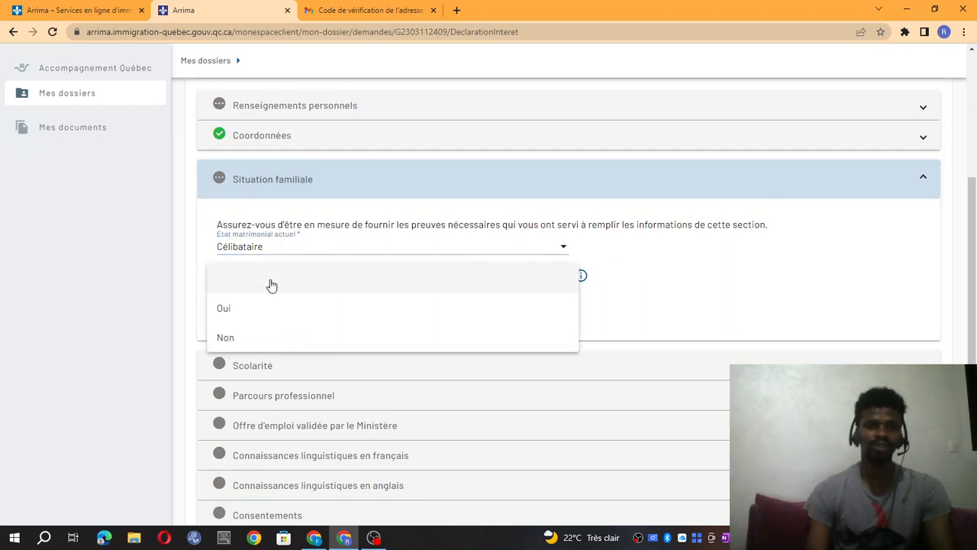
click(255, 338)
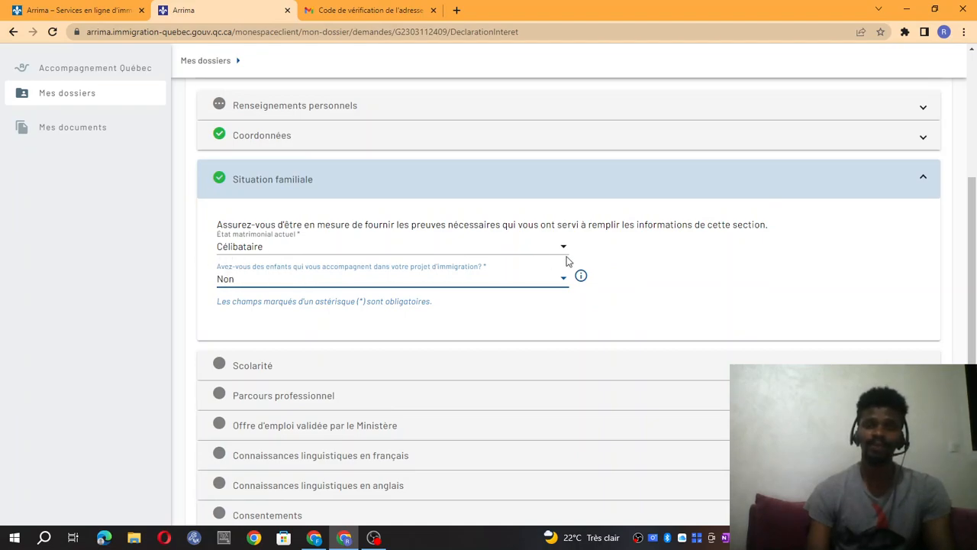
click(712, 272)
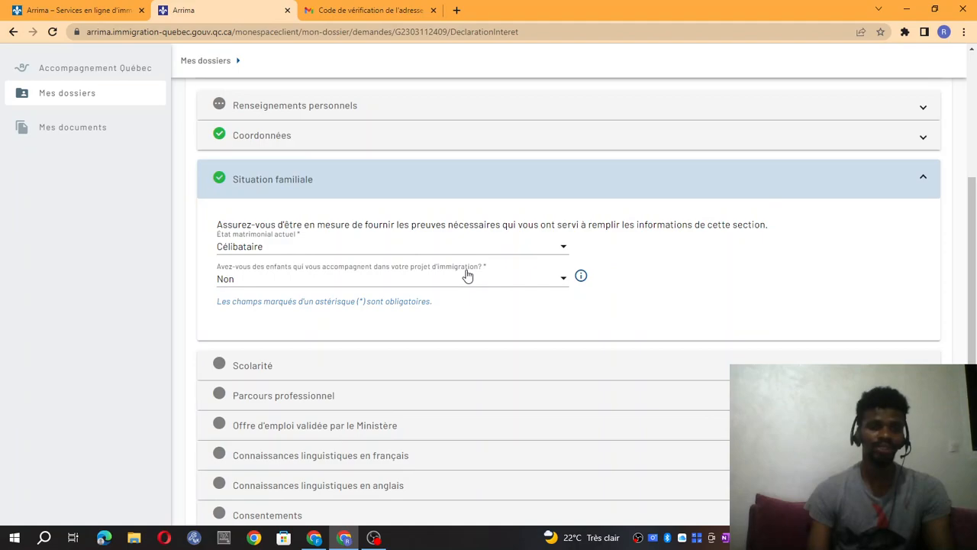
scroll(344, 275, down, 1)
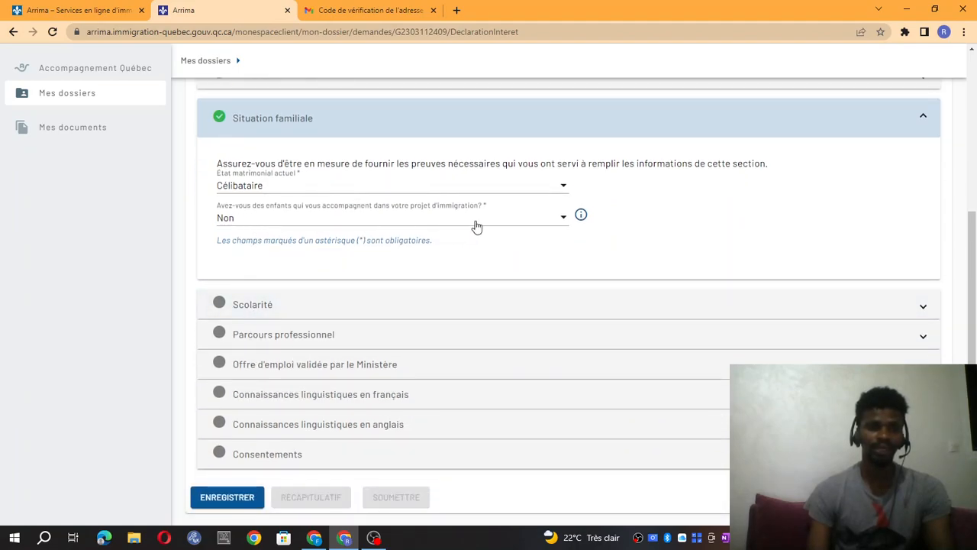
scroll(563, 240, down, 1)
scroll(312, 203, up, 1)
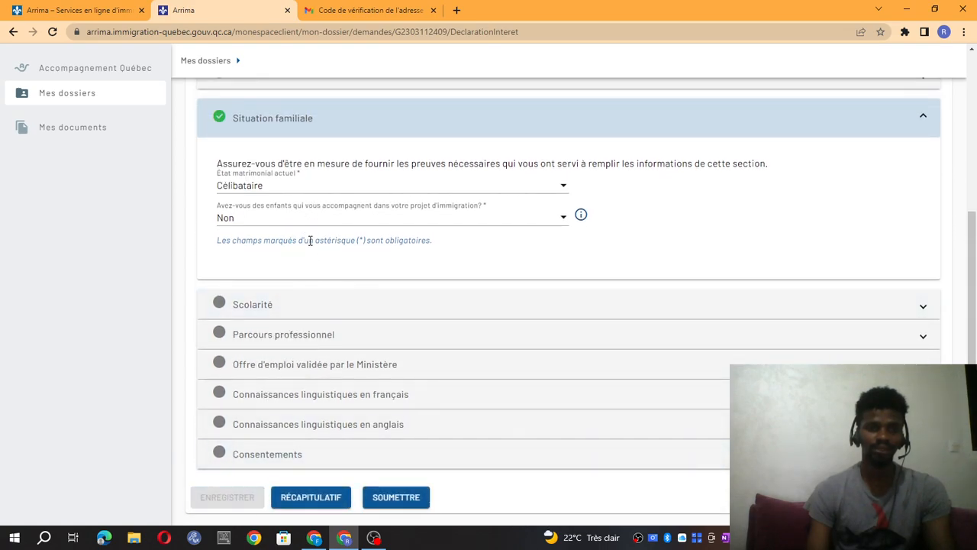
scroll(290, 229, down, 1)
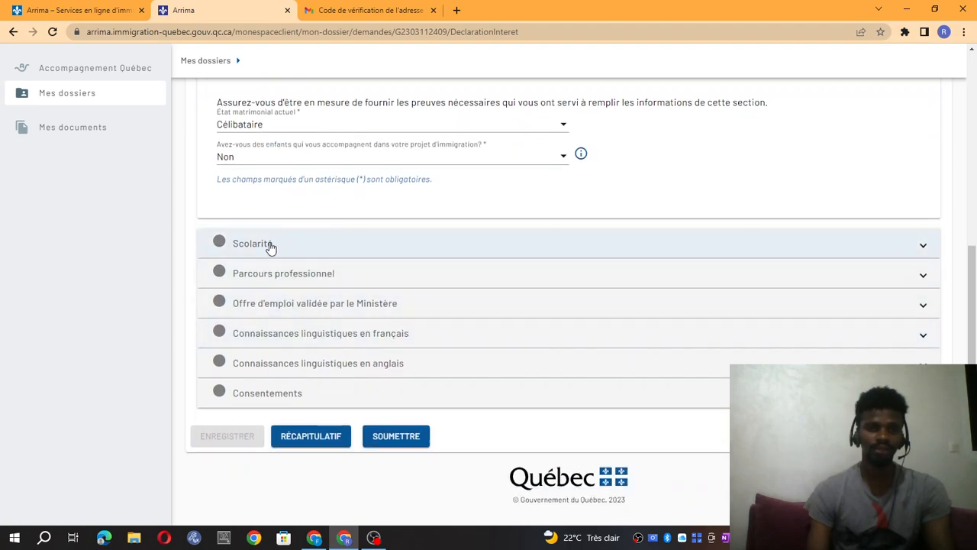
Step: In Scolarité, answer Oui to holding a post-primary diploma and Non to comparative evaluation
click(268, 244)
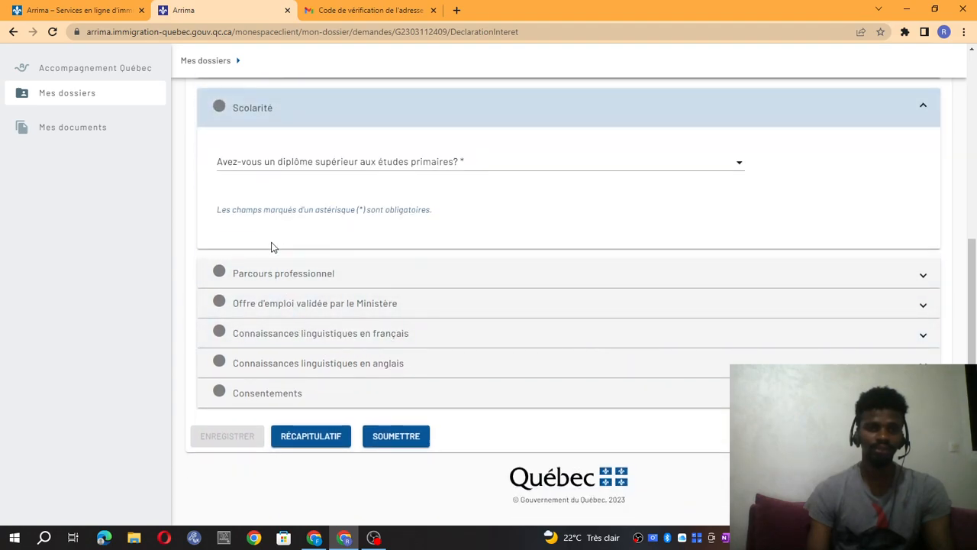
click(290, 167)
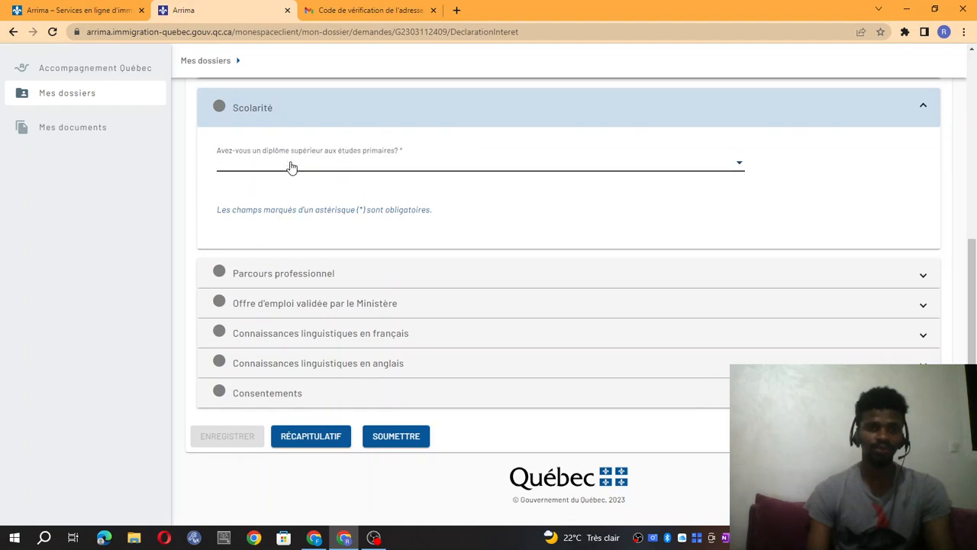
click(271, 193)
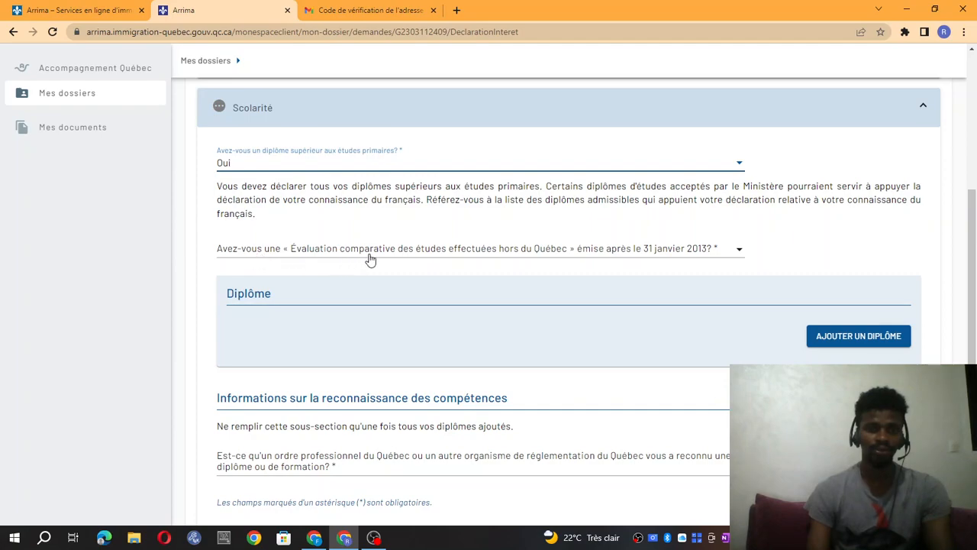
click(461, 260)
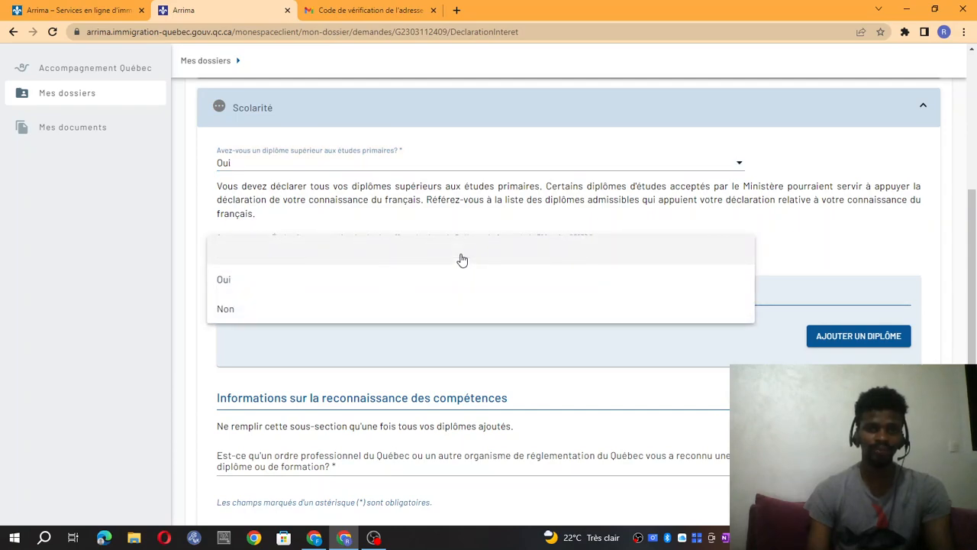
click(192, 219)
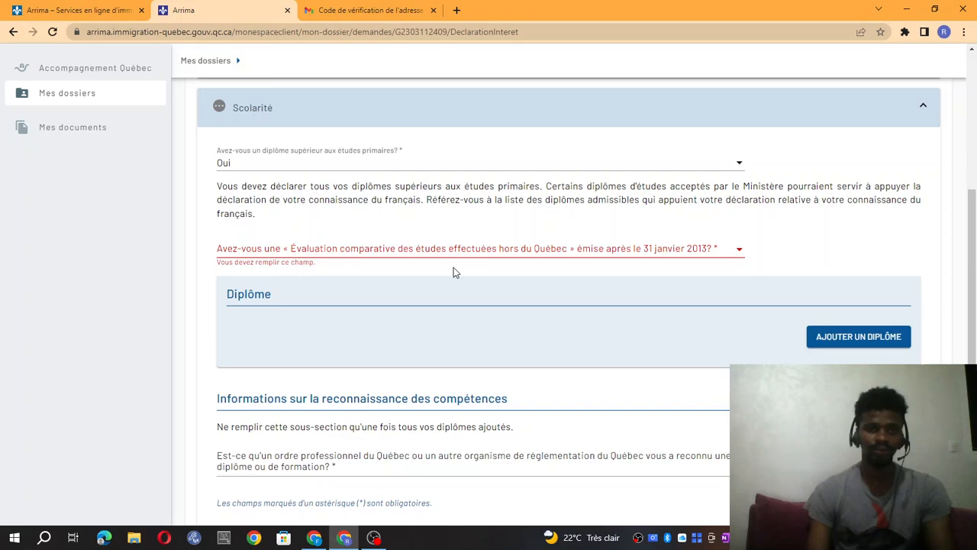
click(468, 254)
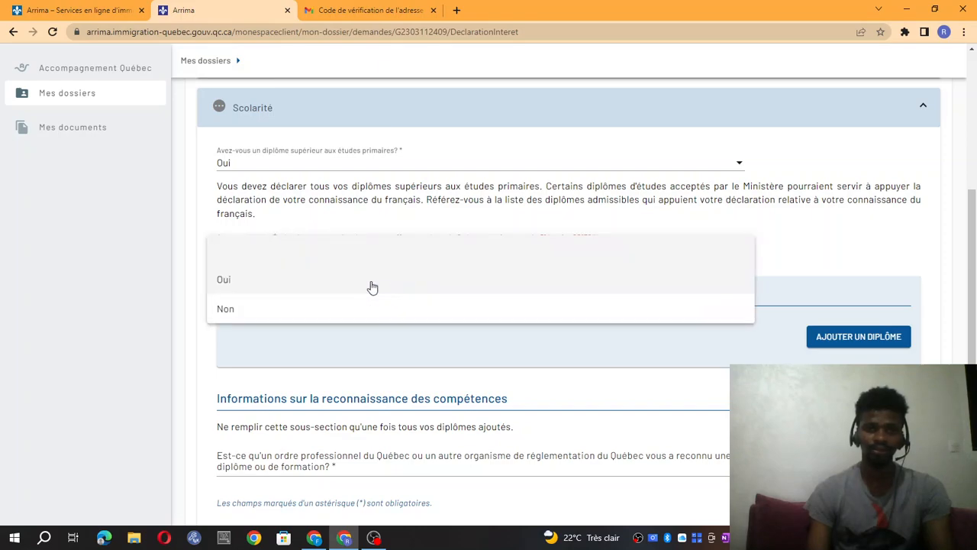
click(279, 309)
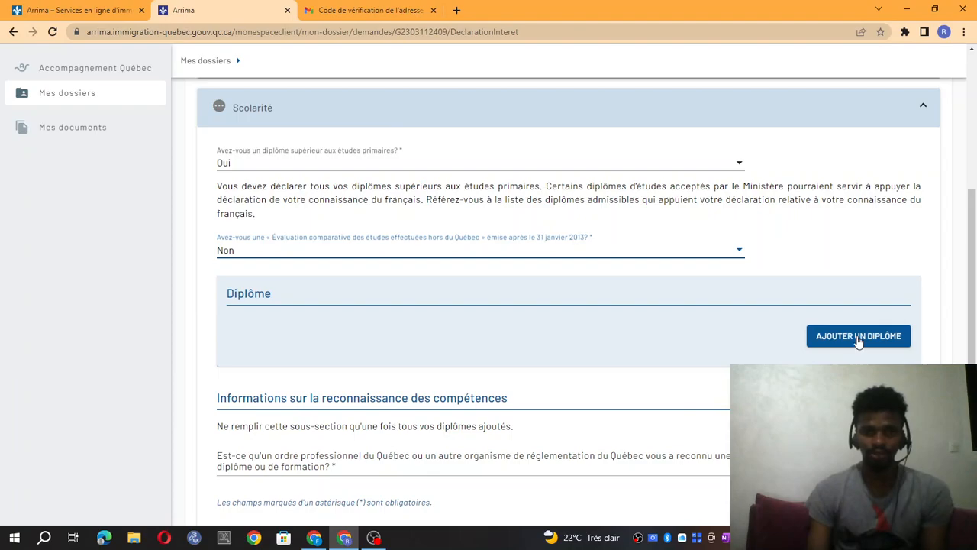
Step: Add a new diploma with Sénégal as the issuing country
scroll(802, 305, down, 2)
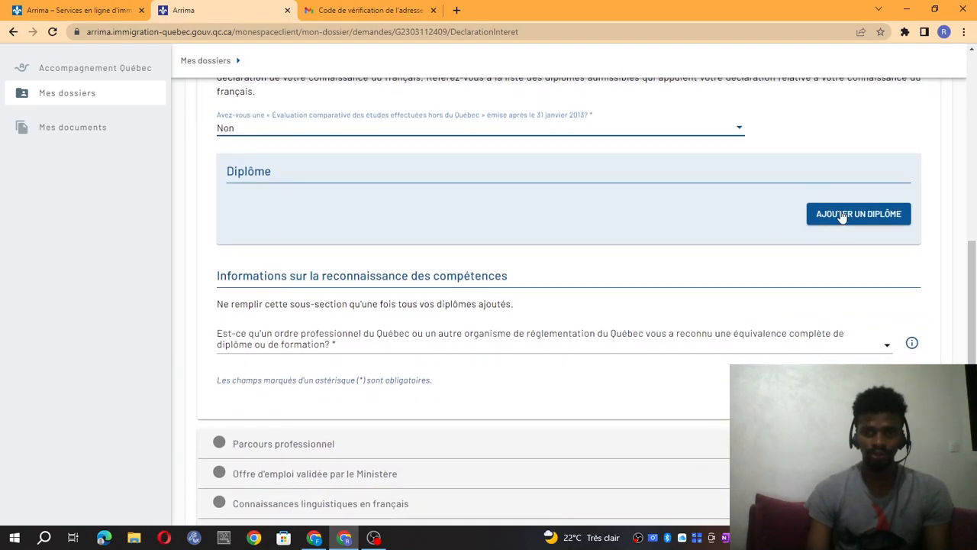
click(839, 213)
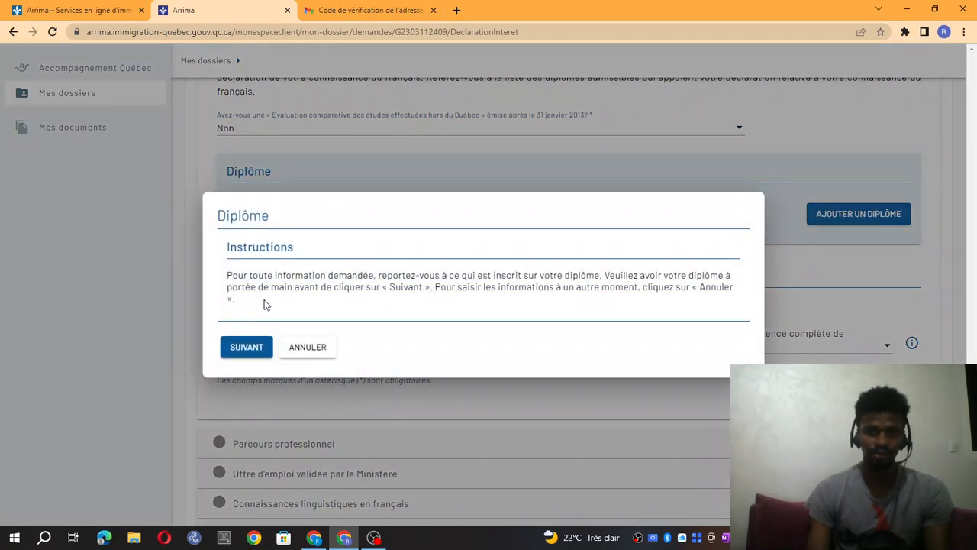
click(260, 348)
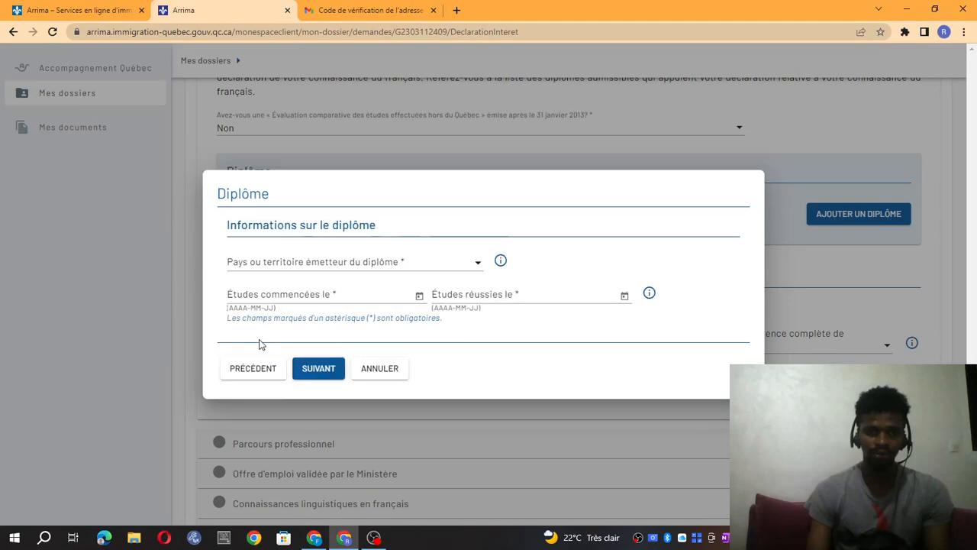
click(283, 262)
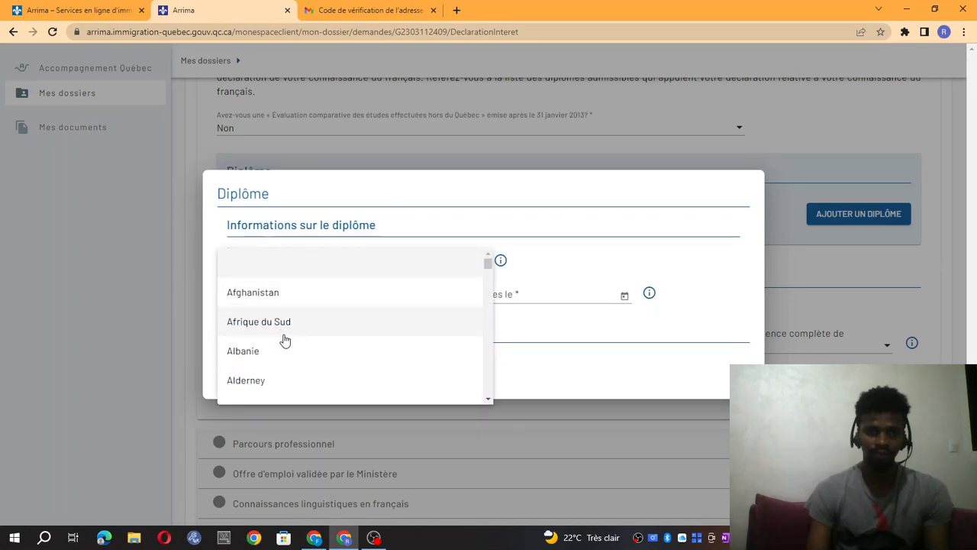
scroll(285, 336, down, 1)
scroll(284, 337, down, 20)
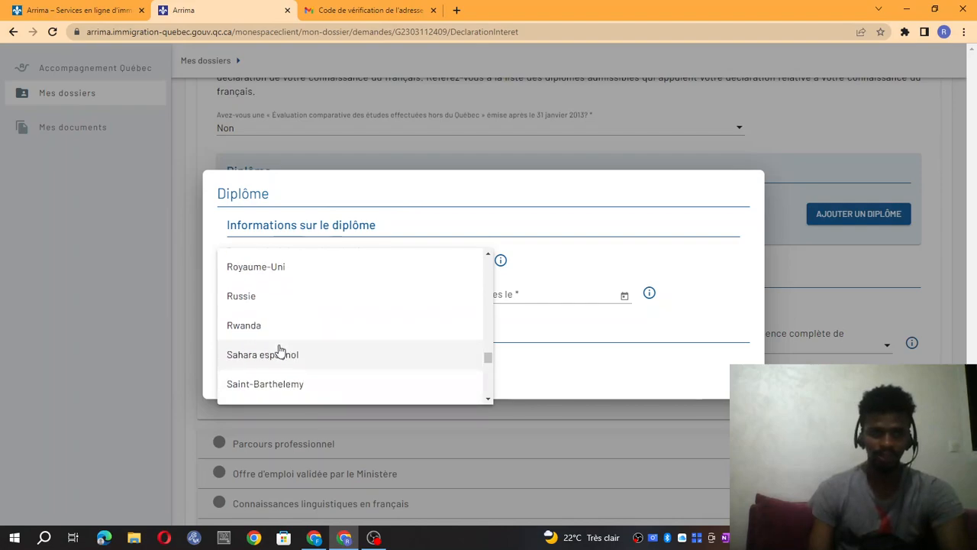
scroll(269, 324, down, 2)
scroll(288, 371, down, 2)
scroll(286, 359, down, 3)
click(282, 343)
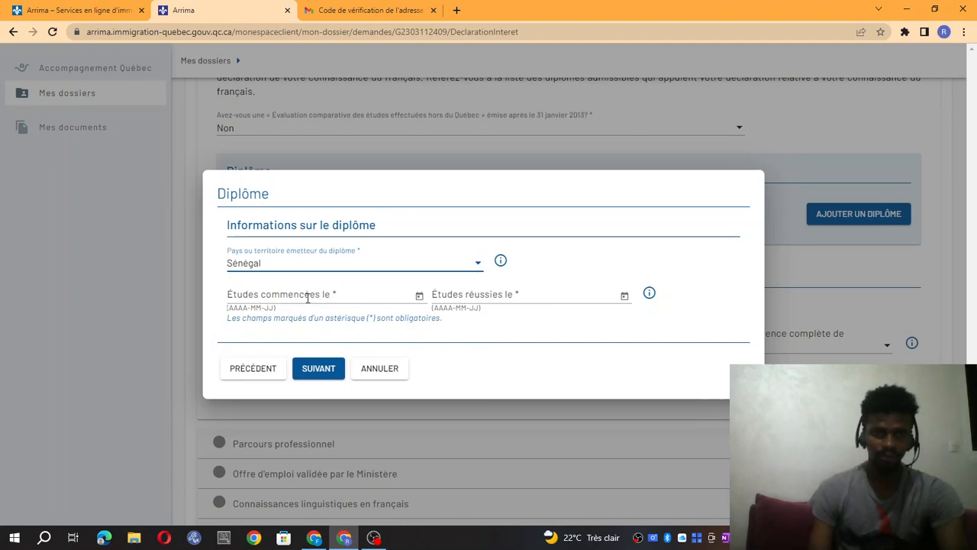
Step: Enter study dates: started 2016-10-10, completed 2017-07-10
click(308, 298)
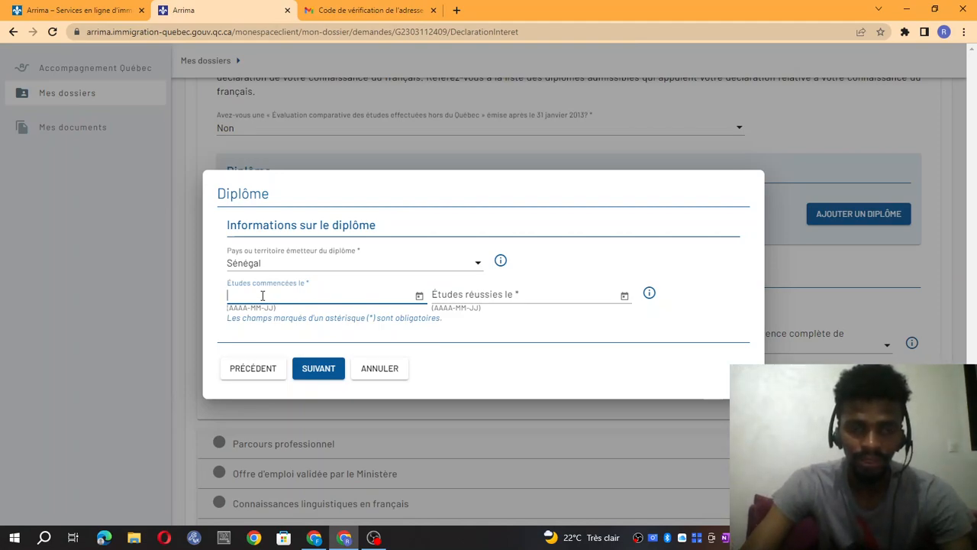
text(2016)
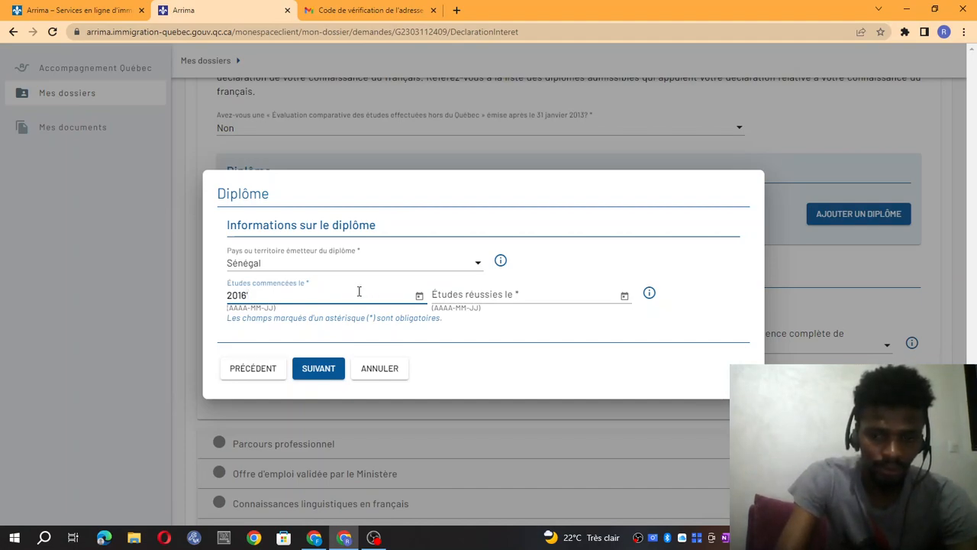
text(-10)
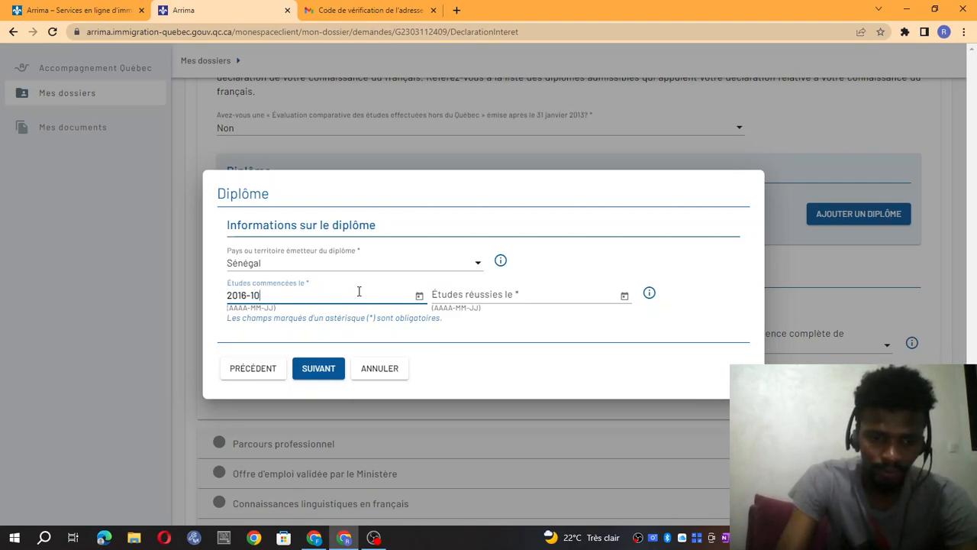
text(')
text(6)
key(BackSpace)
text(-)
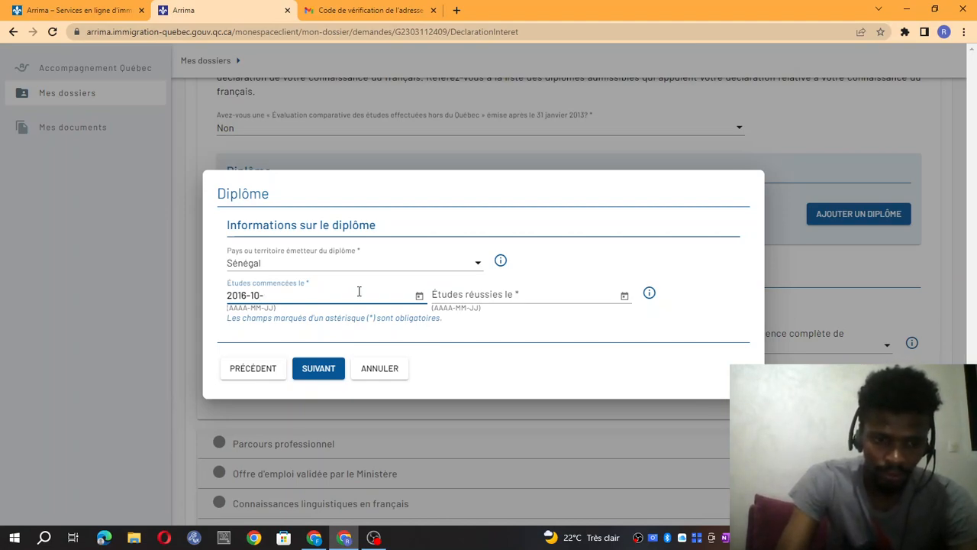
text(1)
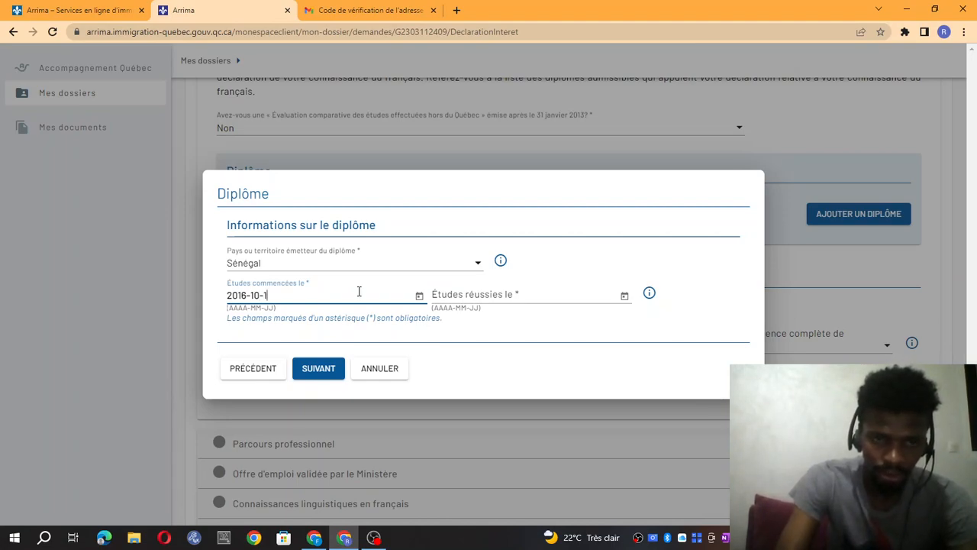
text(0)
click(510, 298)
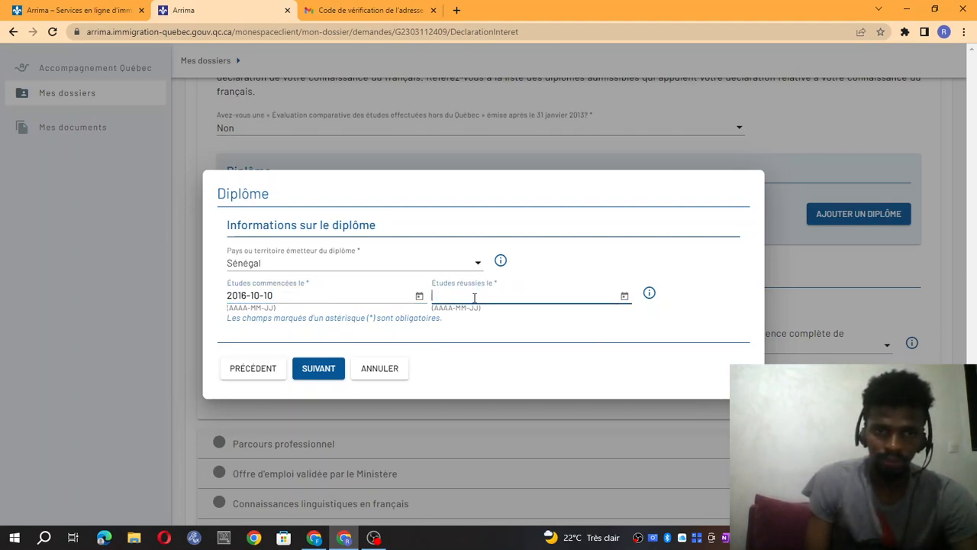
text(201)
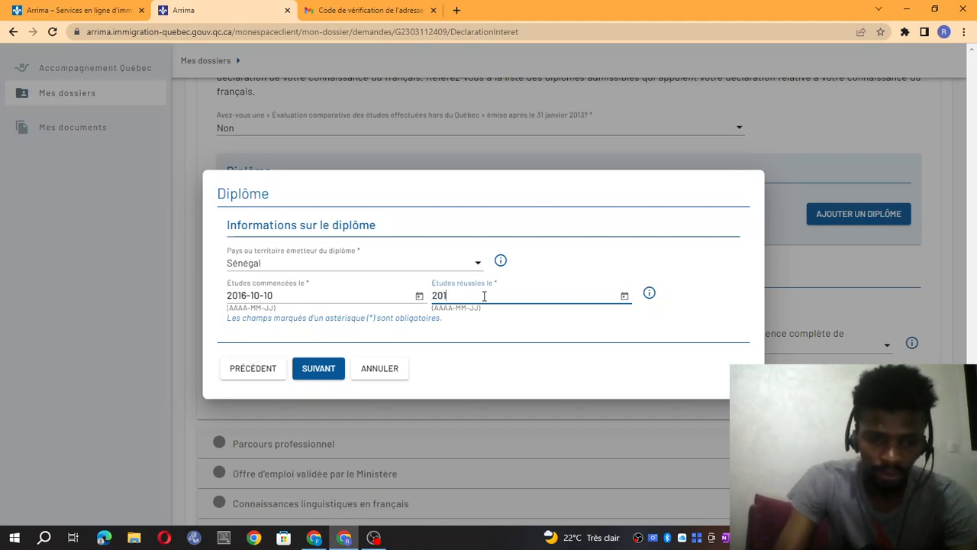
text(7)
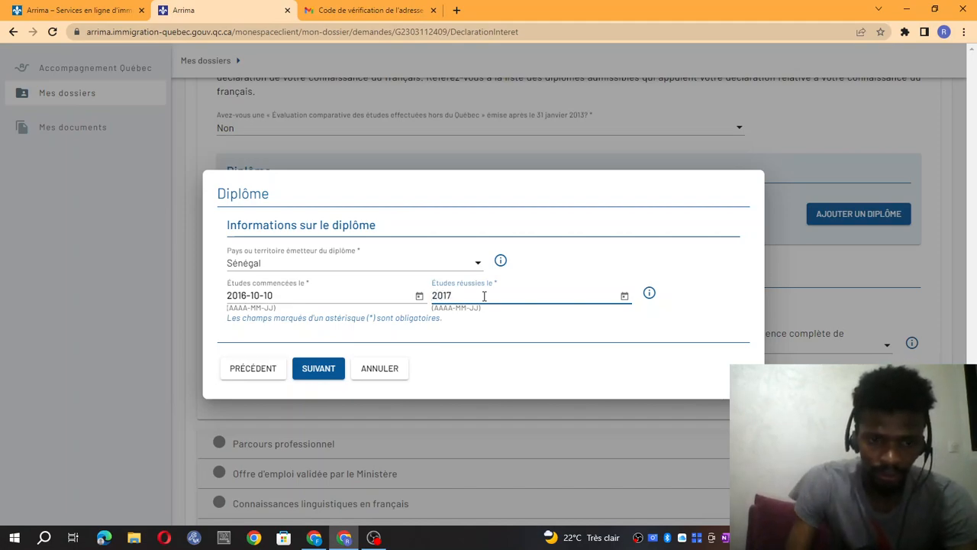
text(-07)
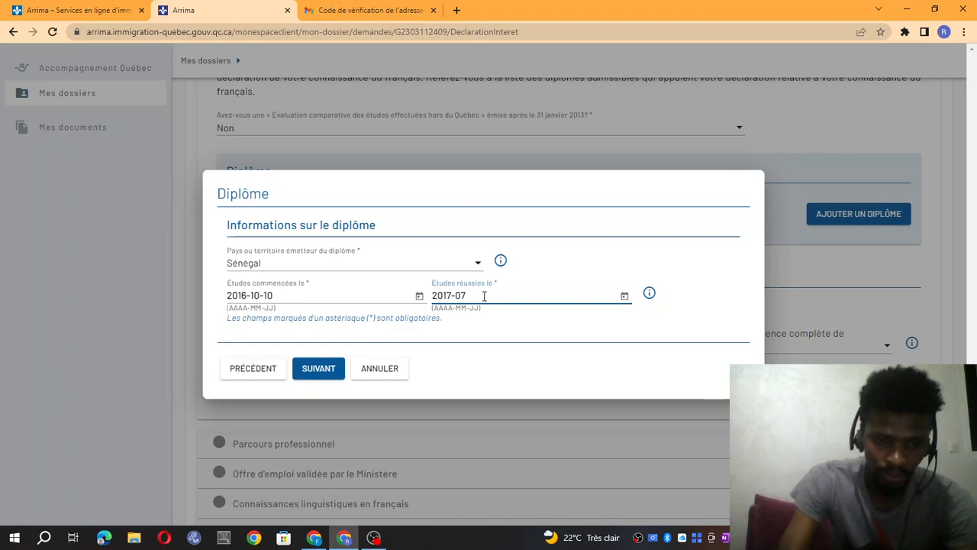
text(-)
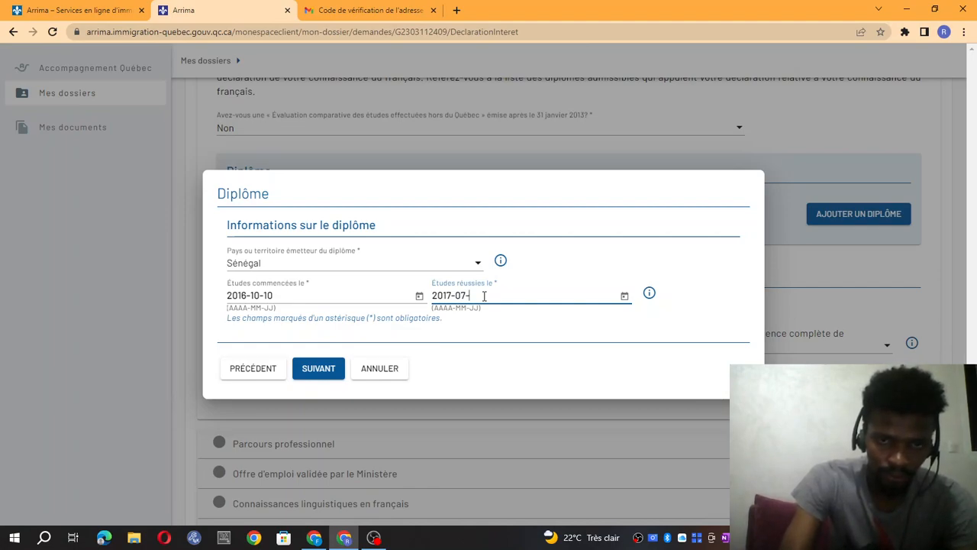
text(10)
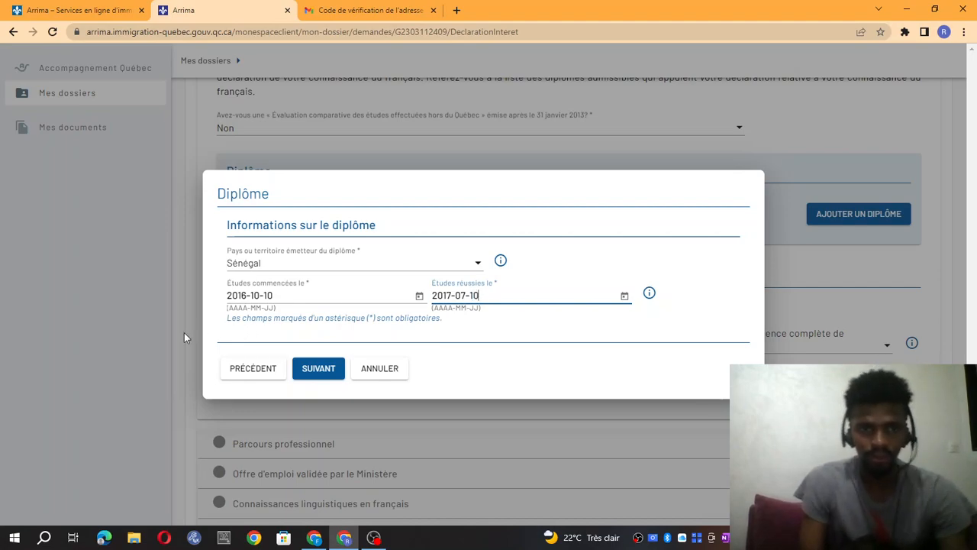
click(271, 336)
drag(432, 327, 436, 327)
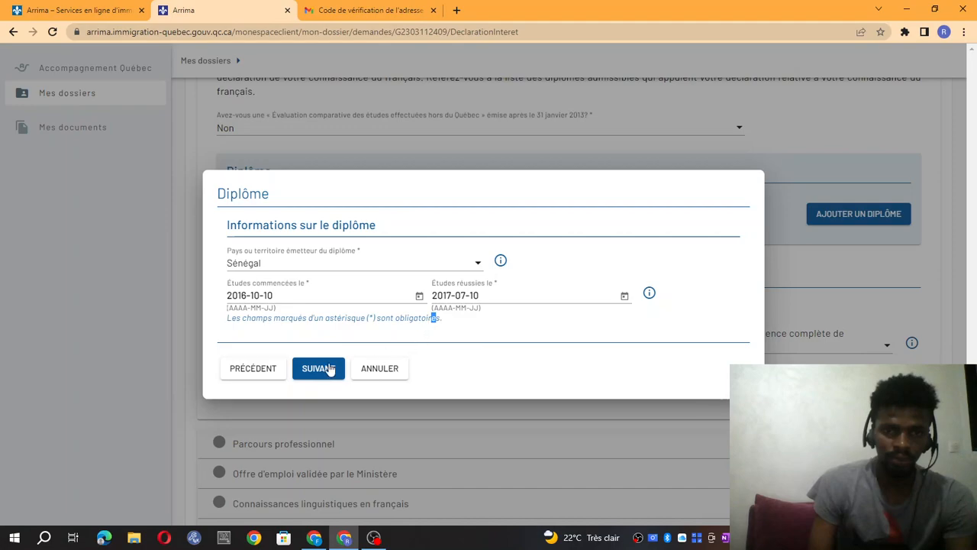
Step: Search diploma titles for BACCALAUREAT and select BACCALAUREAT DE L'ENSEIGNEMENT DU SECOND DEGRE
click(330, 370)
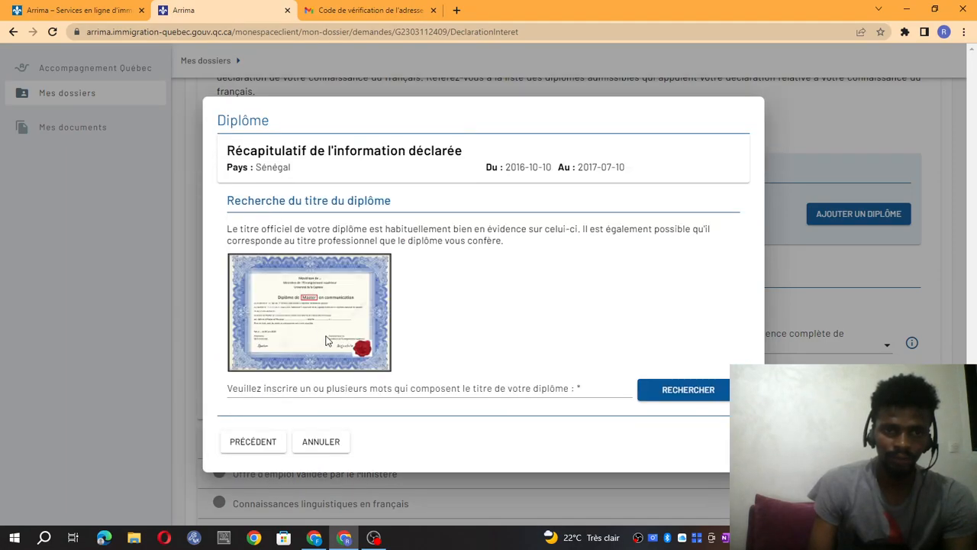
click(260, 386)
text(B)
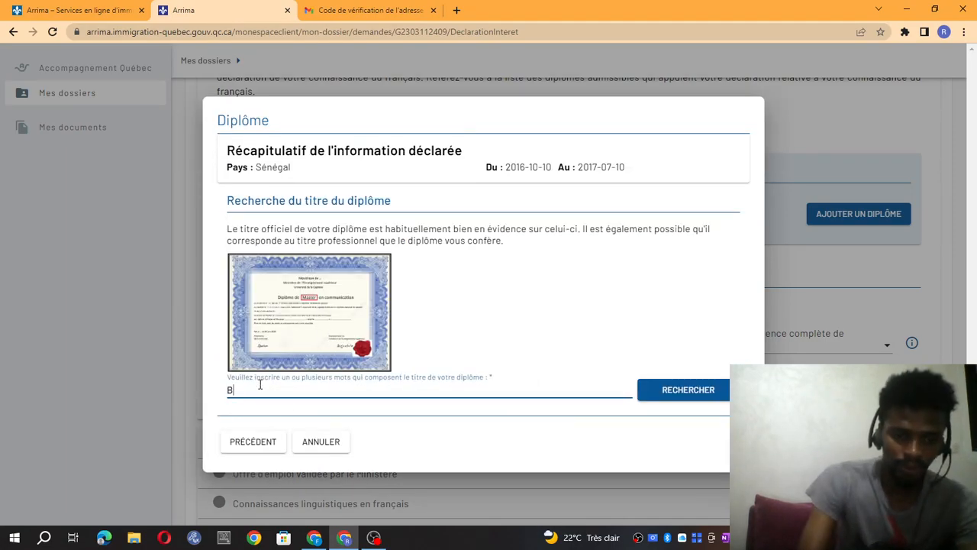
text(ACC)
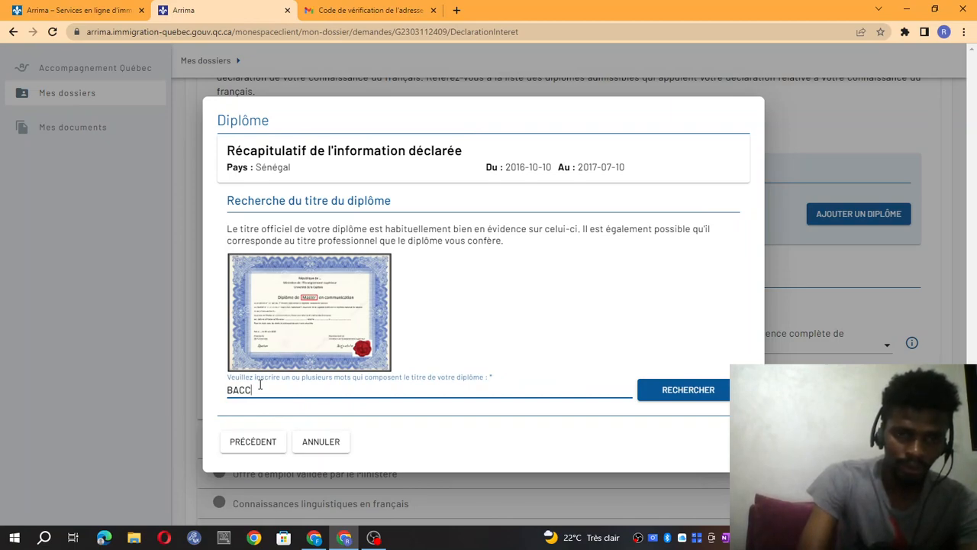
text(ALAUREA)
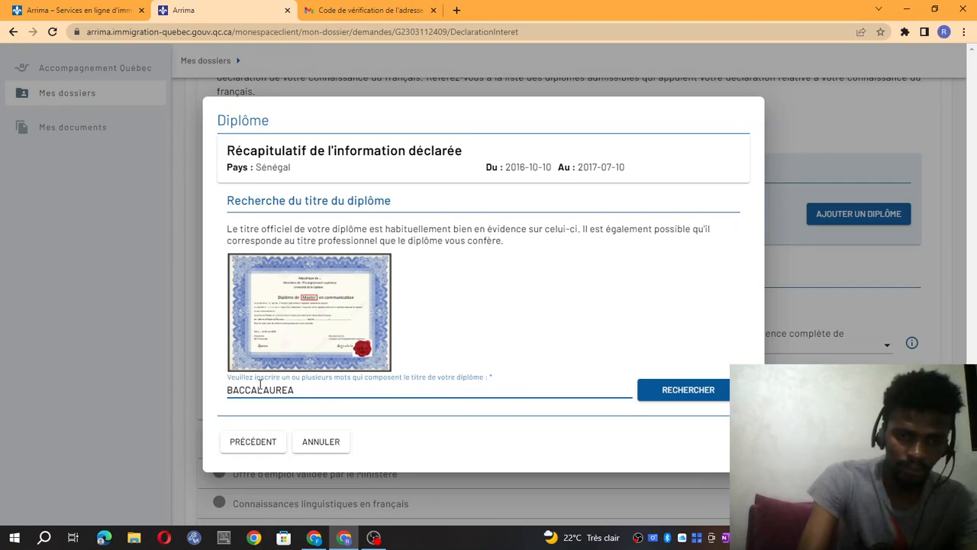
text(T)
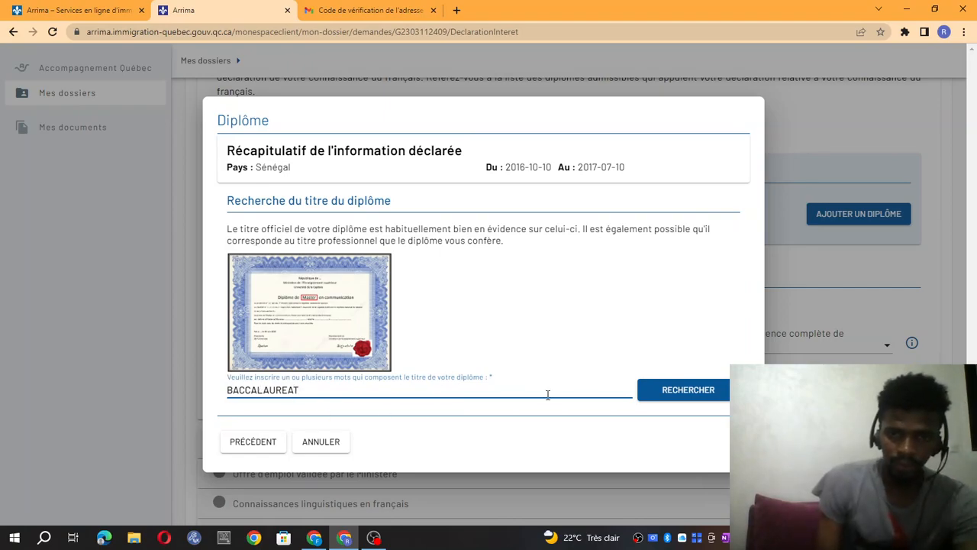
click(678, 391)
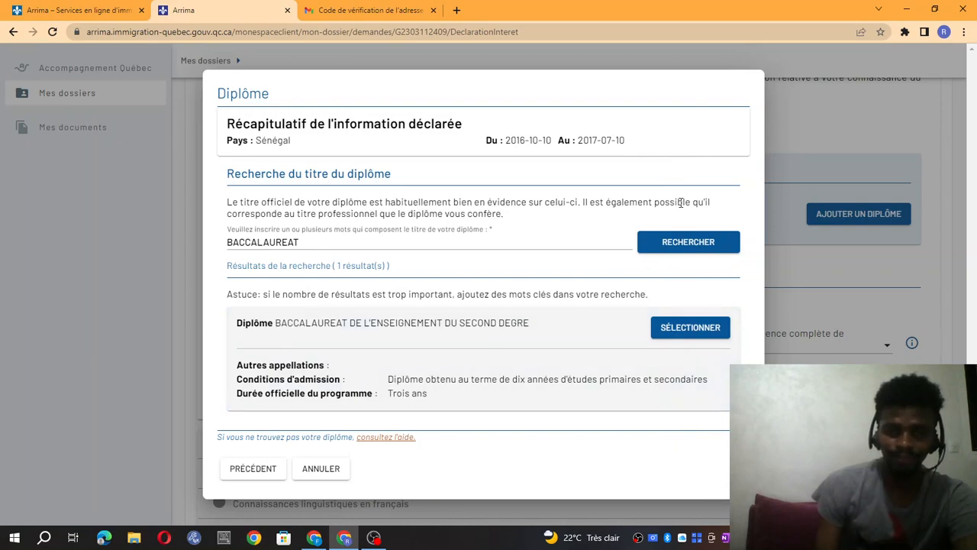
click(672, 328)
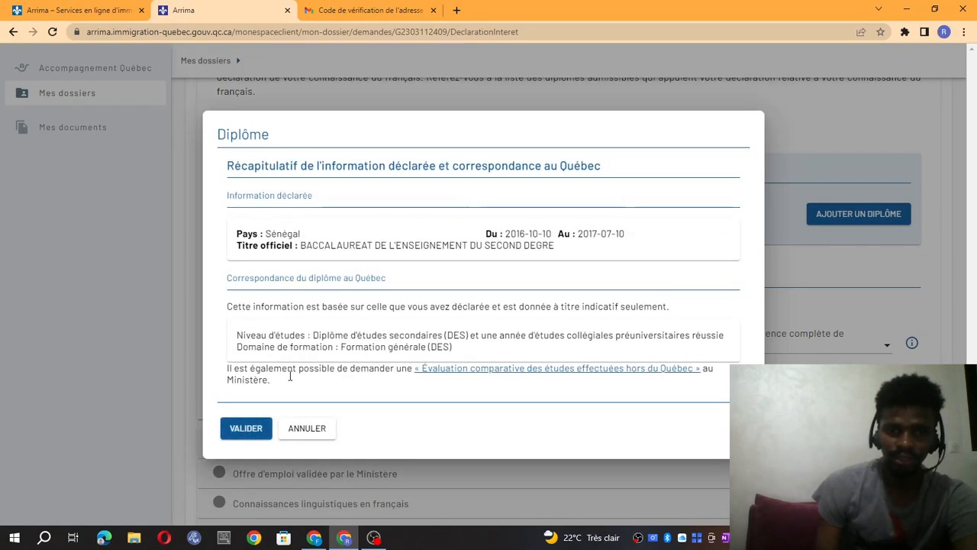
Step: Validate the baccalauréat into the Diplôme table and save the declaration
click(245, 428)
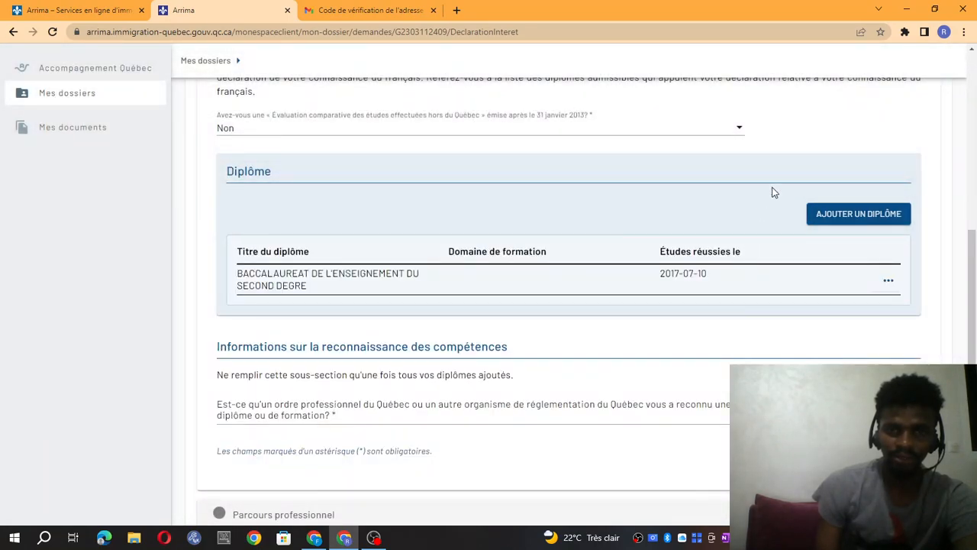
scroll(589, 285, down, 2)
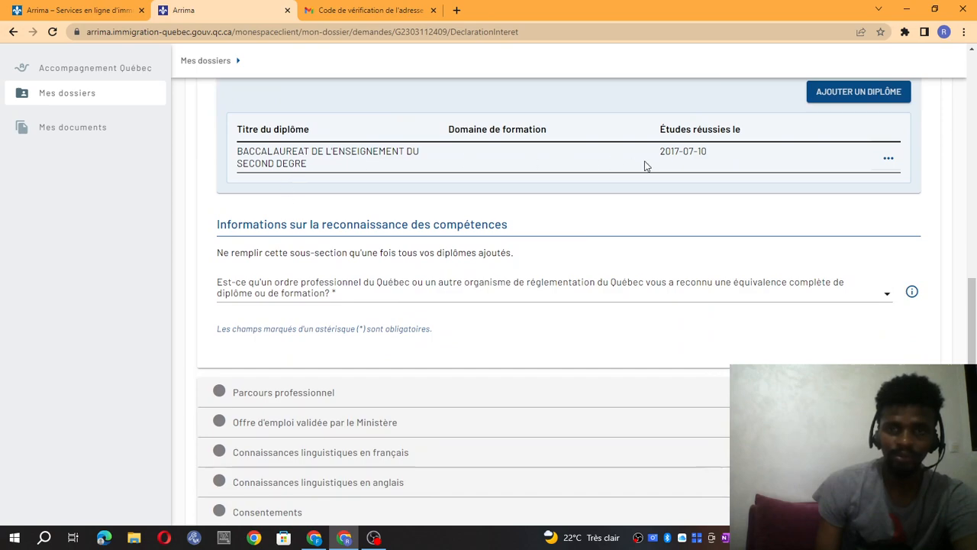
scroll(329, 231, down, 2)
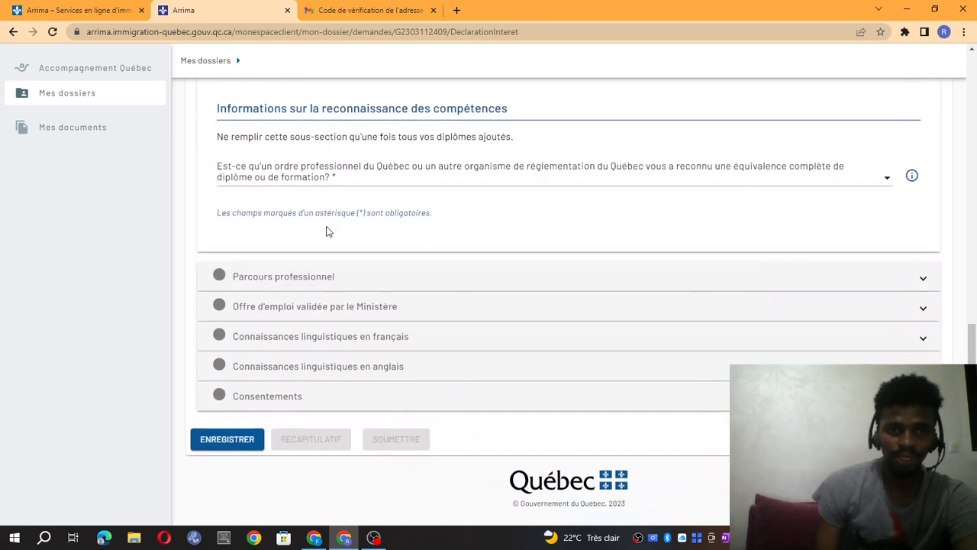
click(249, 436)
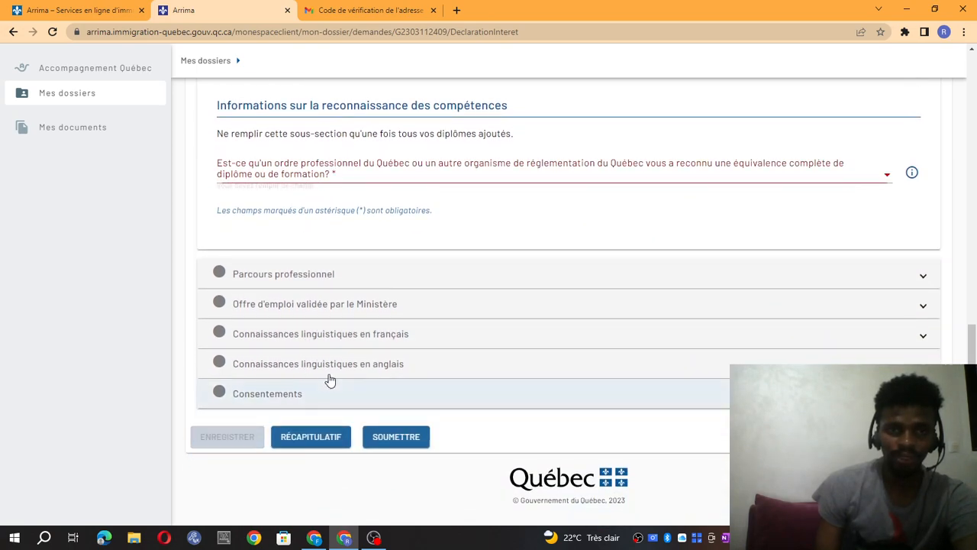
Step: Answer Non to the competence-recognition equivalence question and save the declaration again
scroll(323, 191, up, 2)
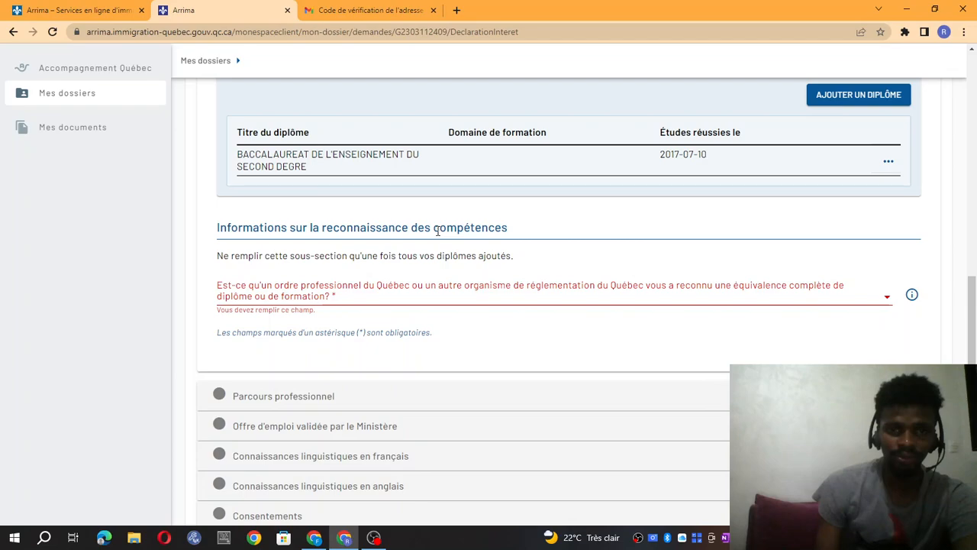
click(397, 307)
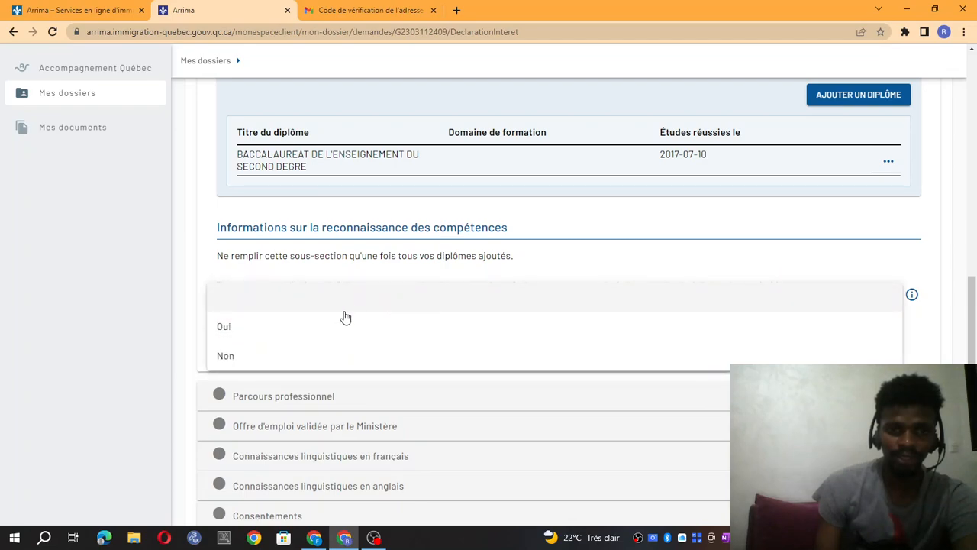
click(183, 245)
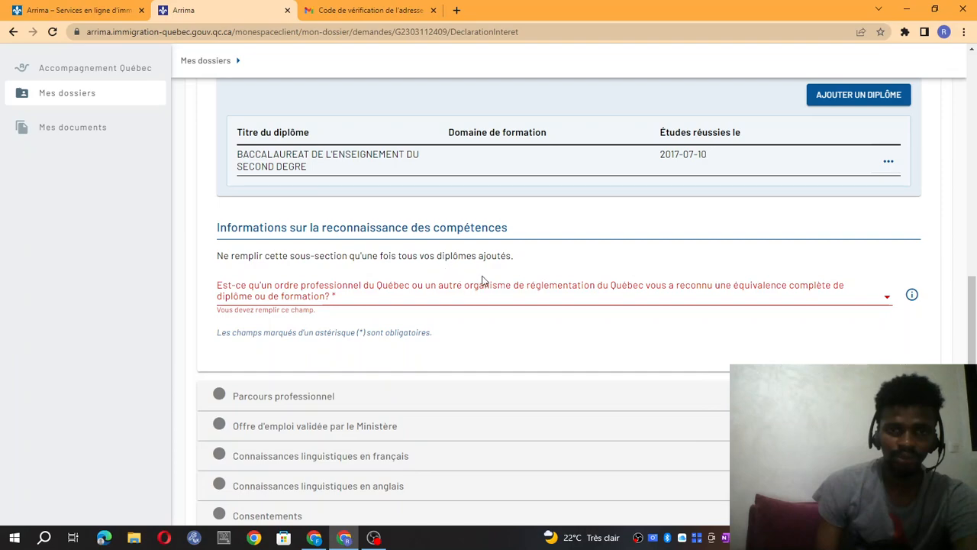
click(486, 303)
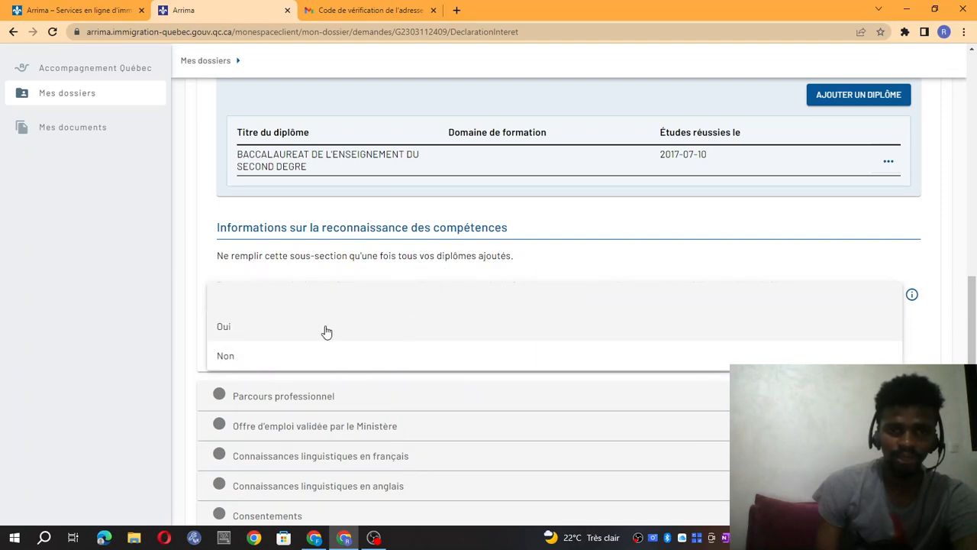
click(194, 247)
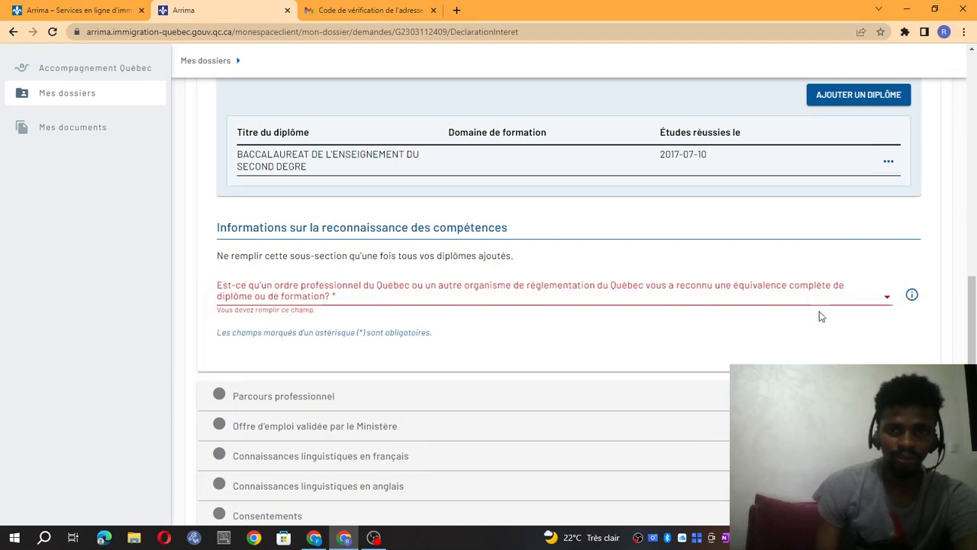
scroll(687, 302, down, 1)
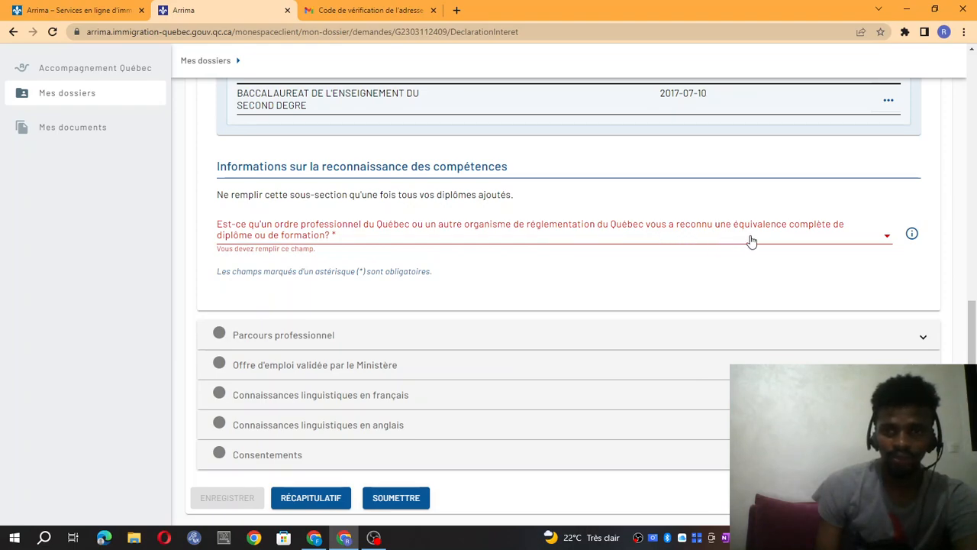
click(333, 245)
click(269, 295)
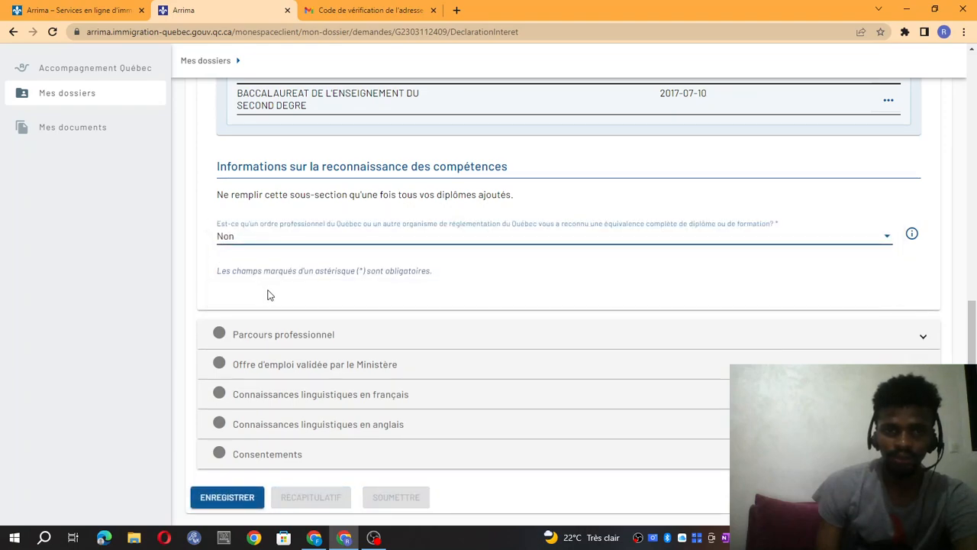
scroll(290, 290, down, 1)
click(215, 436)
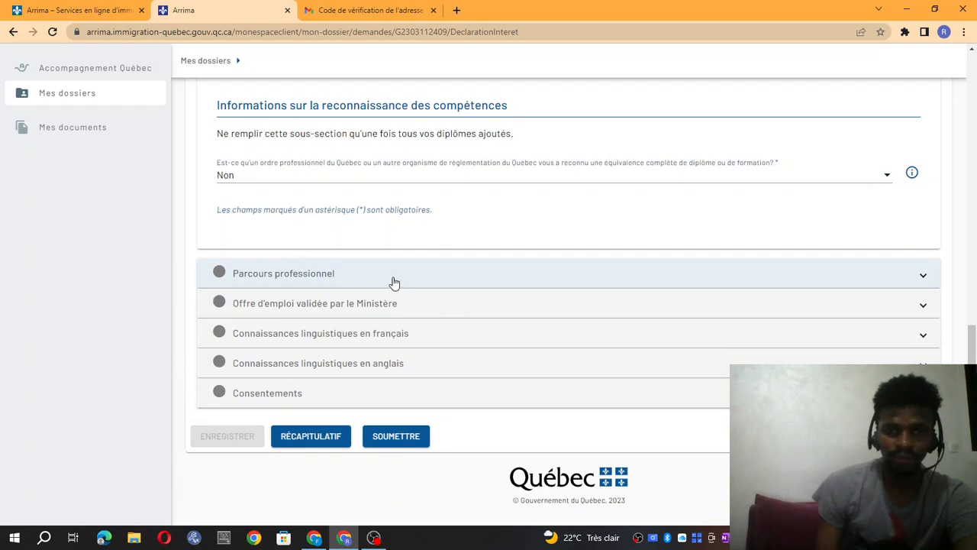
Step: Add a new occupation in Parcours professionnel with start date 2020-10-12
click(316, 274)
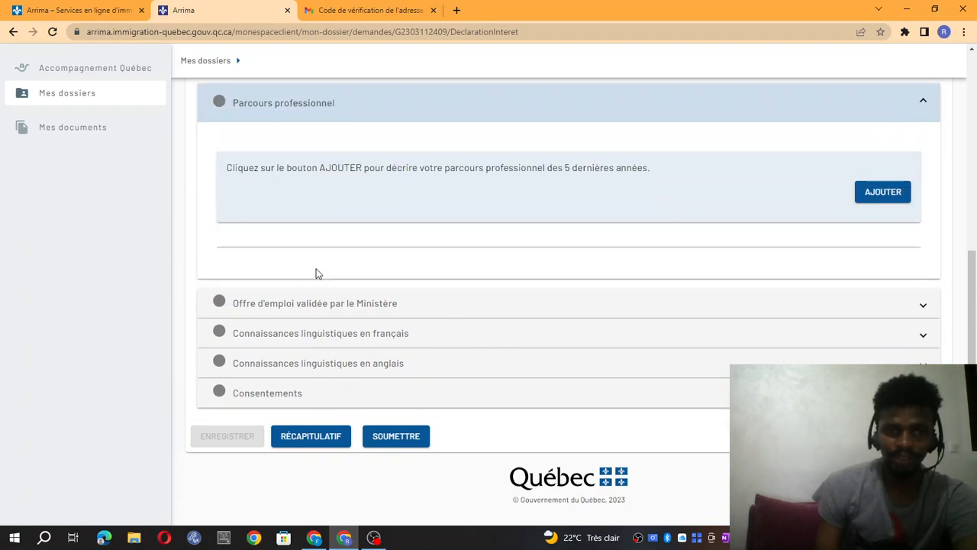
click(870, 194)
click(258, 249)
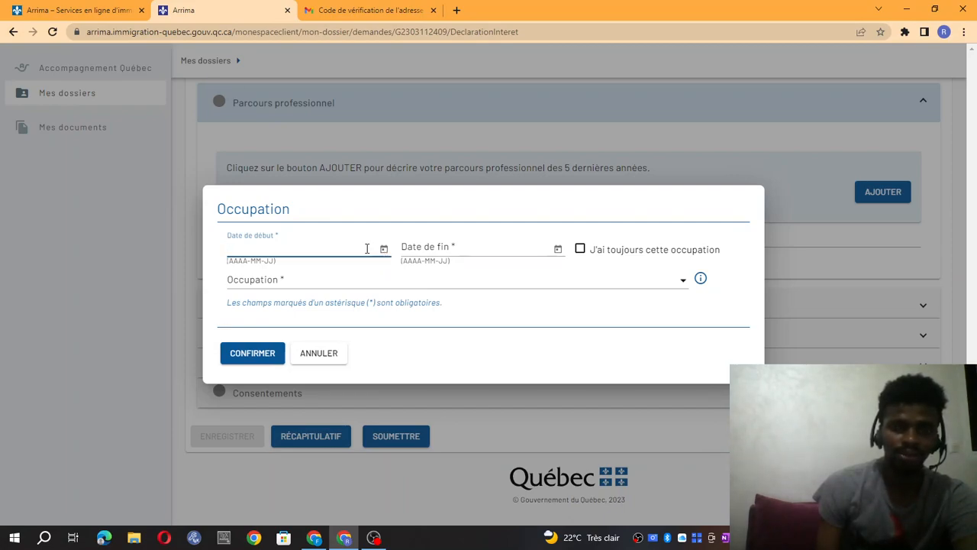
click(340, 244)
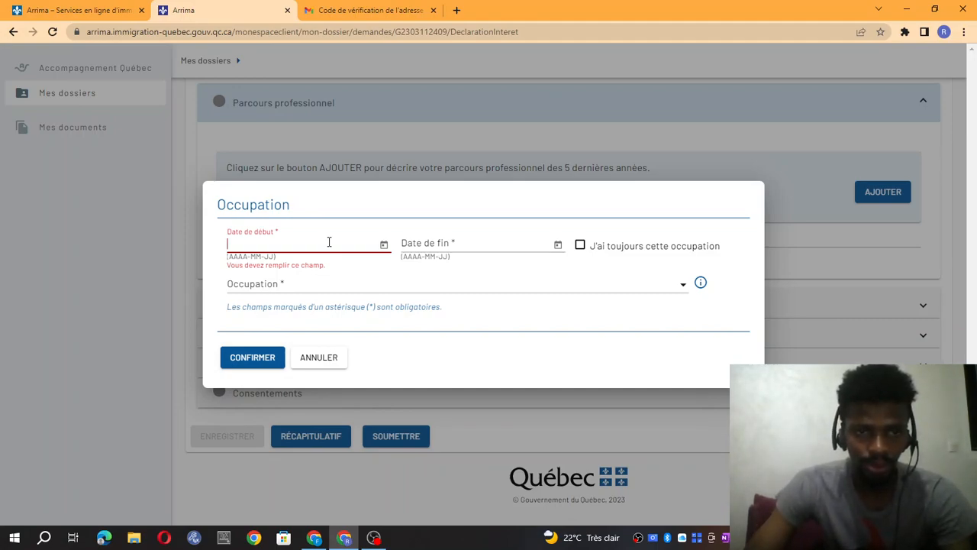
text(20)
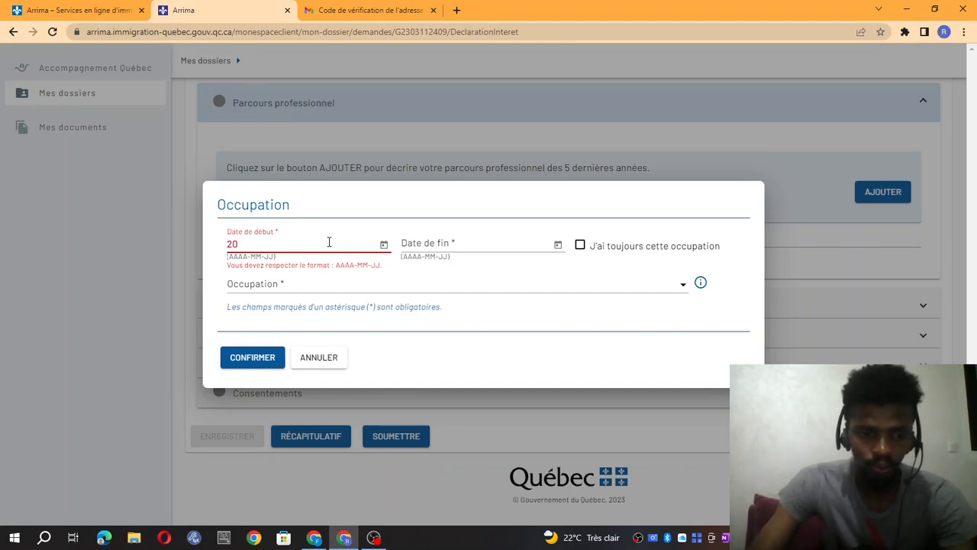
text(1)
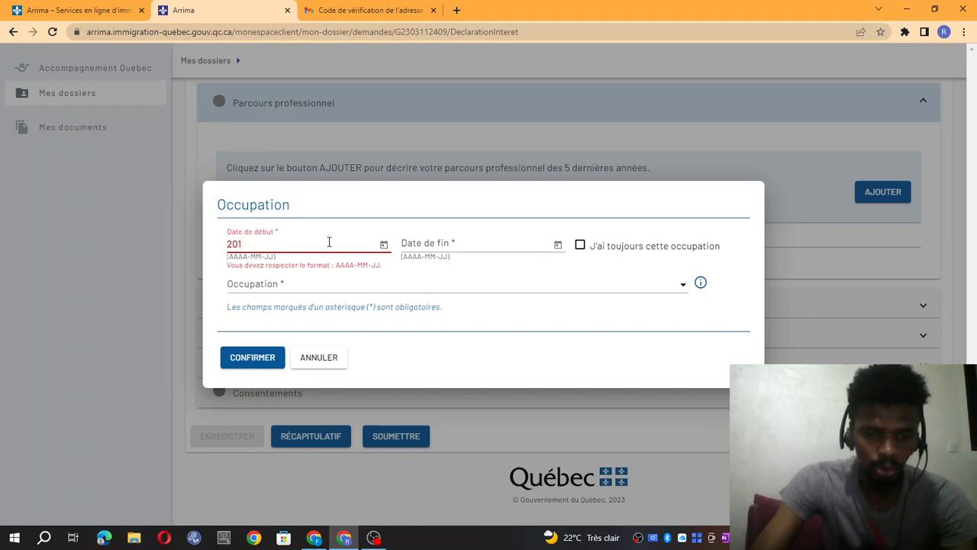
text(7')
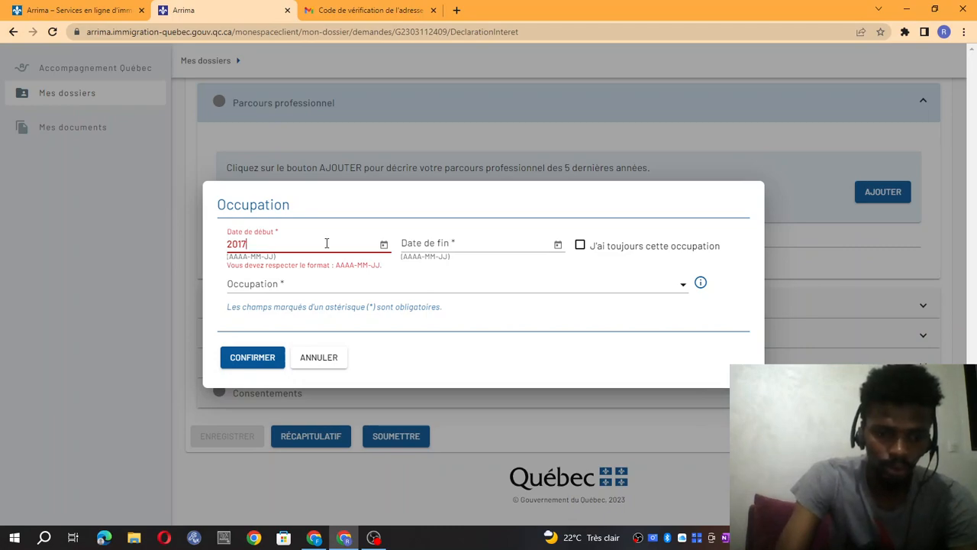
text(6)
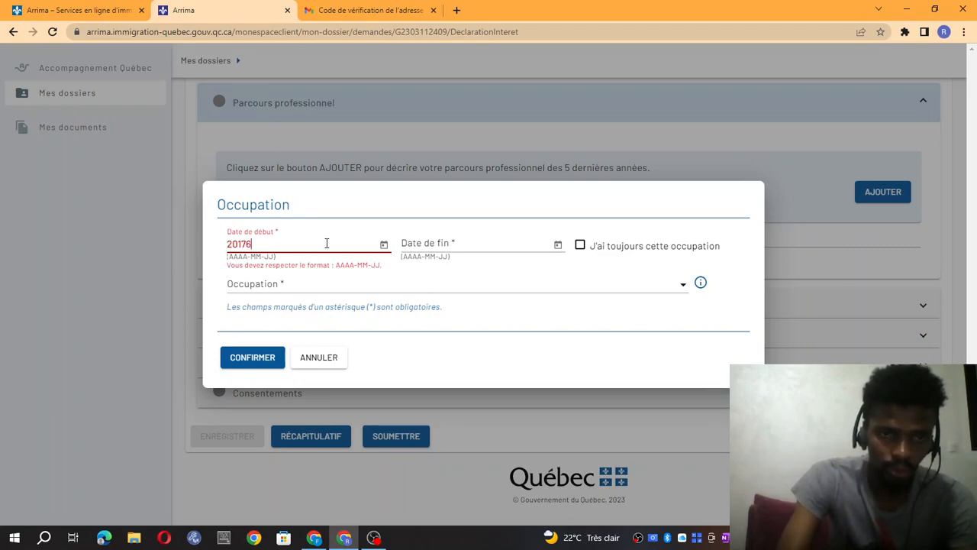
key(BackSpace)
text(-)
key(BackSpace)
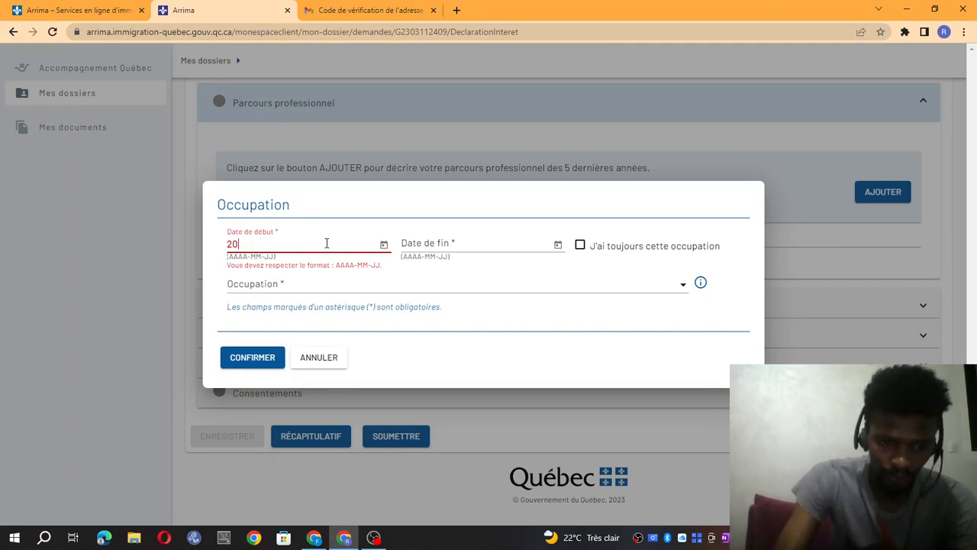
text(20)
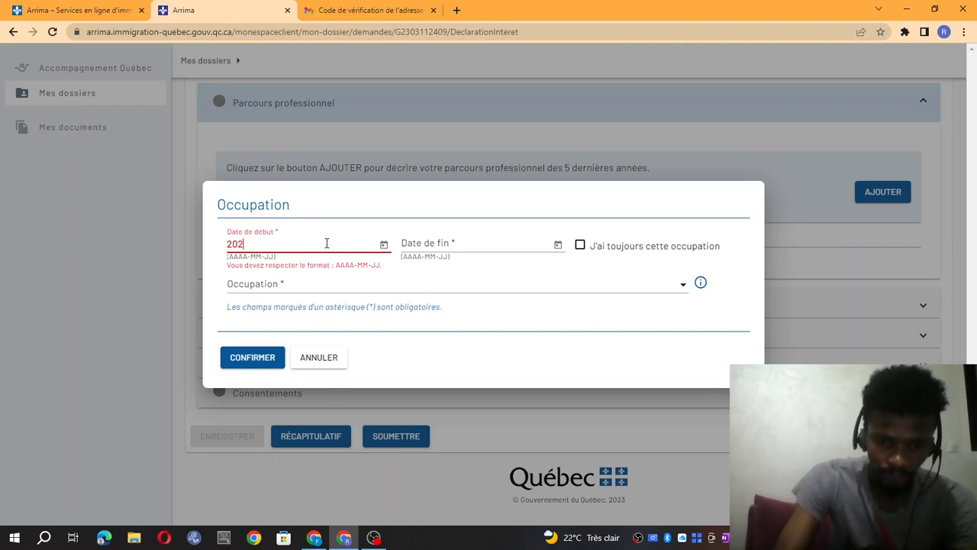
text(6)
key(BackSpace)
text(6)
key(BackSpace)
text(-)
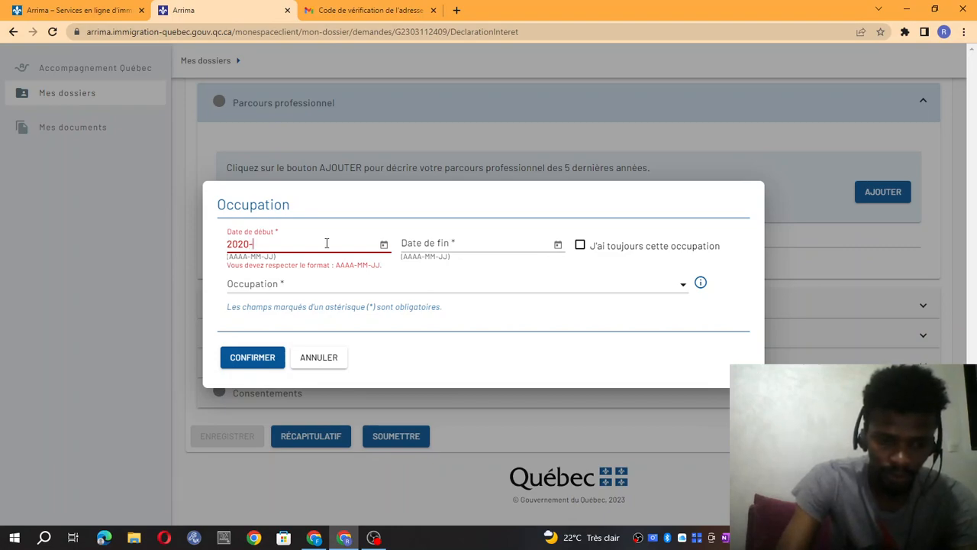
text(10)
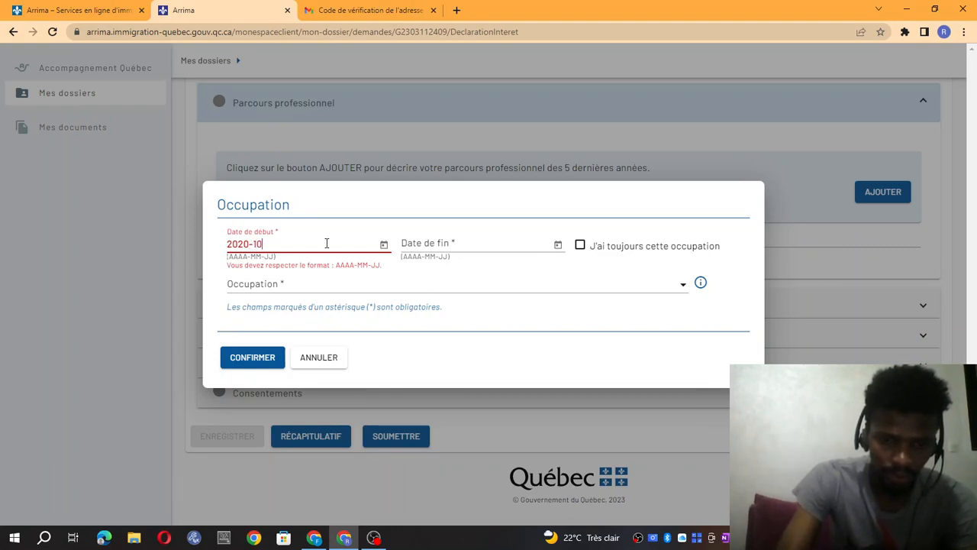
text(-)
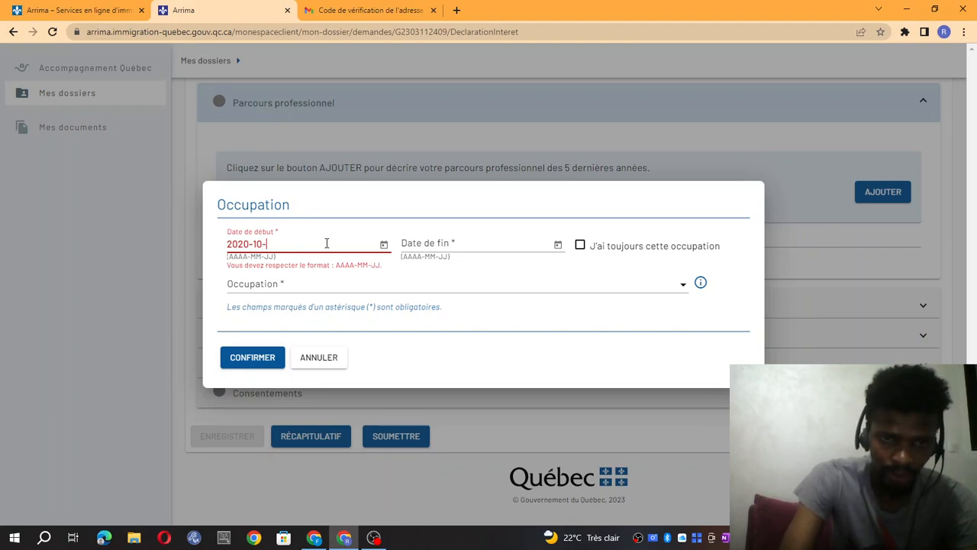
text(12)
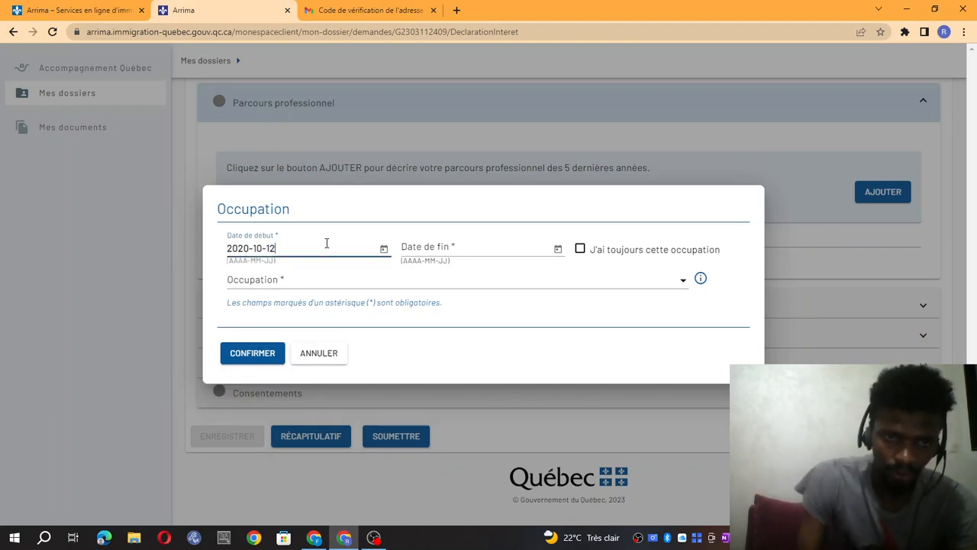
Step: Mark the occupation as ongoing, Travail à temps plein, Emploi salarié
click(443, 248)
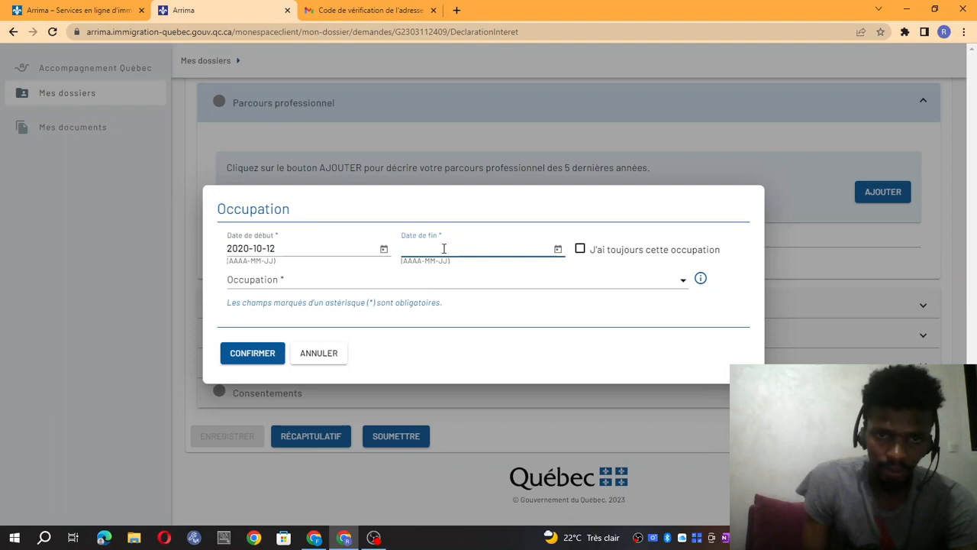
click(582, 249)
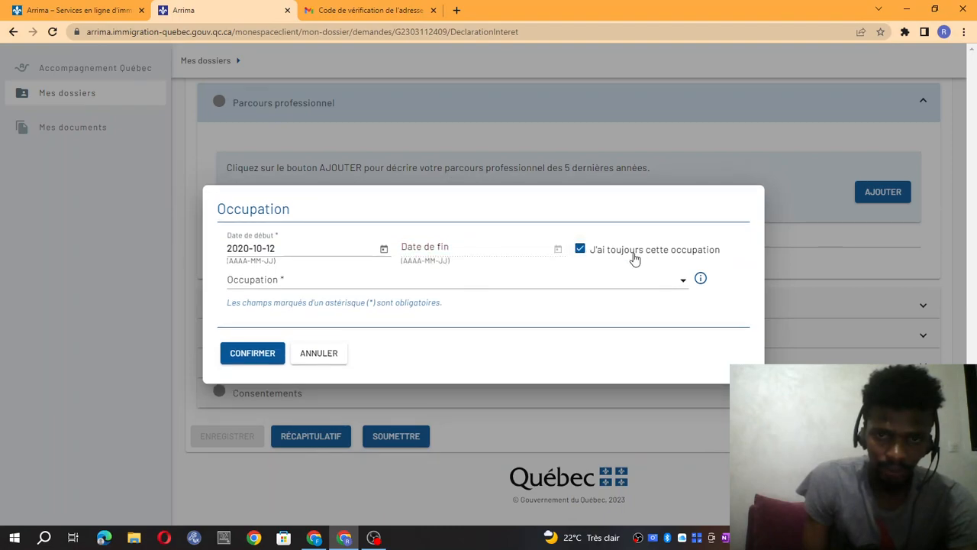
click(256, 280)
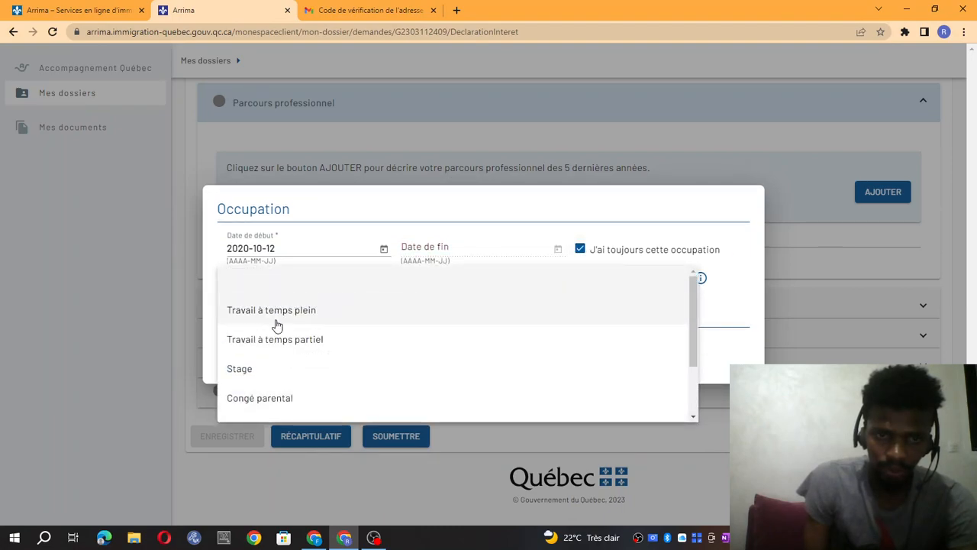
click(305, 314)
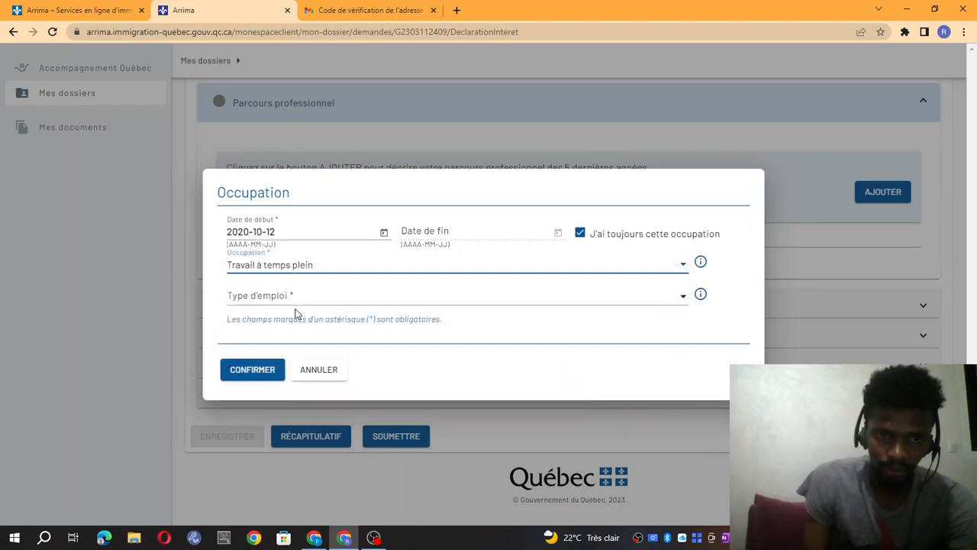
click(256, 303)
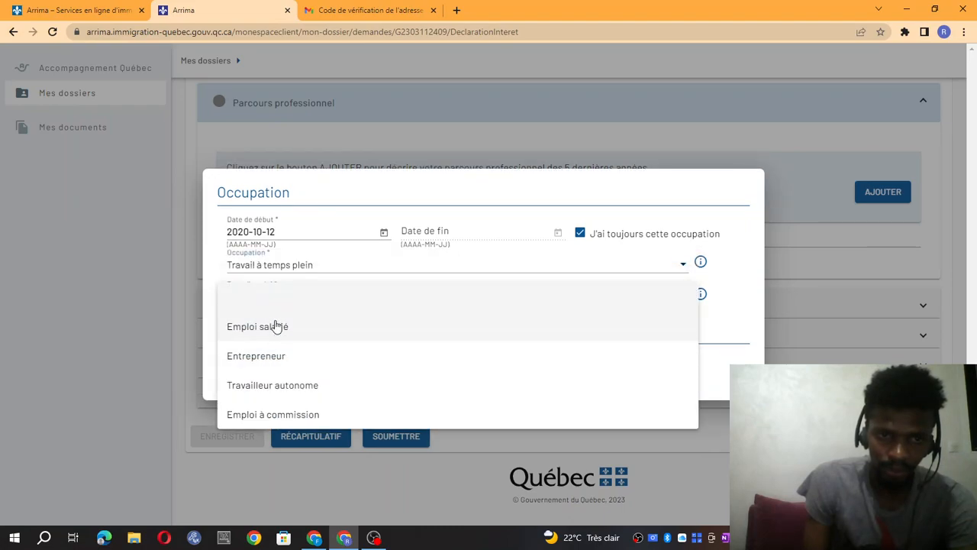
click(280, 329)
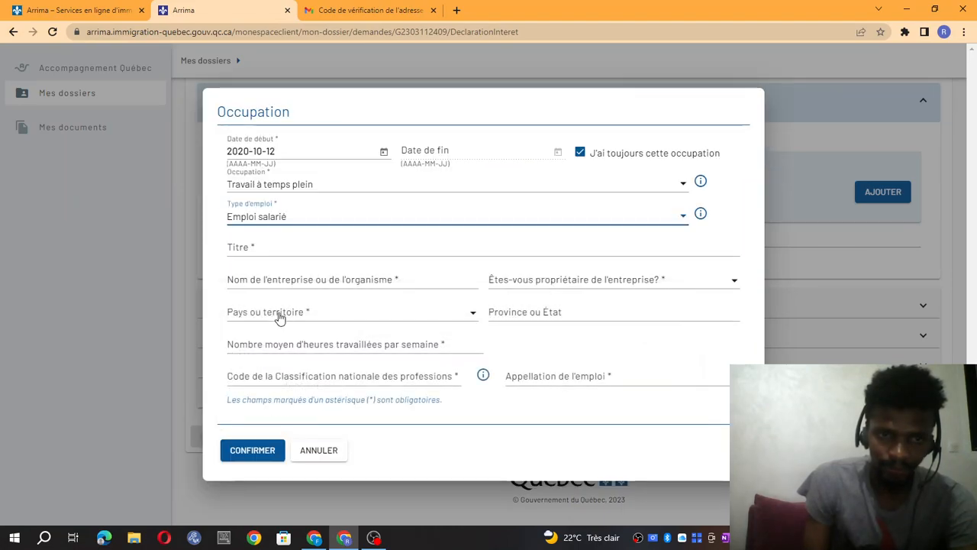
Step: Enter job title INGENIERE and company name SARL
click(278, 279)
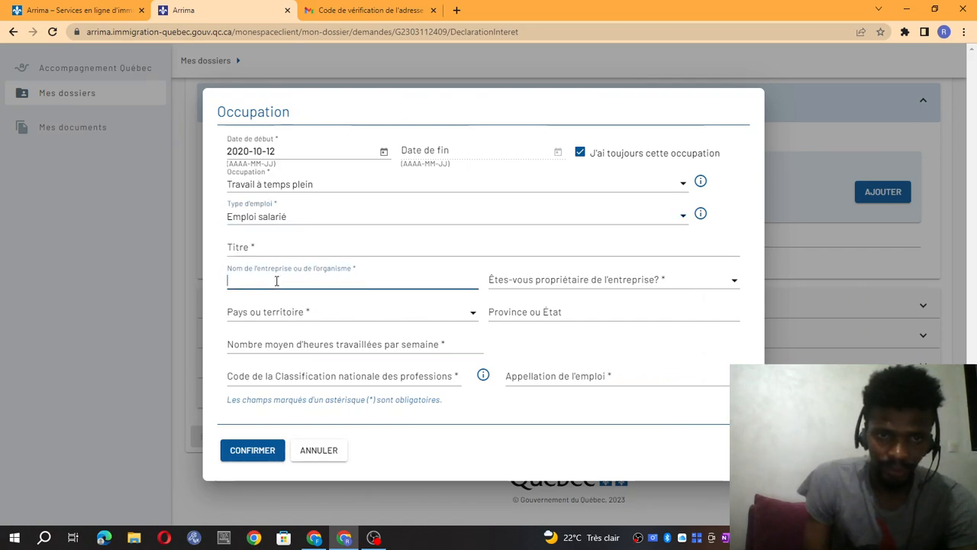
click(247, 246)
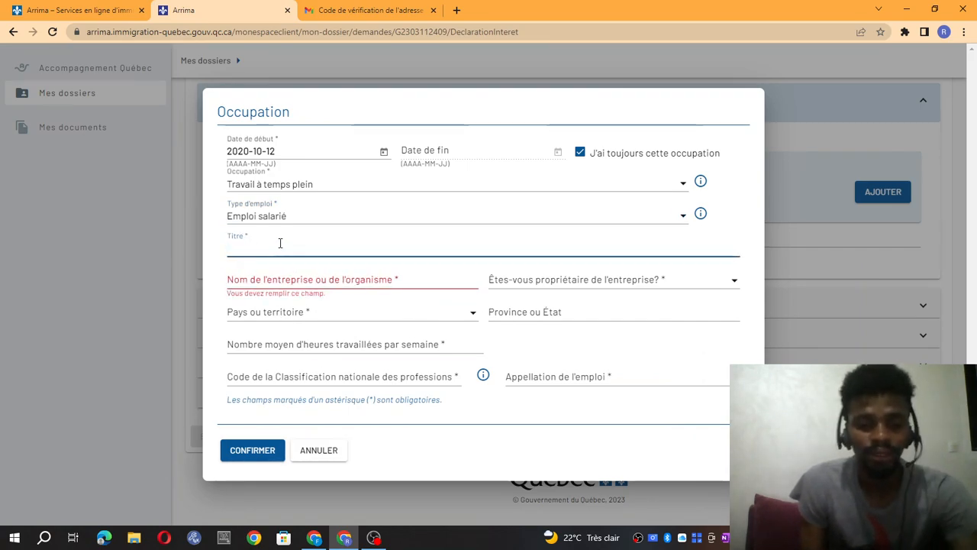
text(IN)
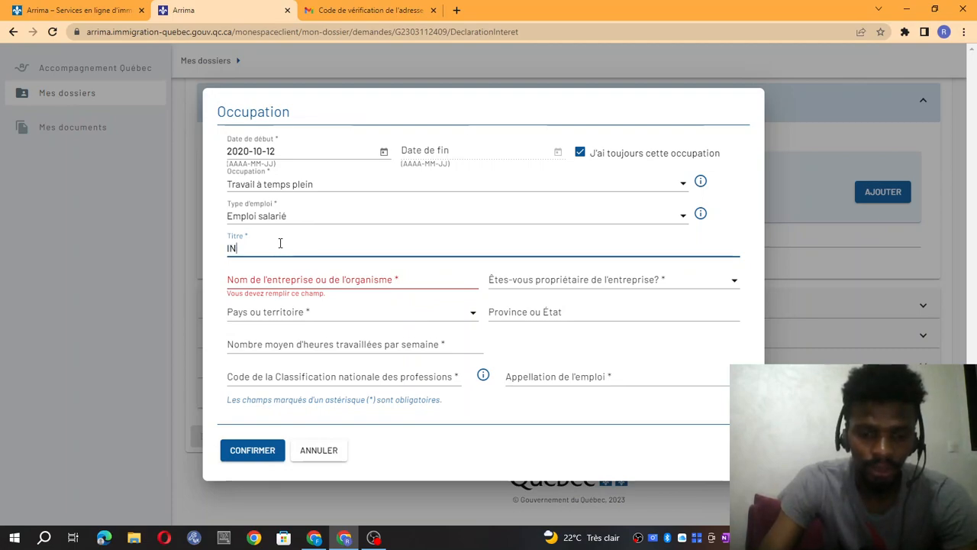
text(GENIERE)
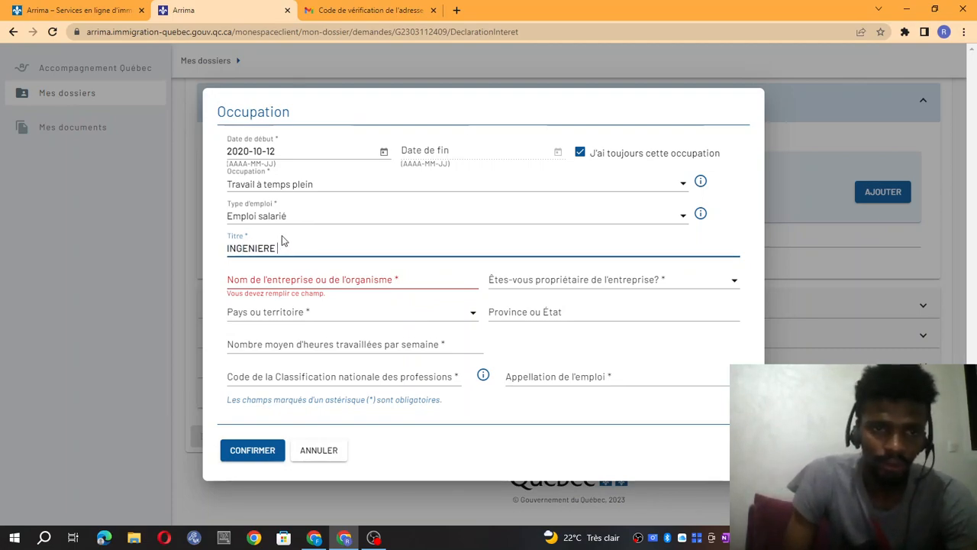
click(280, 281)
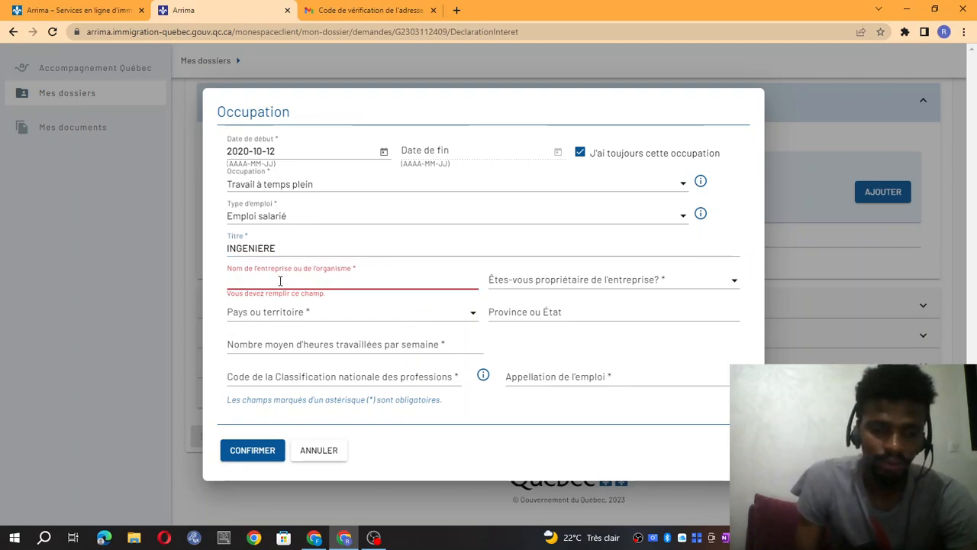
text(S)
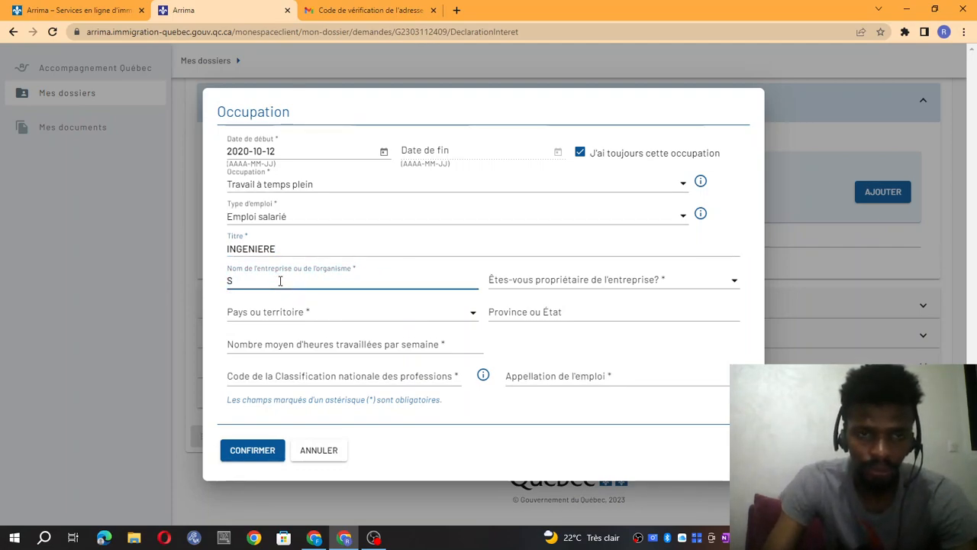
text(EC)
key(BackSpace)
key(BackSpace)
key(BackSpace)
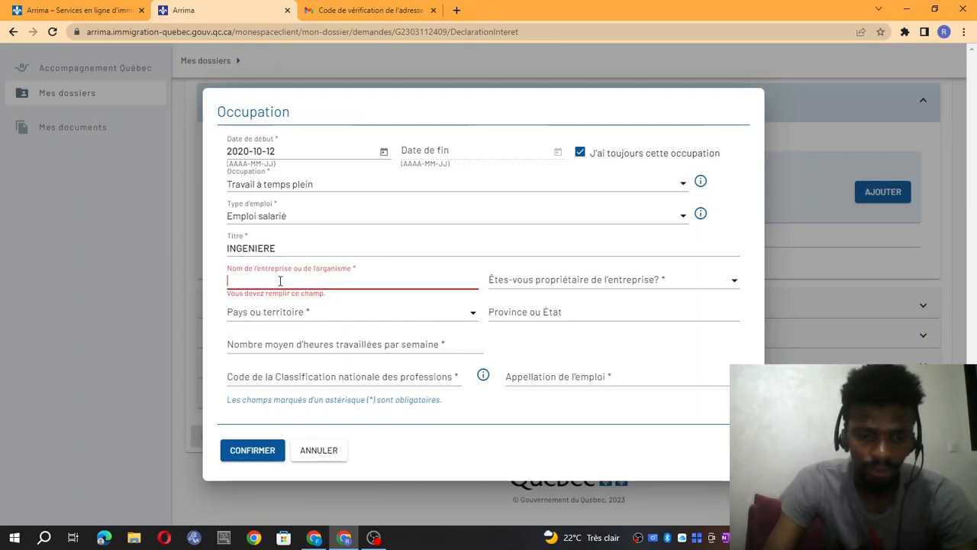
text(S)
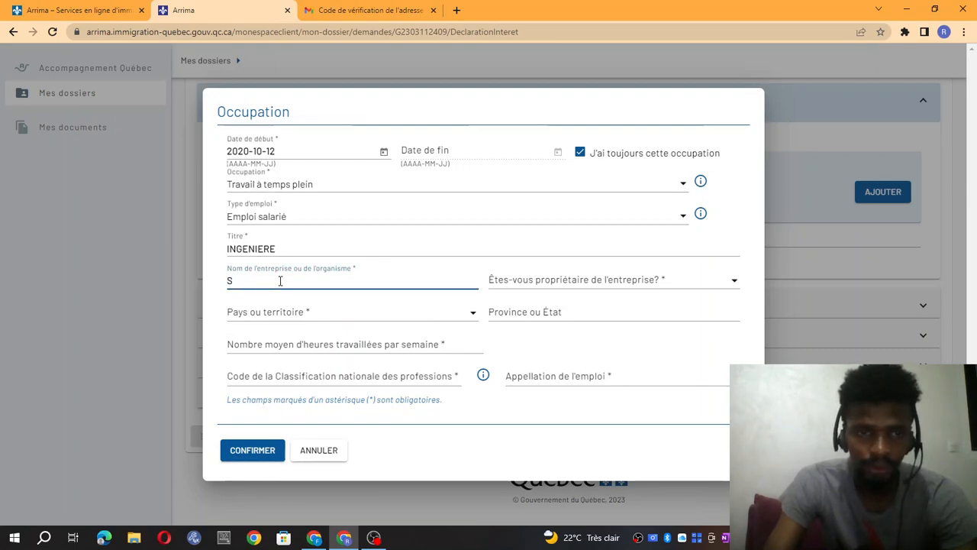
text(A)
key(BackSpace)
key(BackSpace)
text(S)
key(BackSpace)
text(SAR)
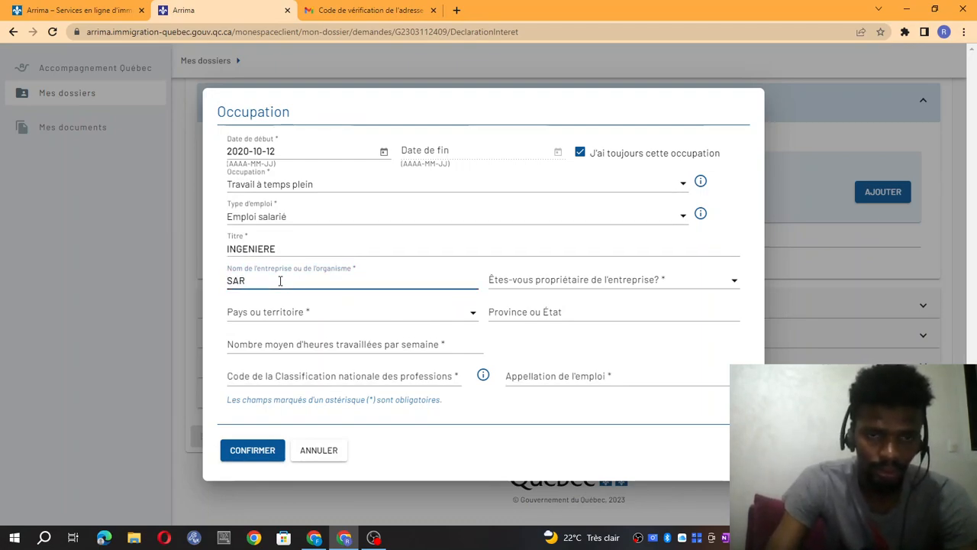
text(R)
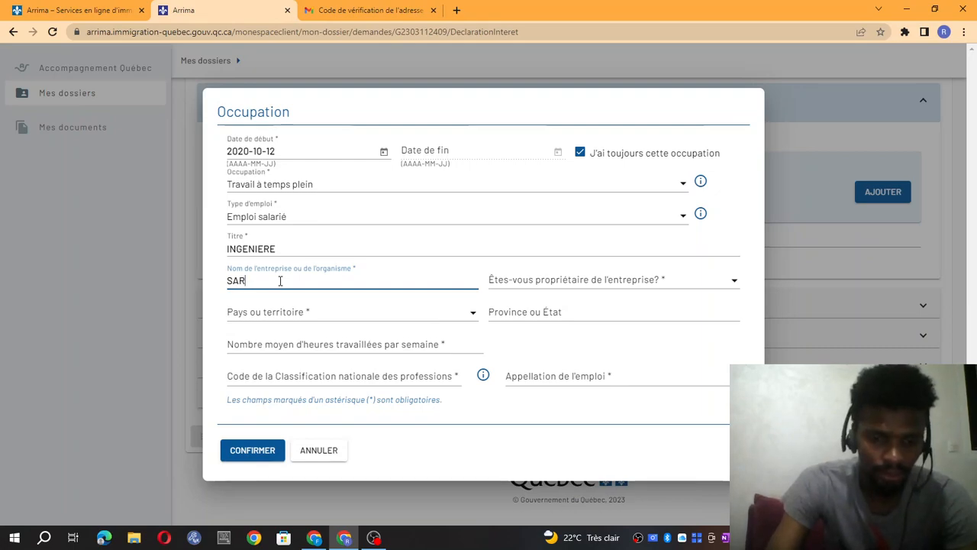
text(L)
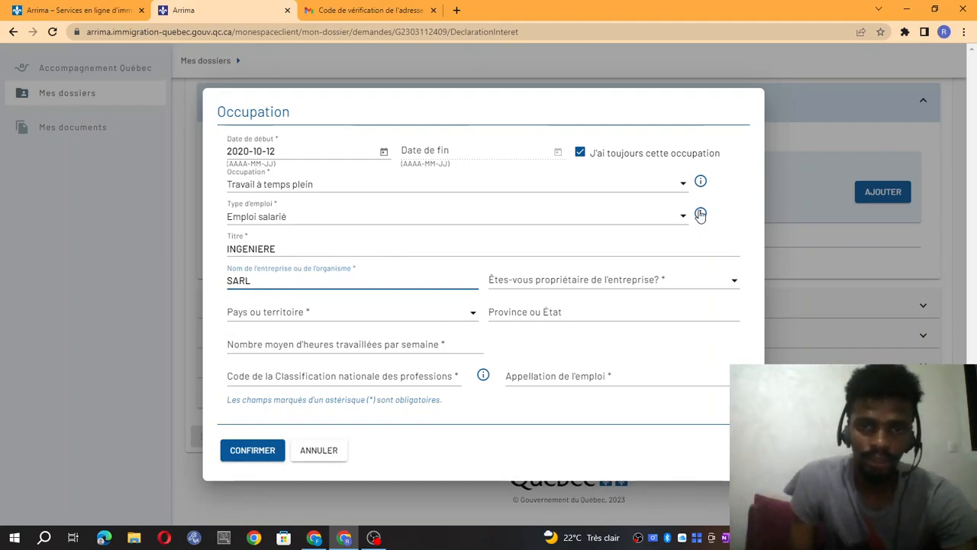
Step: Answer that you don't own the company, set country to Sénégal and weekly hours to 42
click(595, 281)
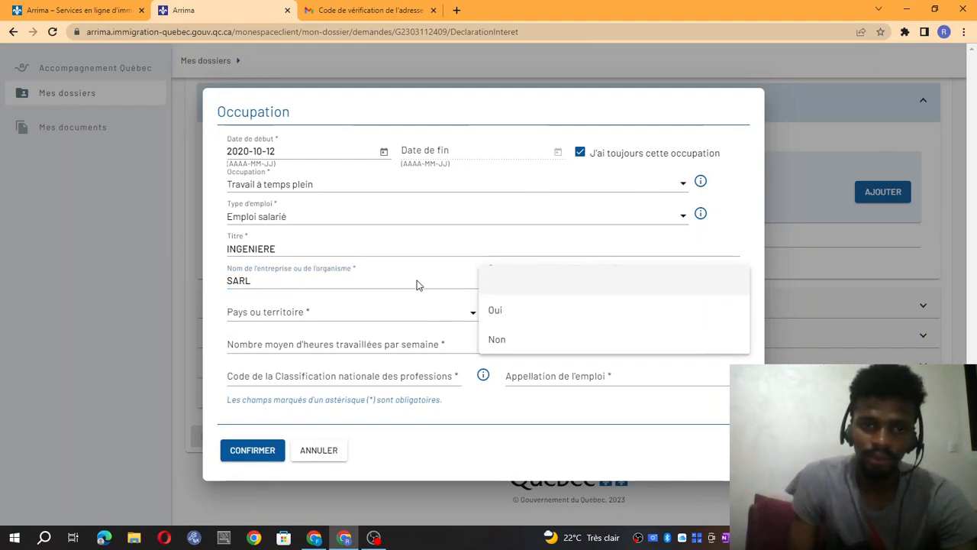
click(522, 338)
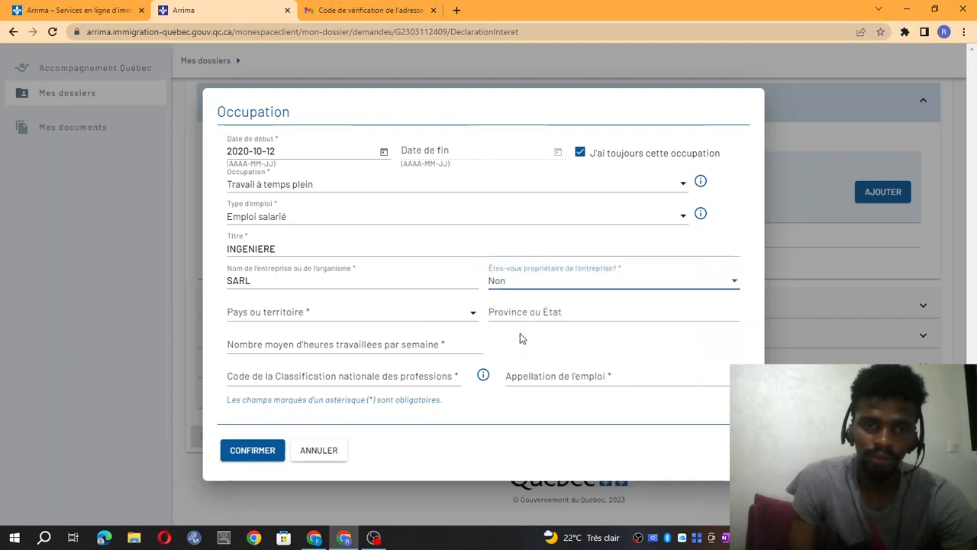
click(276, 319)
scroll(267, 378, down, 20)
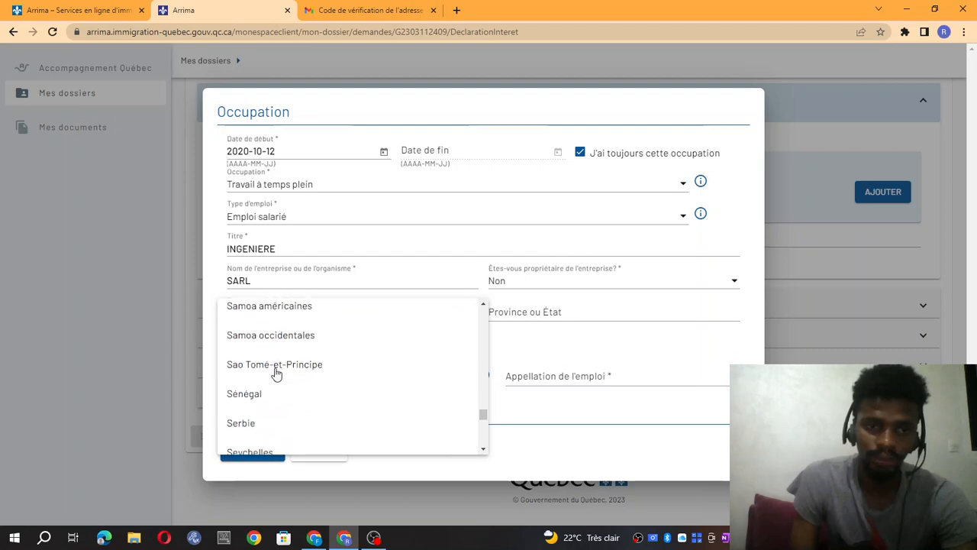
click(274, 394)
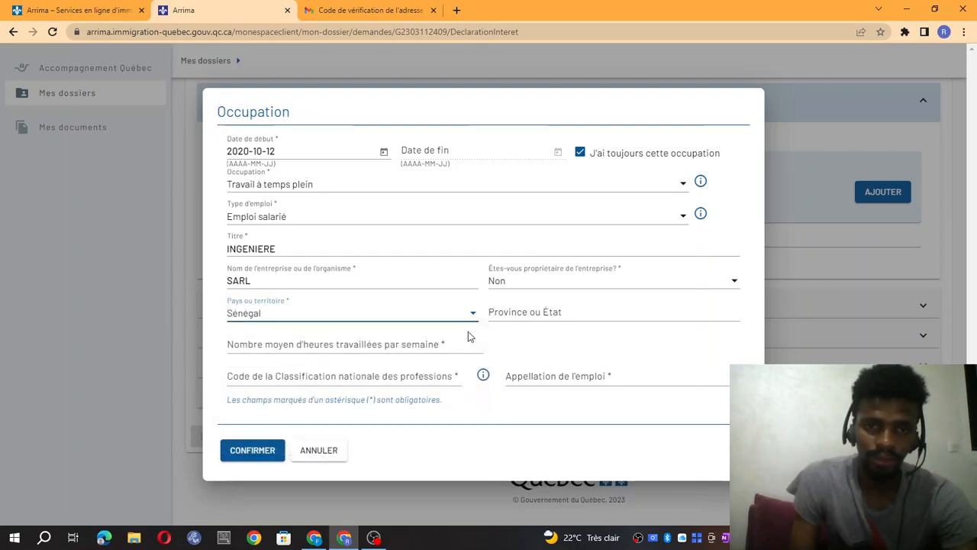
click(265, 345)
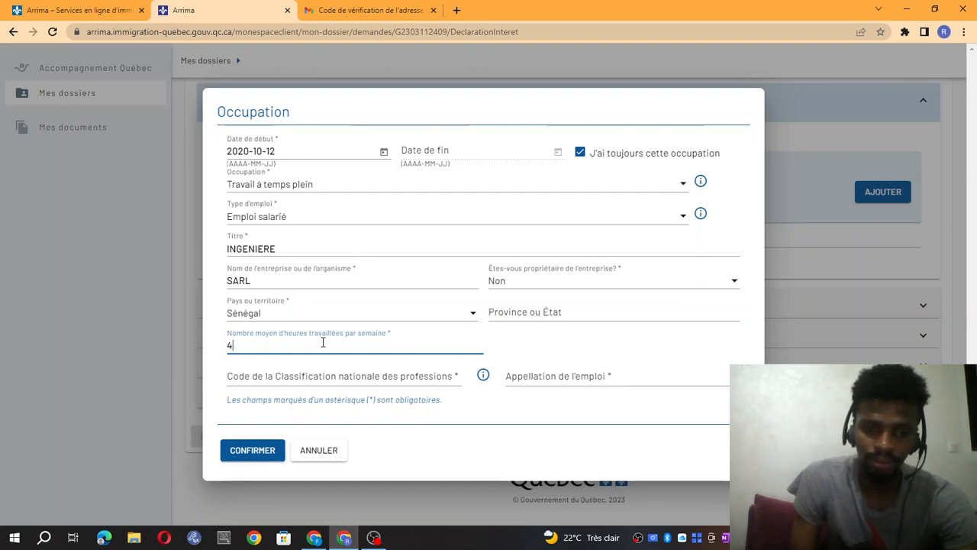
click(521, 355)
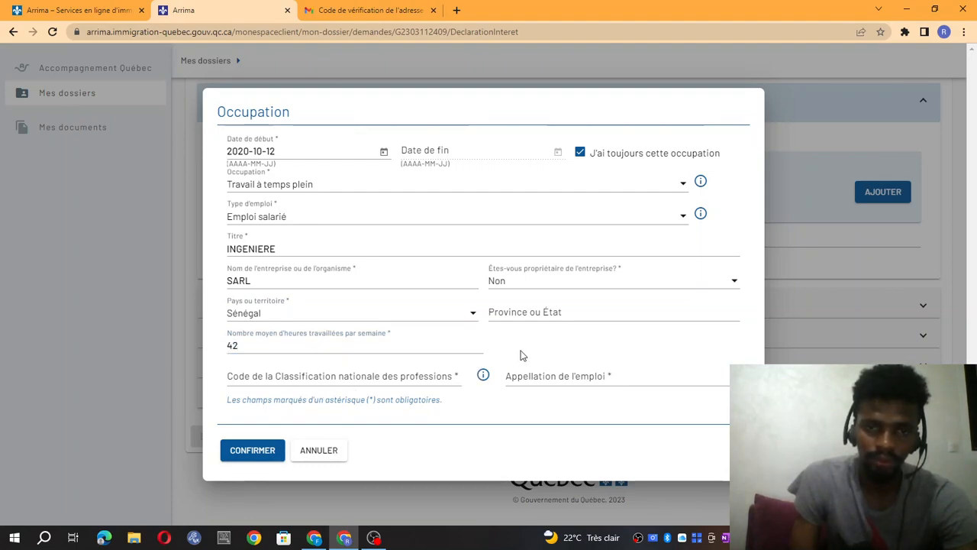
Step: Change the job title to INFORMATIQUE and the company name to GLOBAL INFORMATIQUE
click(286, 248)
key(BackSpace)
key(BackSpace)
key(BackSpace)
key(BackSpace)
key(BackSpace)
key(BackSpace)
key(BackSpace)
key(BackSpace)
key(BackSpace)
text(INF)
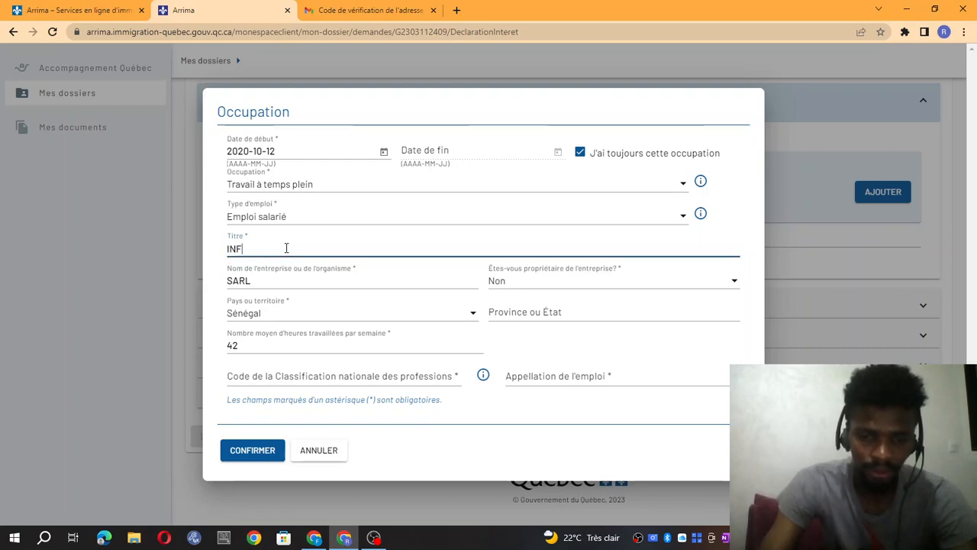
text(ORMATIOU)
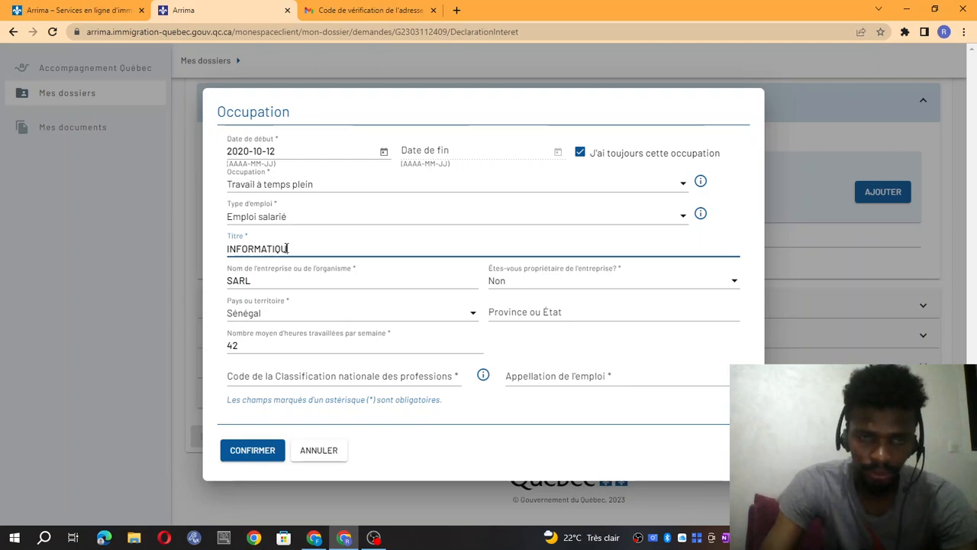
text(E)
click(266, 286)
key(BackSpace)
key(BackSpace)
key(BackSpace)
key(BackSpace)
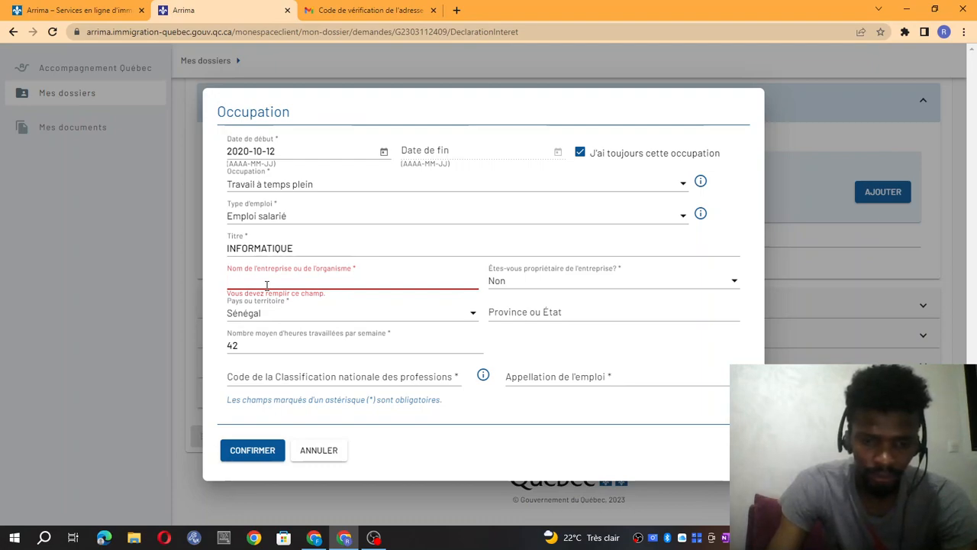
text(G)
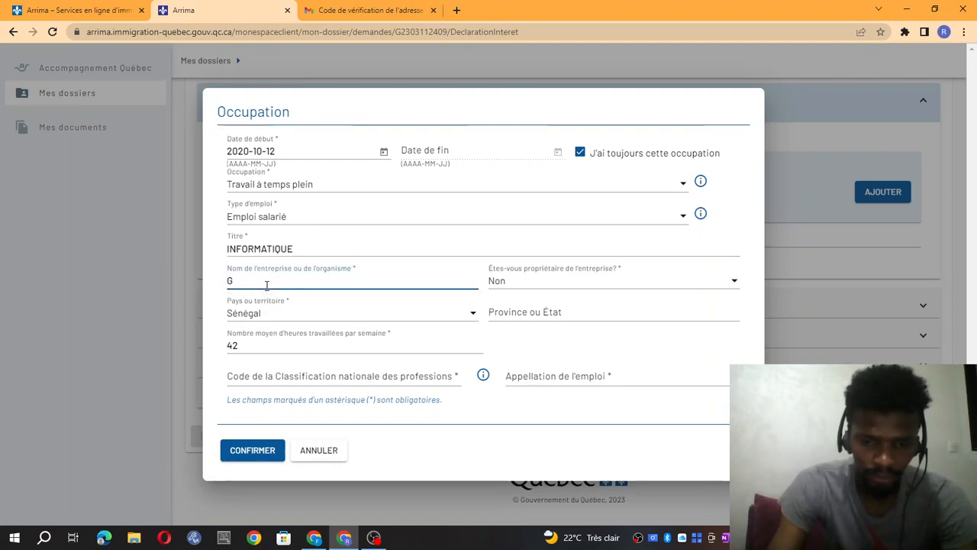
text(LOBAL )
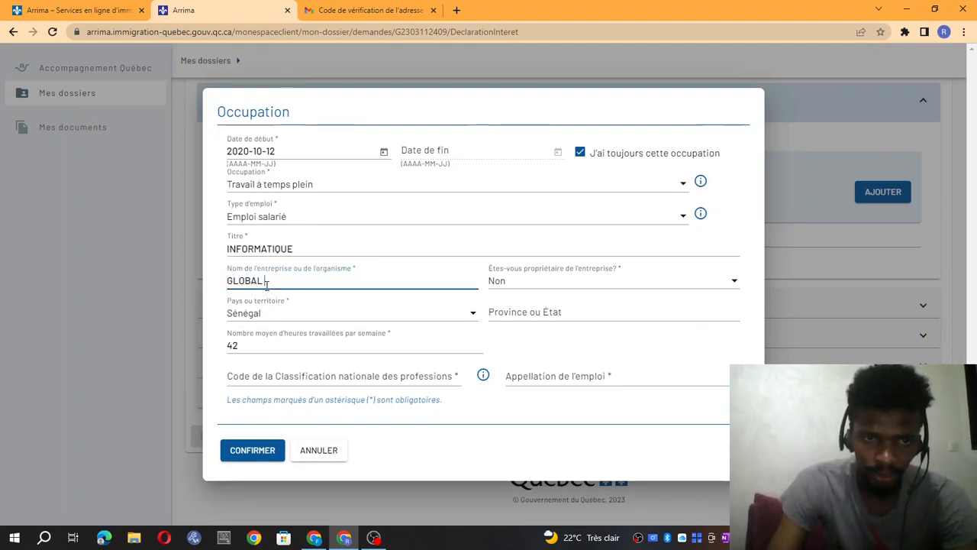
text(INFOR)
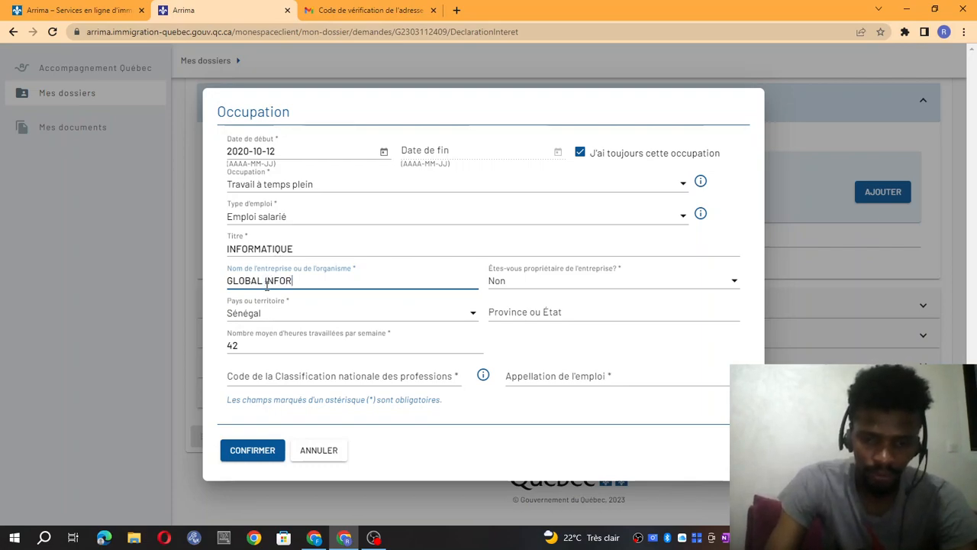
text(MATIQU)
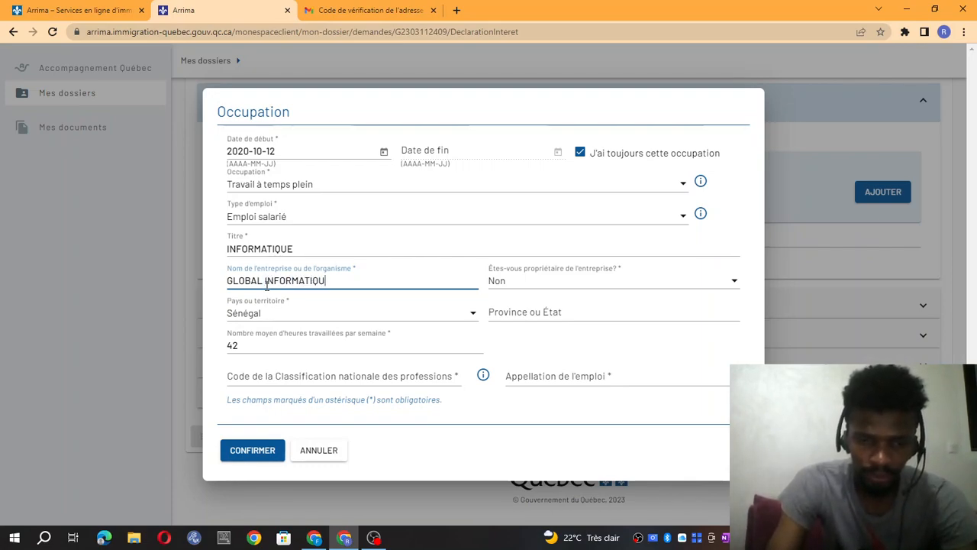
text(E)
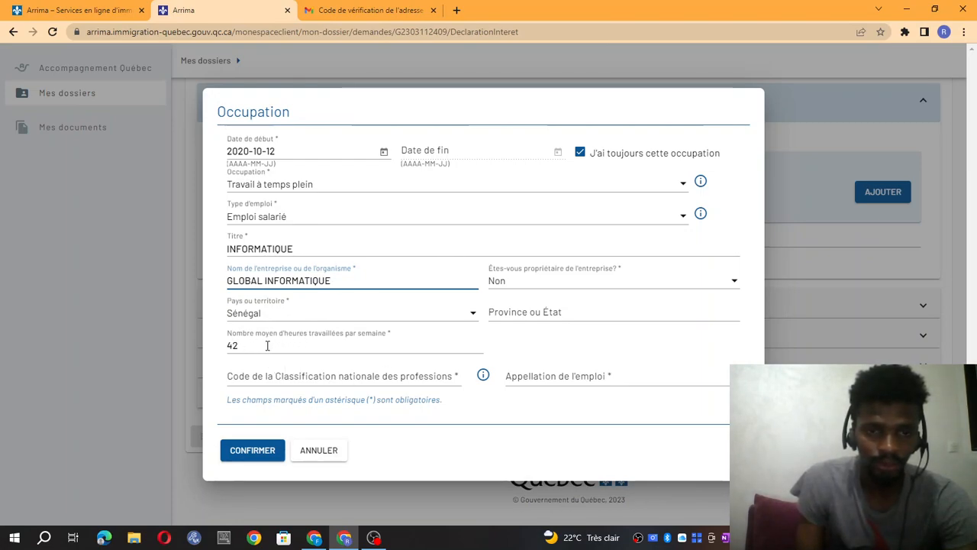
Step: Open the information note beside the empty CNP code field
click(389, 377)
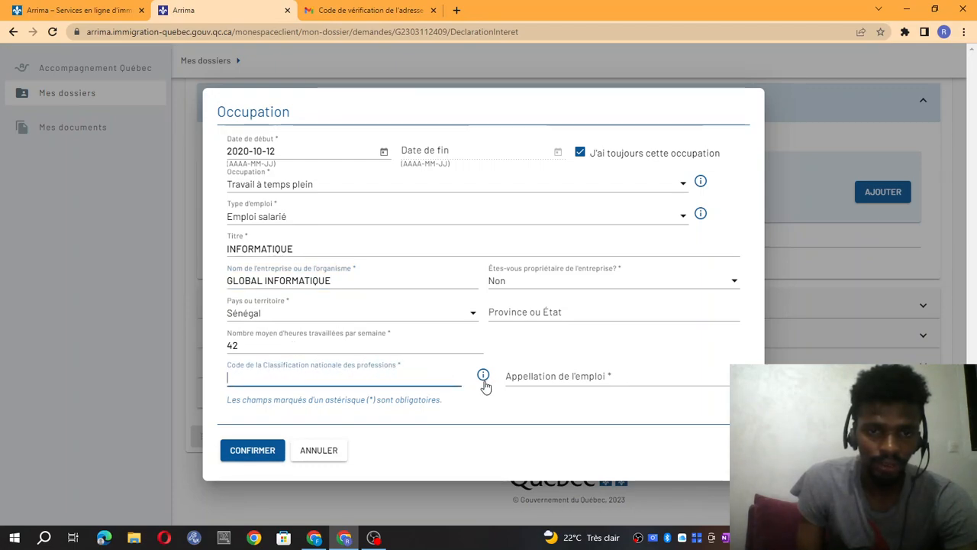
click(548, 374)
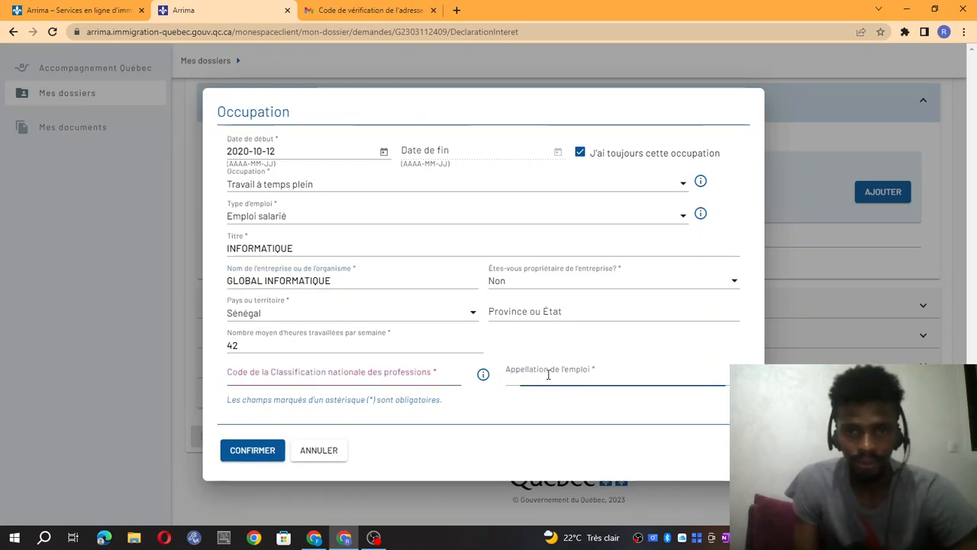
click(424, 378)
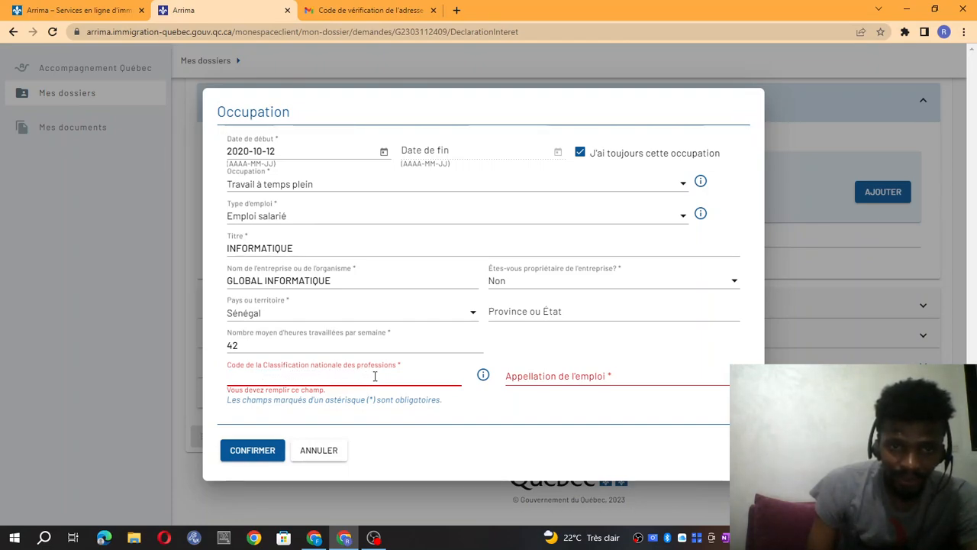
click(483, 377)
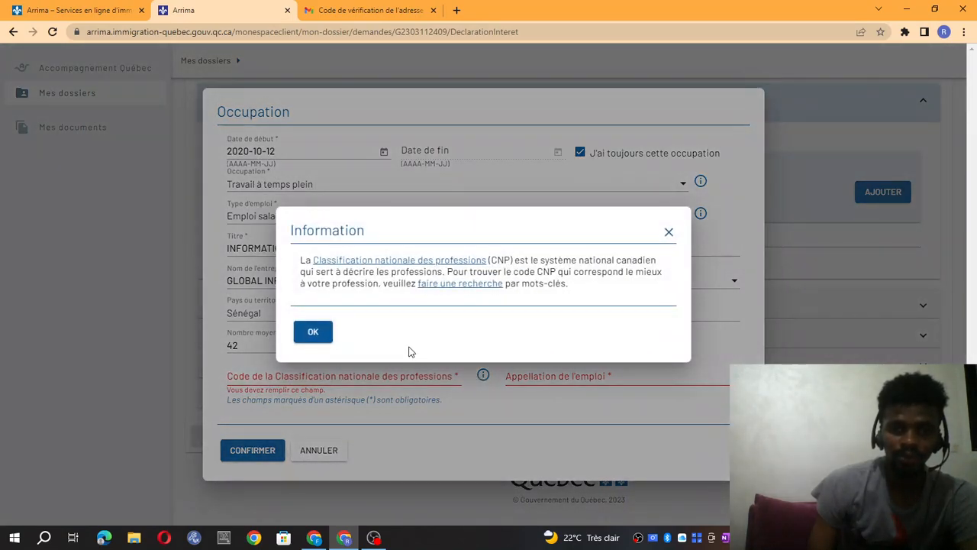
click(668, 233)
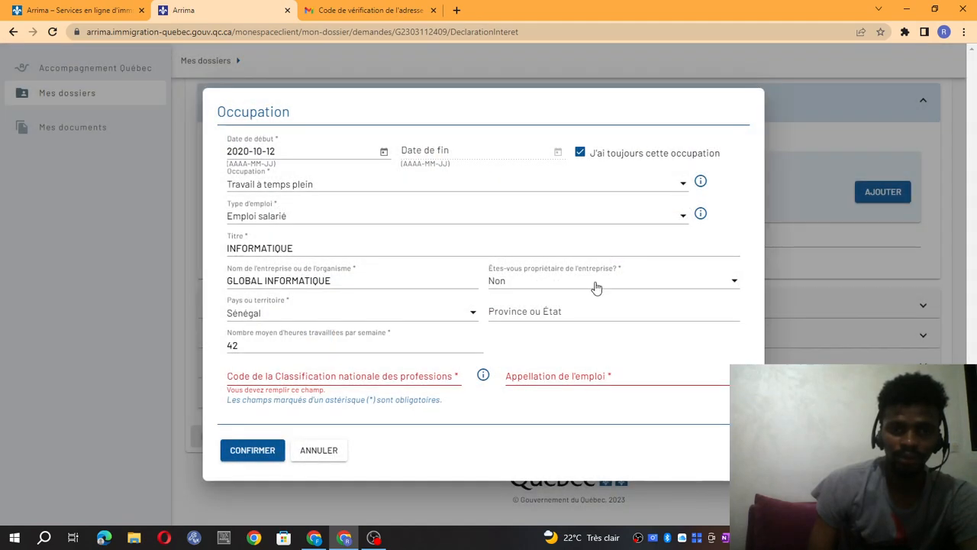
click(472, 379)
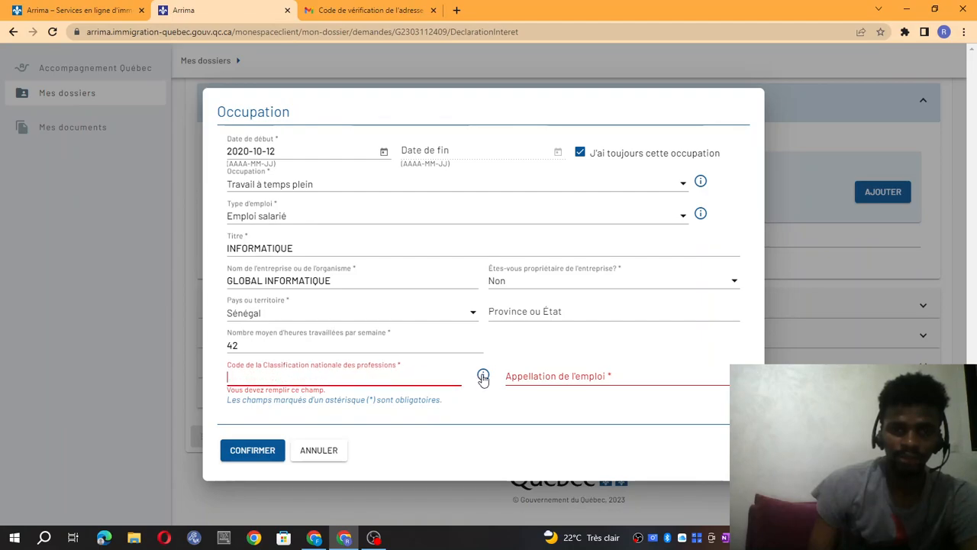
click(483, 377)
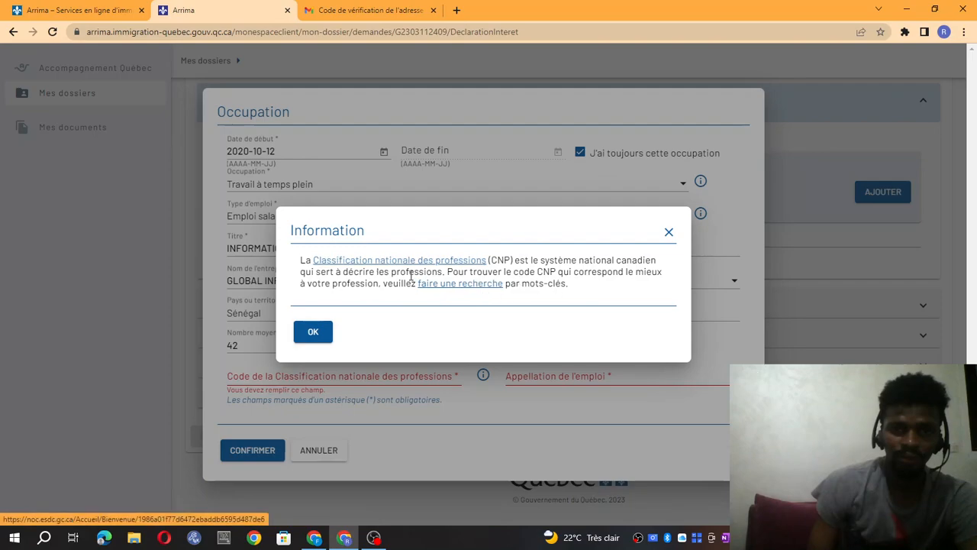
Step: Open the keyword search page and Canada.ca classification site in new tabs, then close the note
click(457, 284)
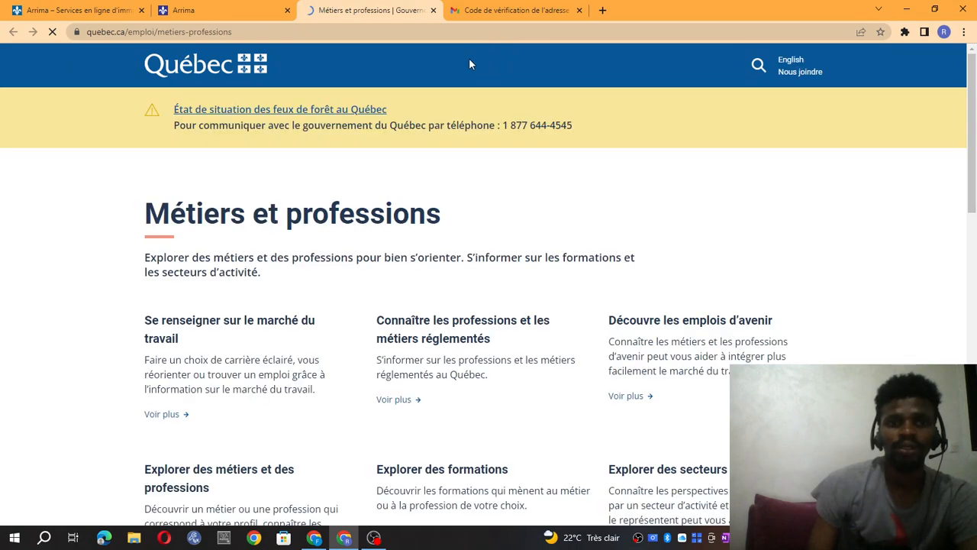
click(235, 6)
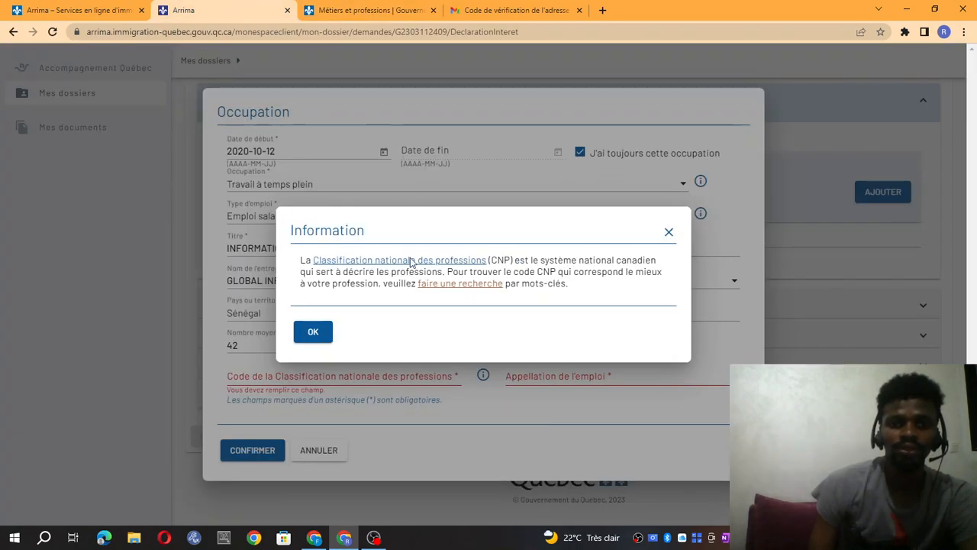
click(348, 262)
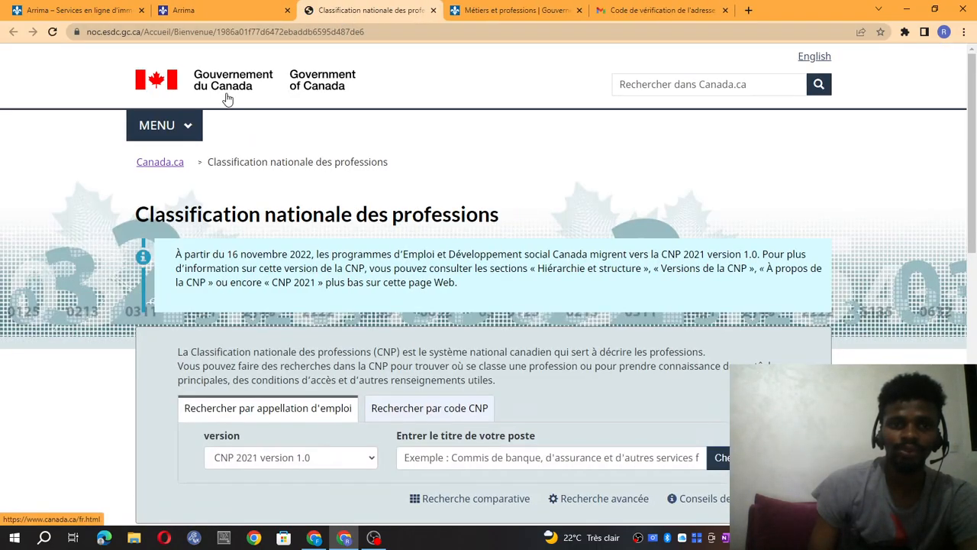
scroll(428, 264, down, 3)
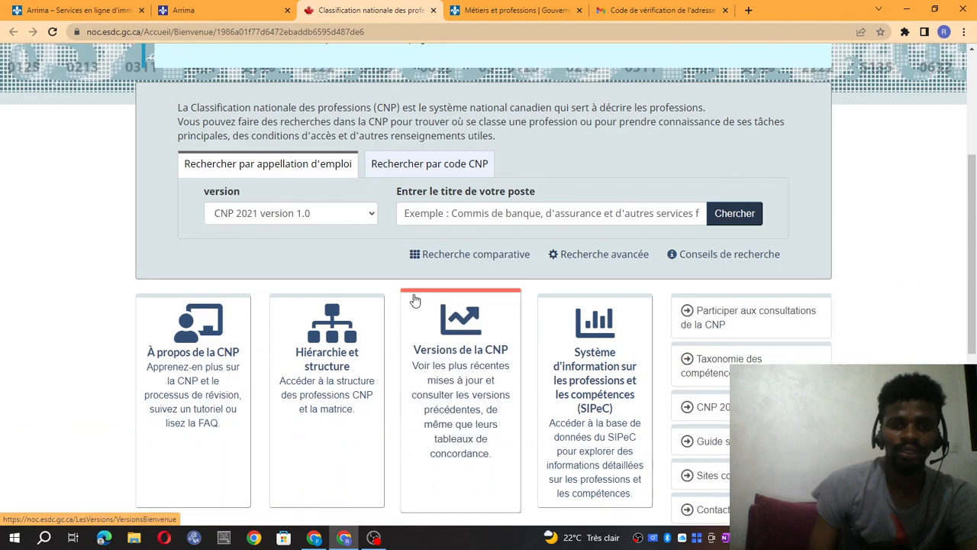
scroll(419, 306, up, 3)
click(183, 10)
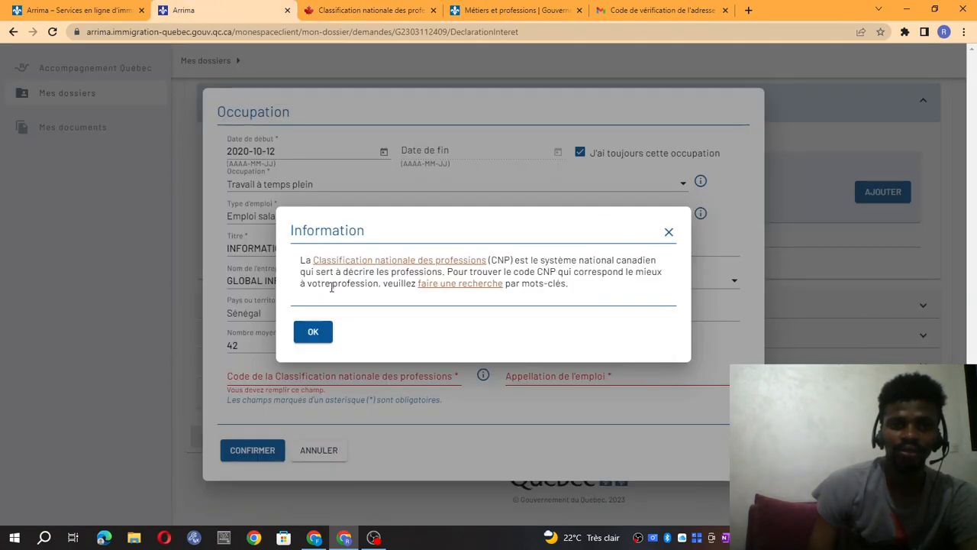
click(669, 234)
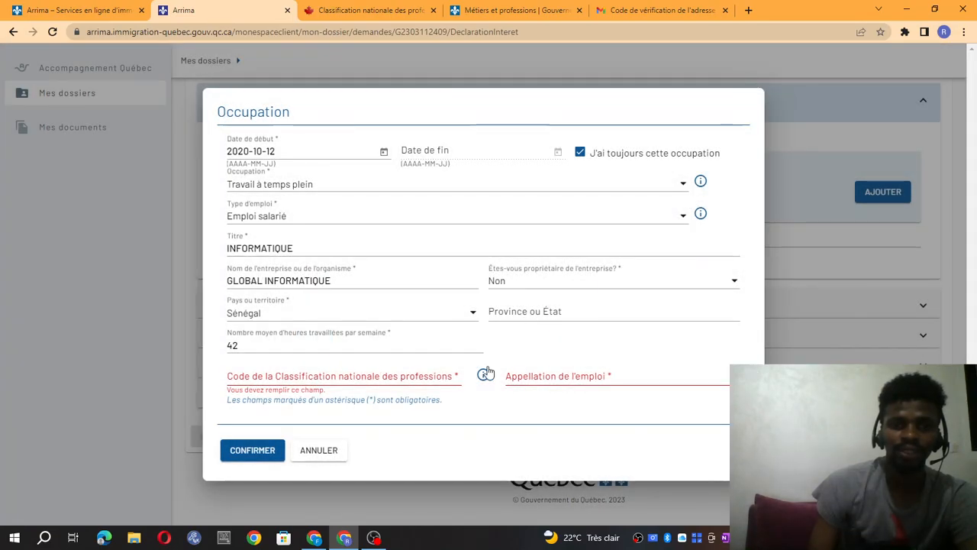
click(415, 379)
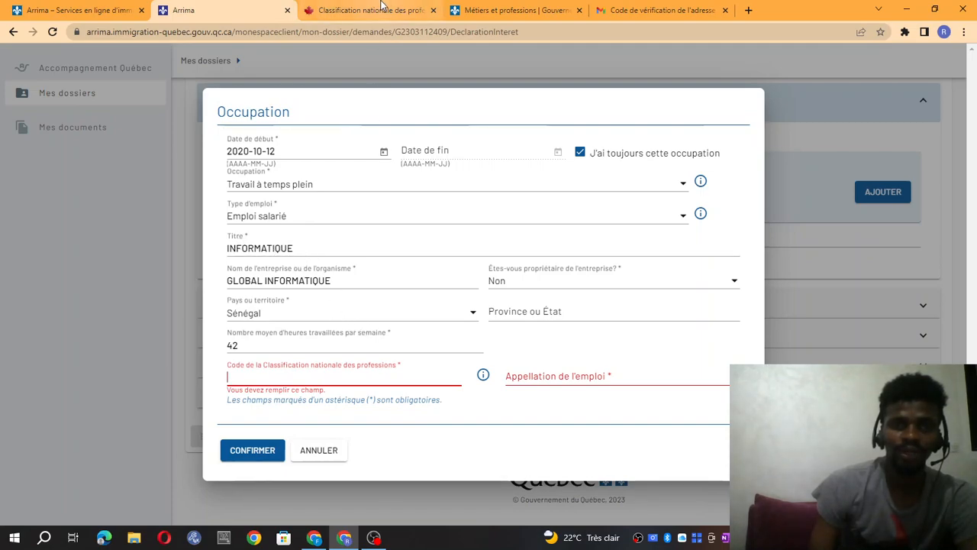
Step: Search Canada.ca CNP for job title INFORMATICIEN and view the two results, 21110 and 21311
click(382, 9)
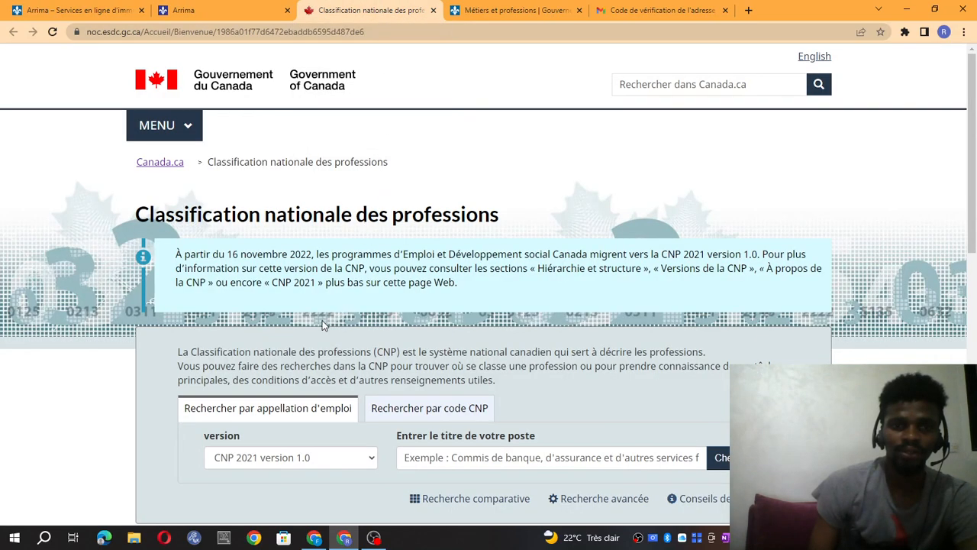
scroll(370, 374, down, 2)
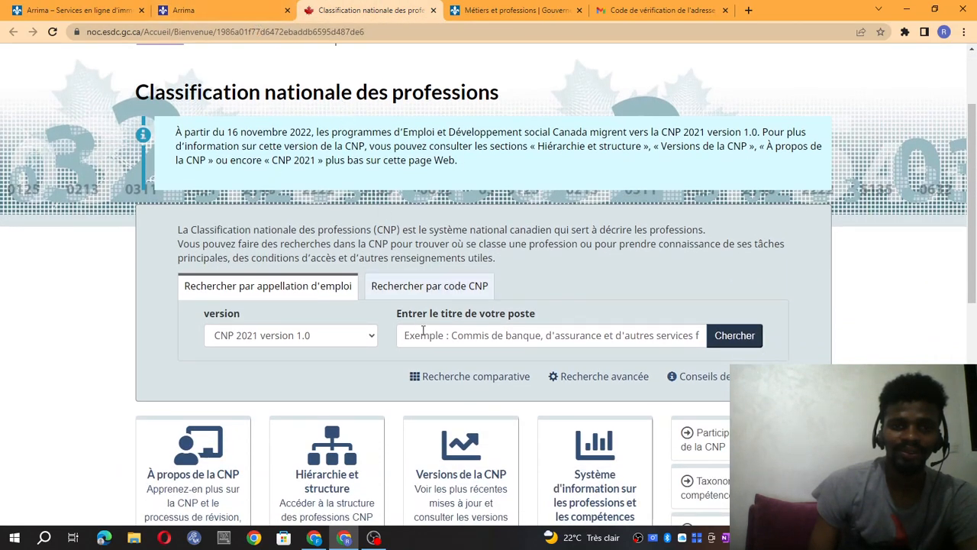
scroll(233, 226, down, 2)
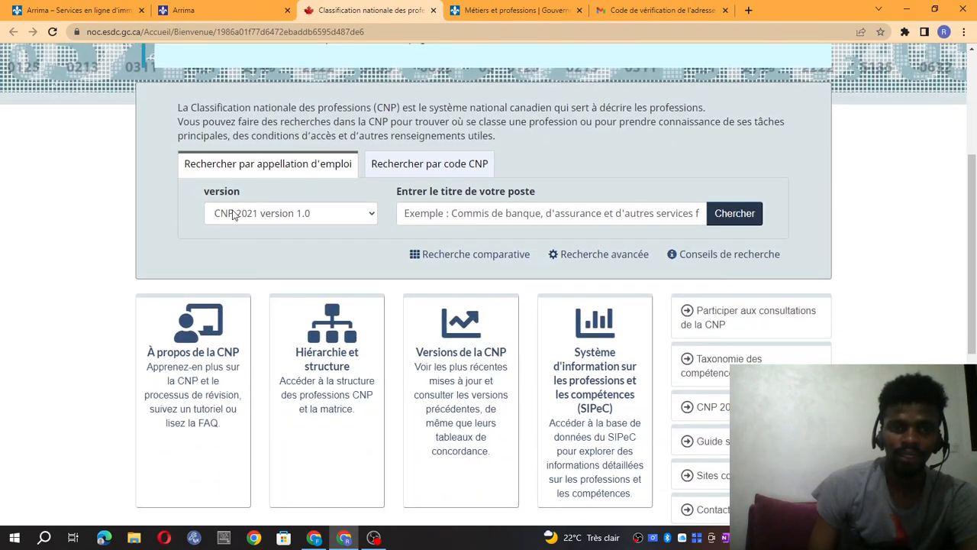
click(438, 214)
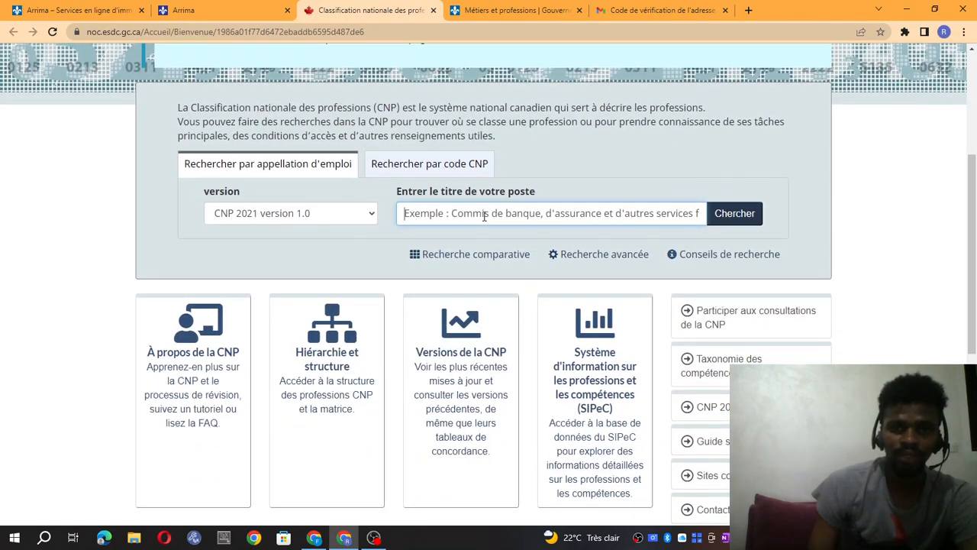
text(IN)
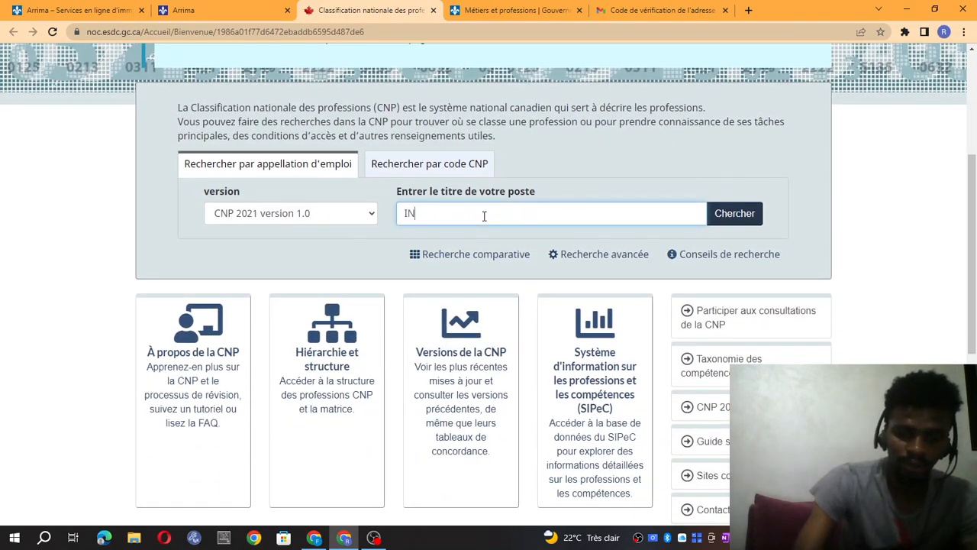
text(FORM)
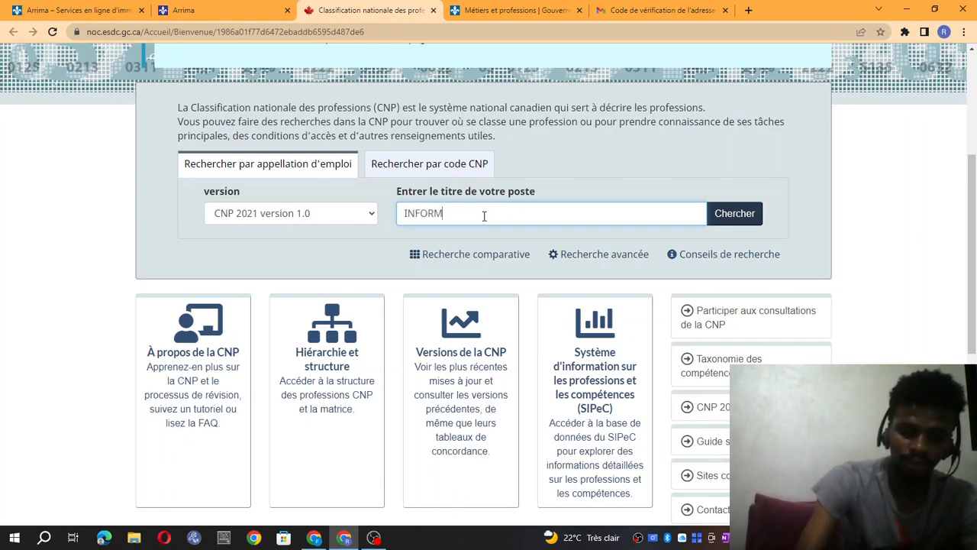
text(ATICIEN)
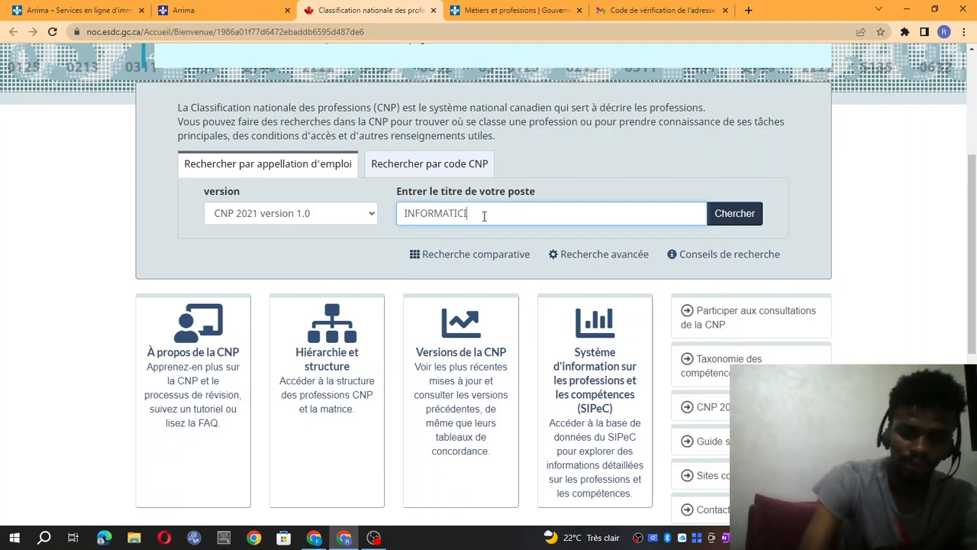
click(735, 213)
scroll(353, 268, down, 3)
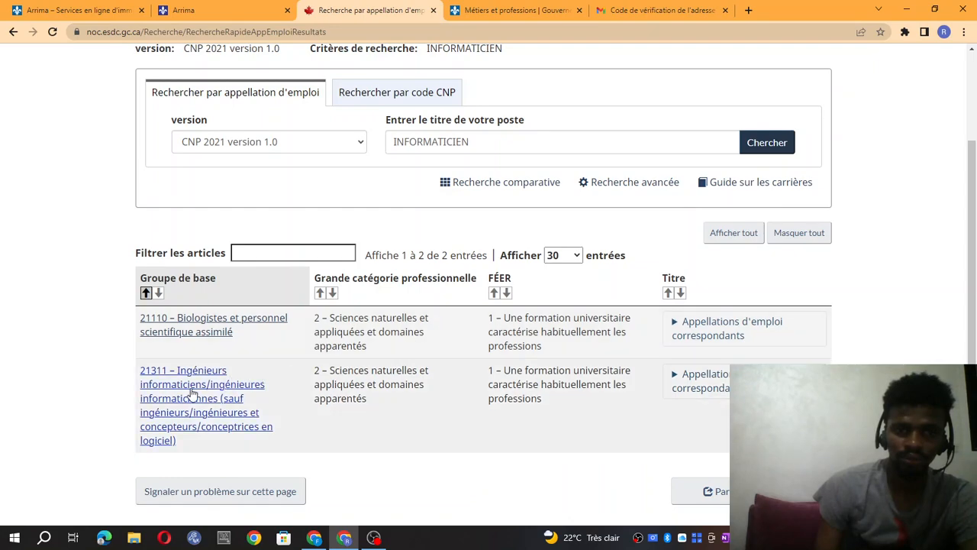
scroll(260, 392, down, 2)
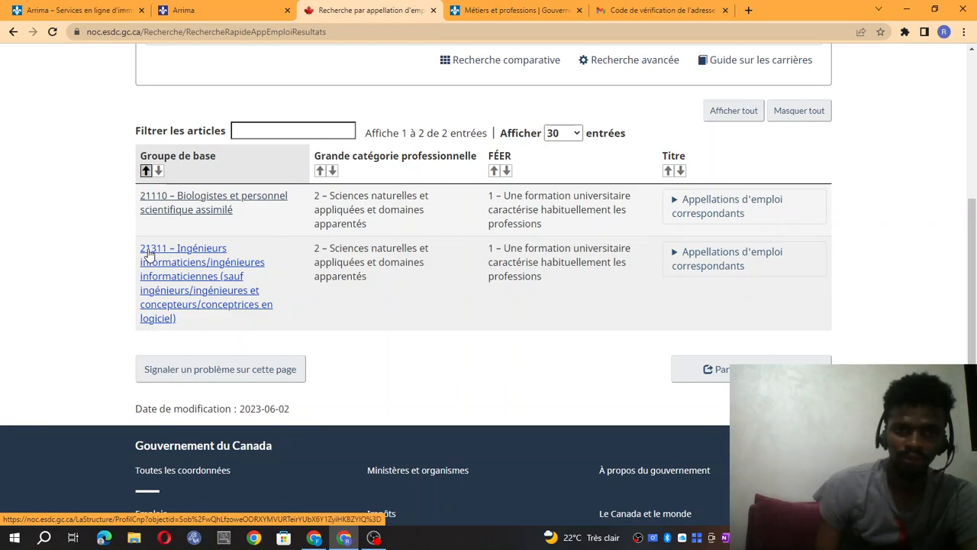
Step: Make the occupation title INGENIERE INFORMATIQUE and enter CNP code 2131
click(187, 10)
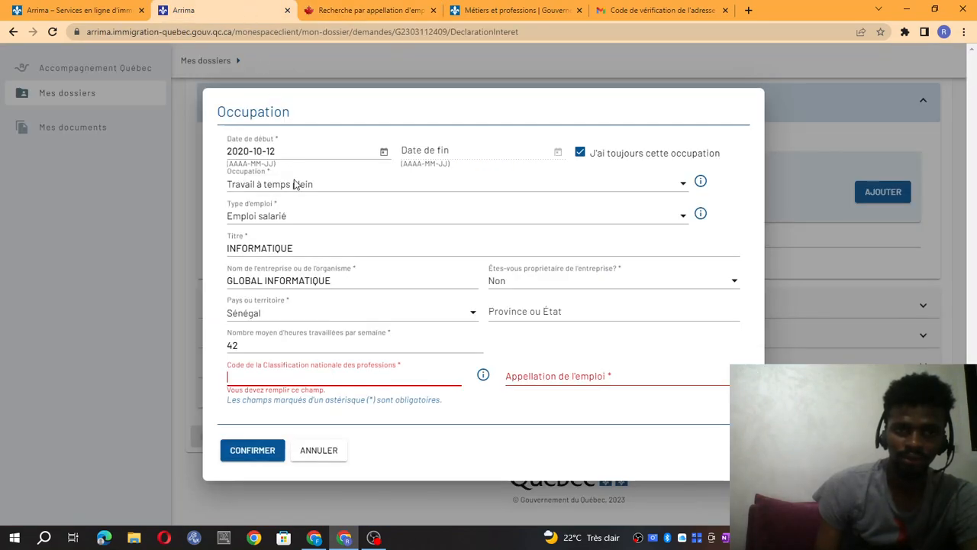
click(228, 248)
text(INGENIERE)
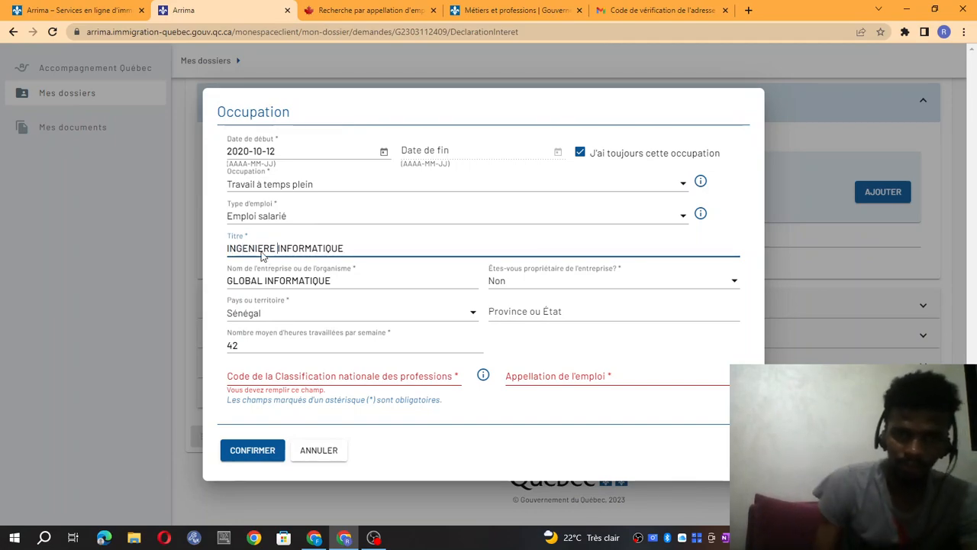
click(279, 375)
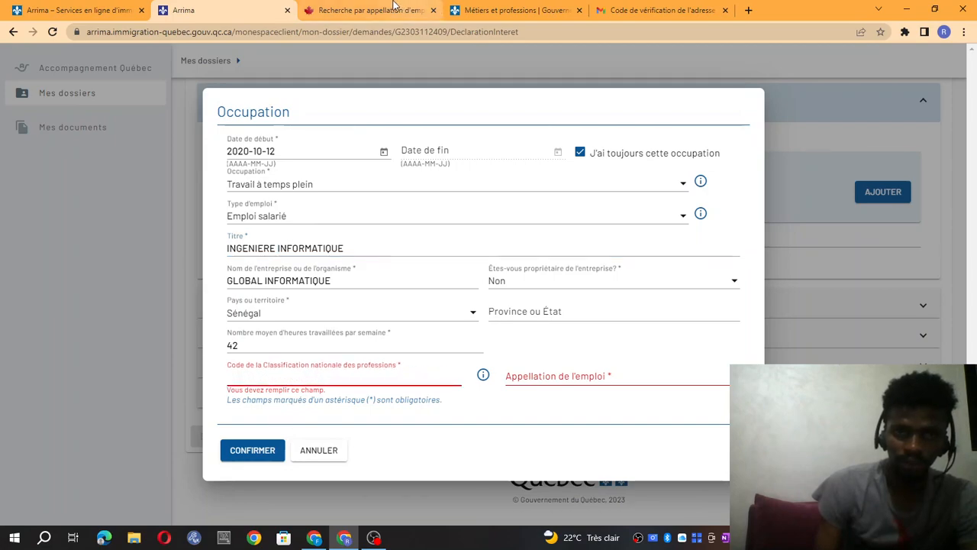
click(400, 6)
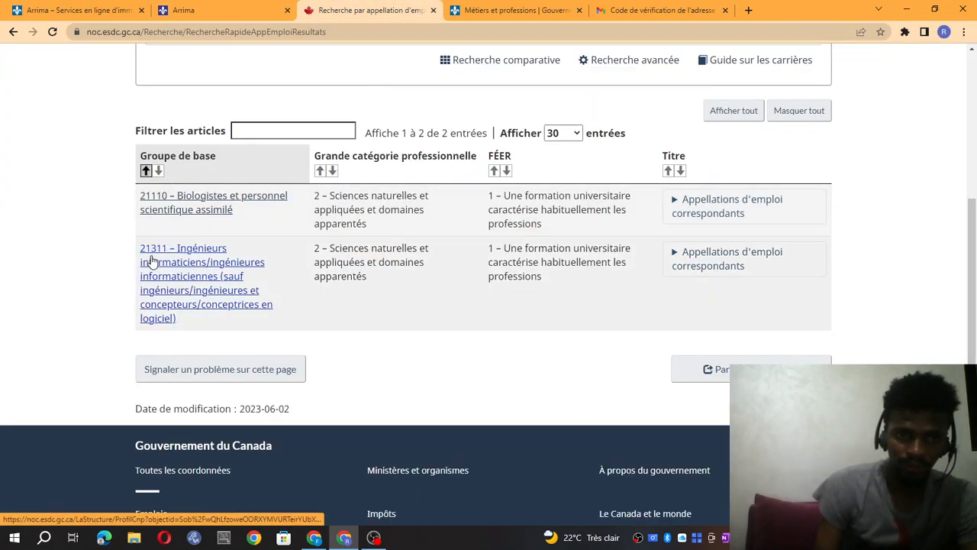
click(229, 10)
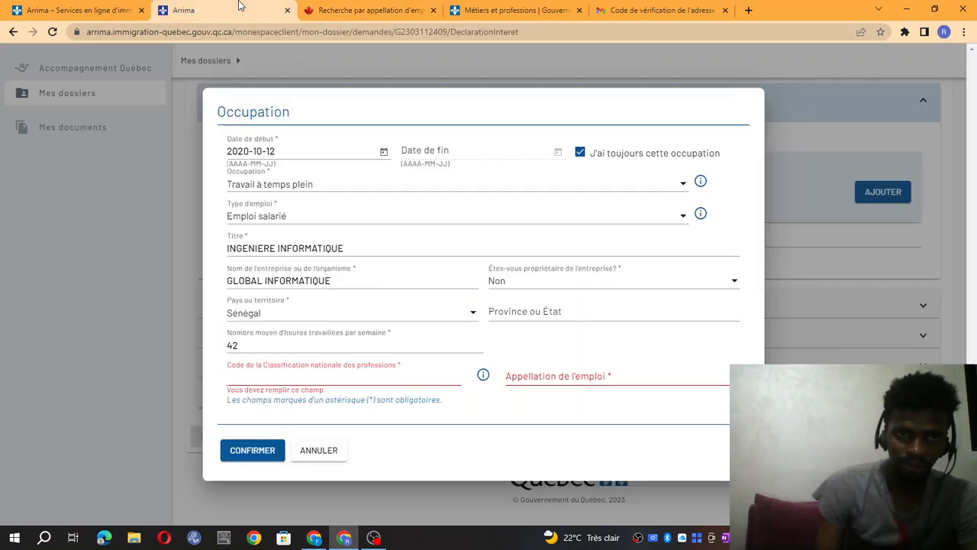
text(21)
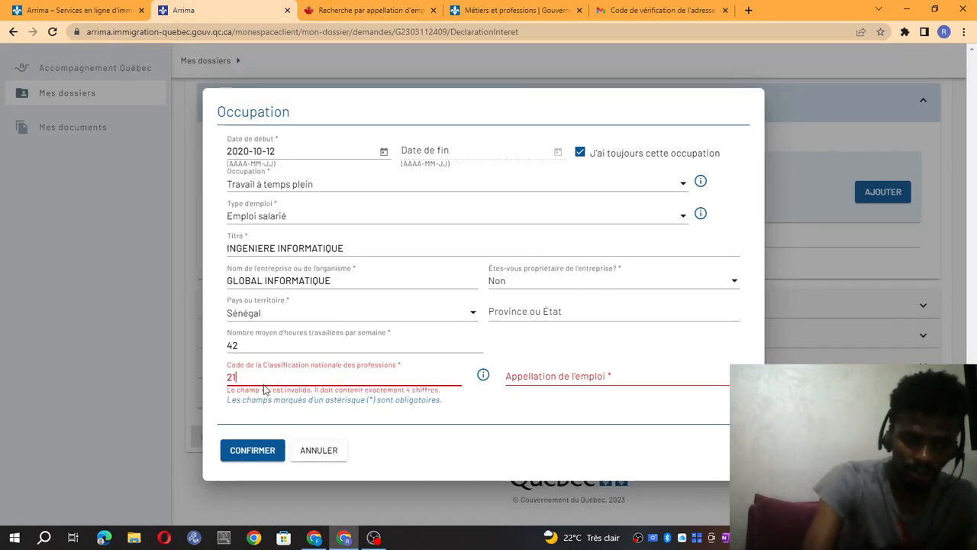
text(31)
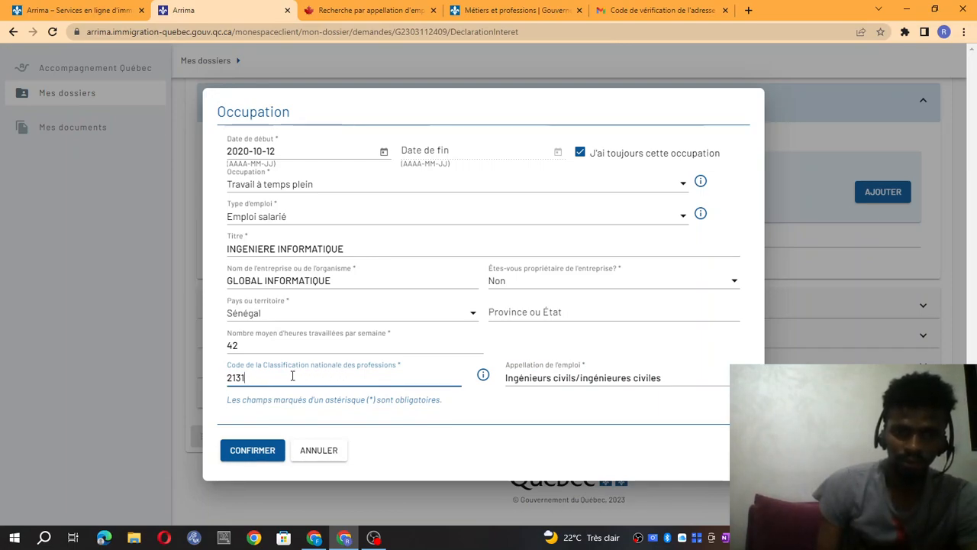
click(366, 10)
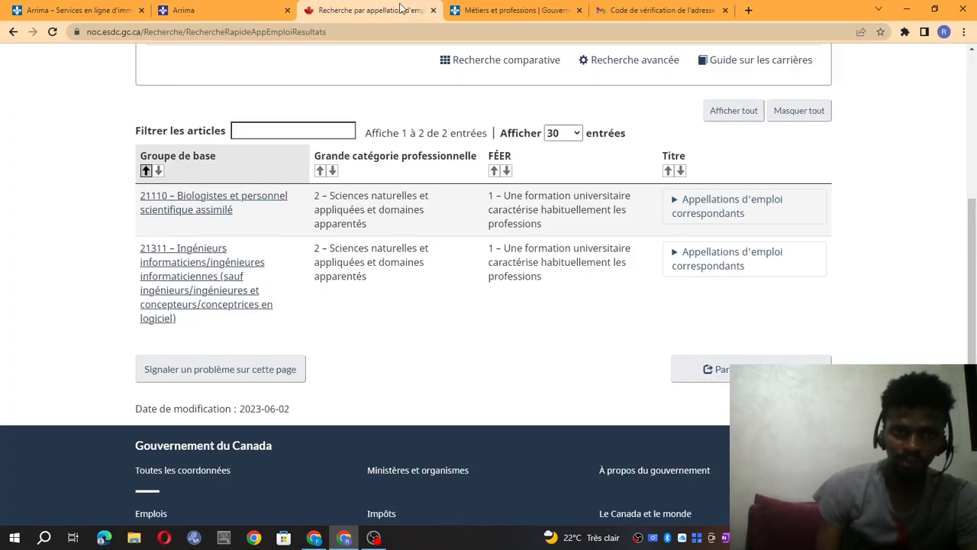
Step: Rerun the INFORMATICIEN search under CNP 2016 version 1.3, finding 2147 for computer engineers
click(469, 7)
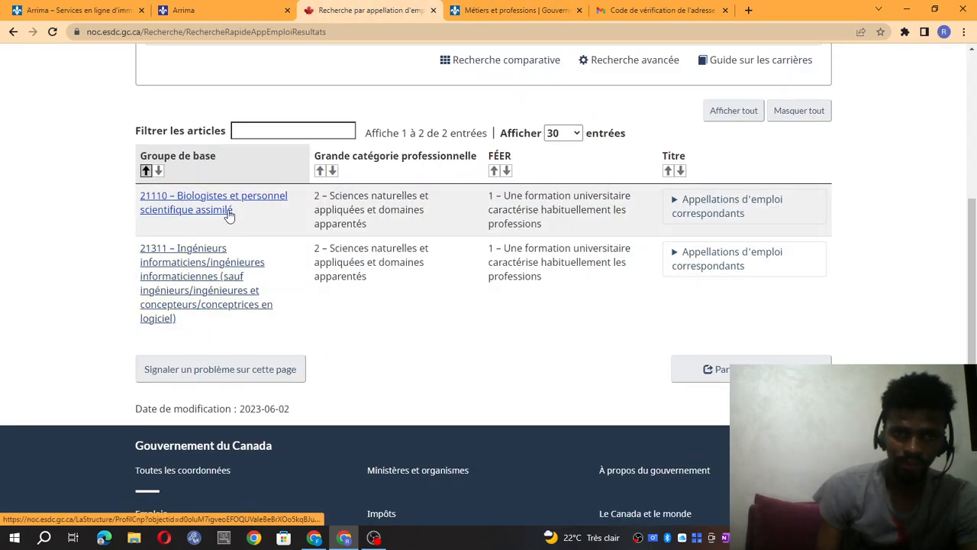
scroll(461, 227, up, 2)
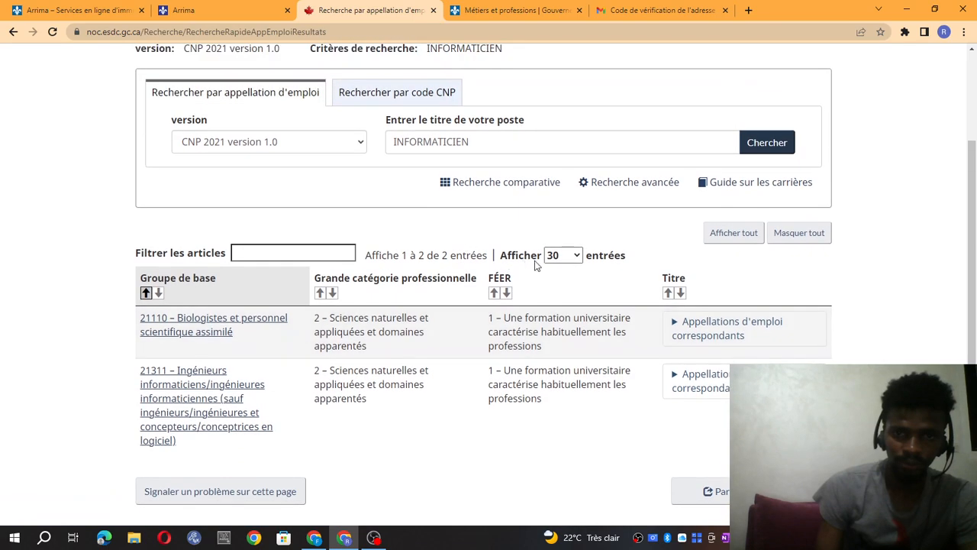
scroll(493, 177, up, 3)
scroll(539, 211, down, 3)
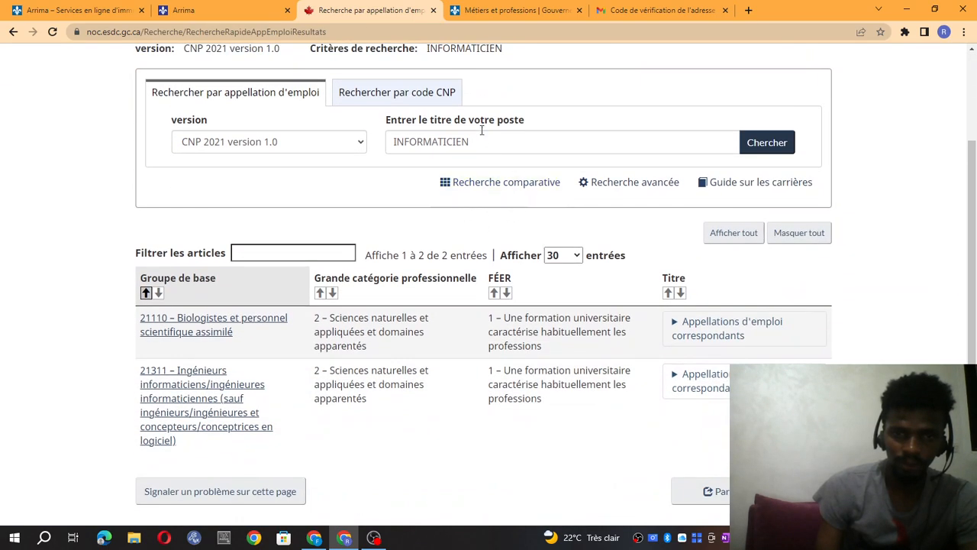
scroll(482, 131, up, 2)
click(275, 264)
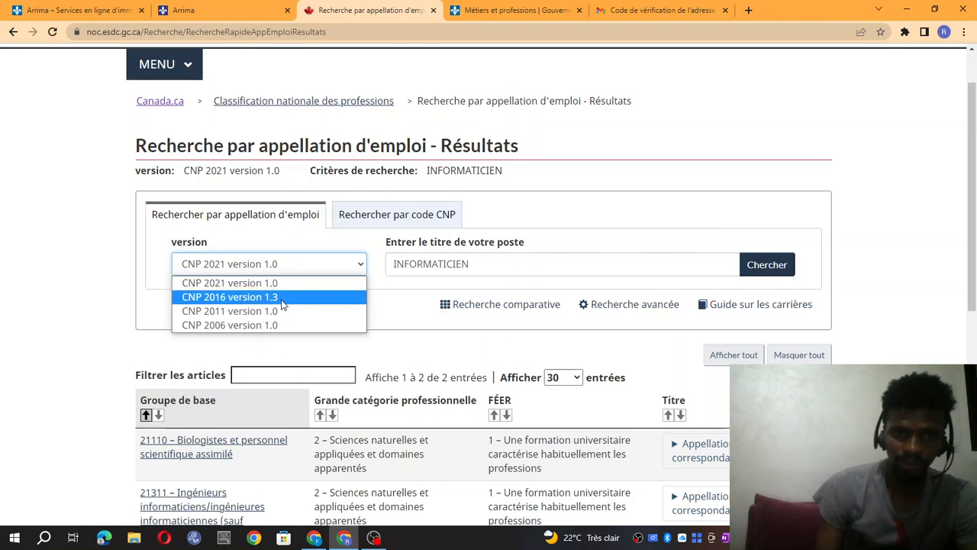
click(281, 299)
click(794, 271)
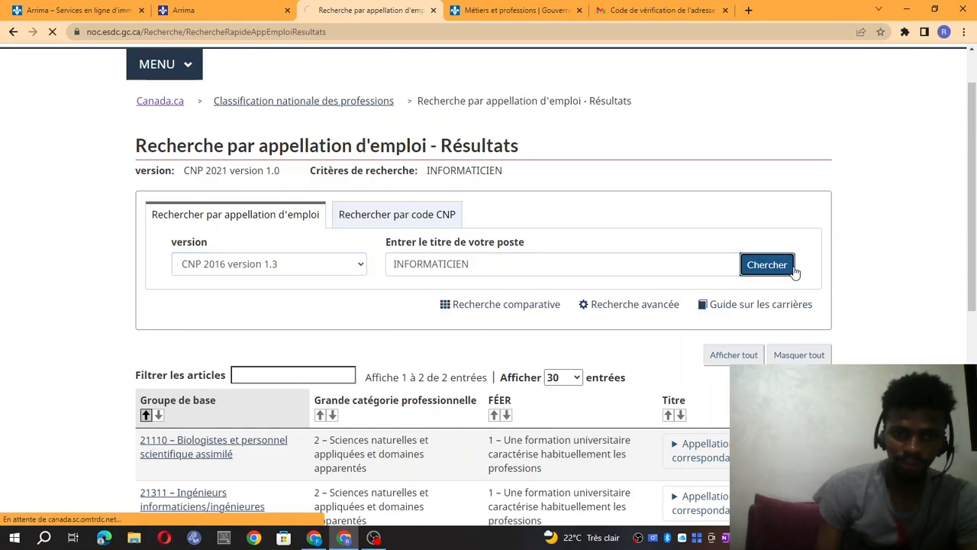
scroll(538, 281, down, 2)
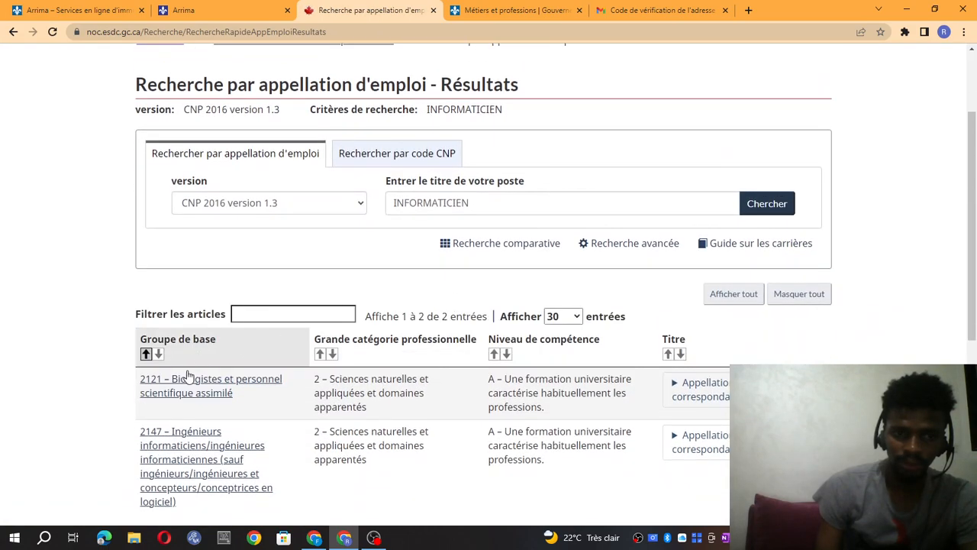
scroll(156, 397, down, 3)
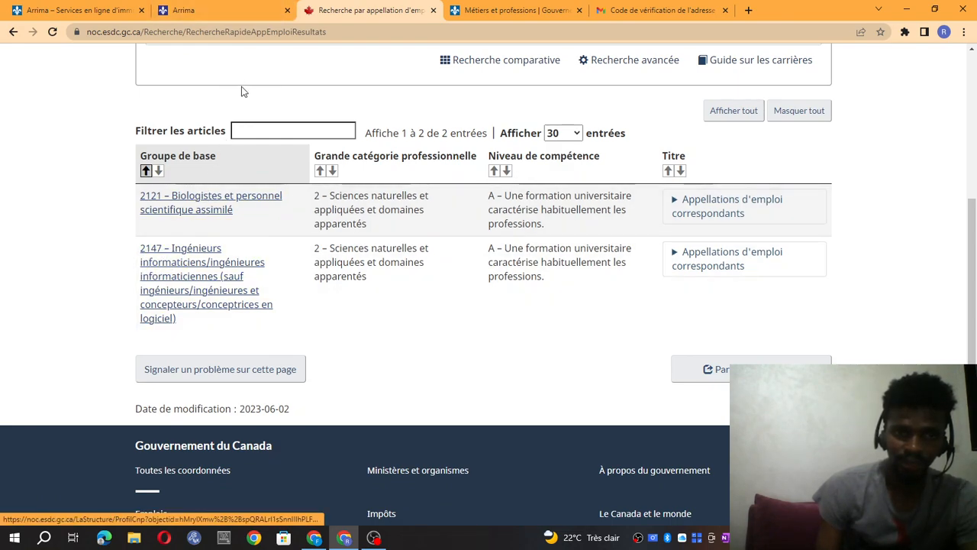
click(184, 10)
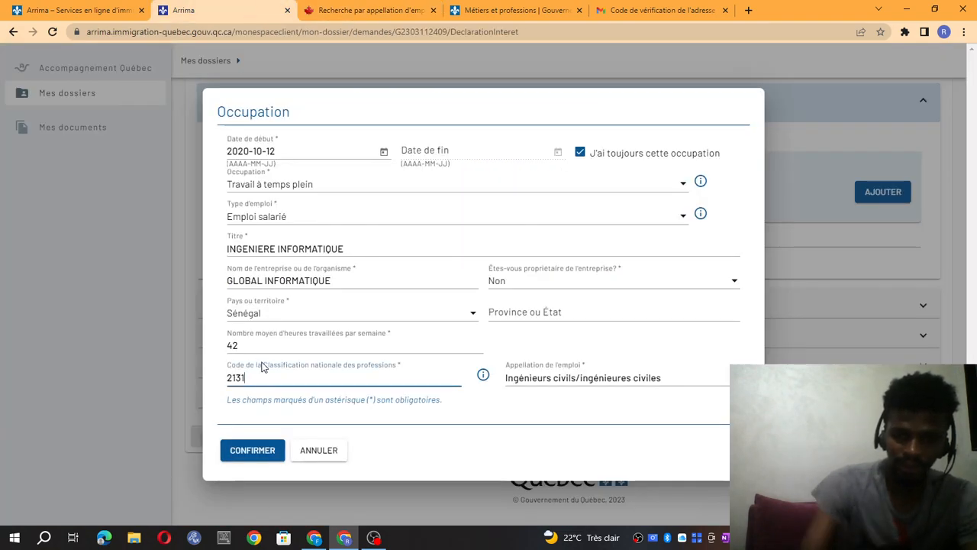
Step: Correct the CNP code to 2147, verify it against the NOC listing, and confirm the occupation entry
key(BackSpace)
key(BackSpace)
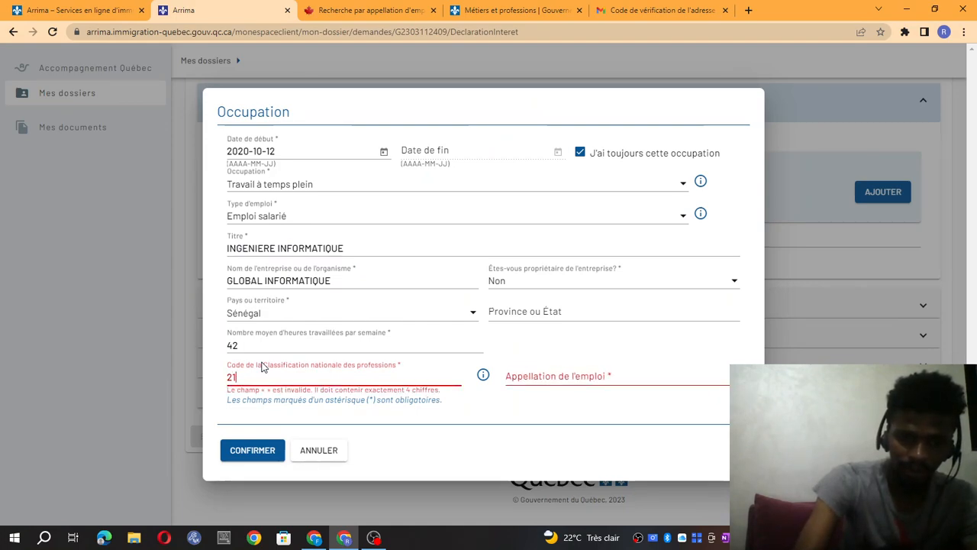
text(47)
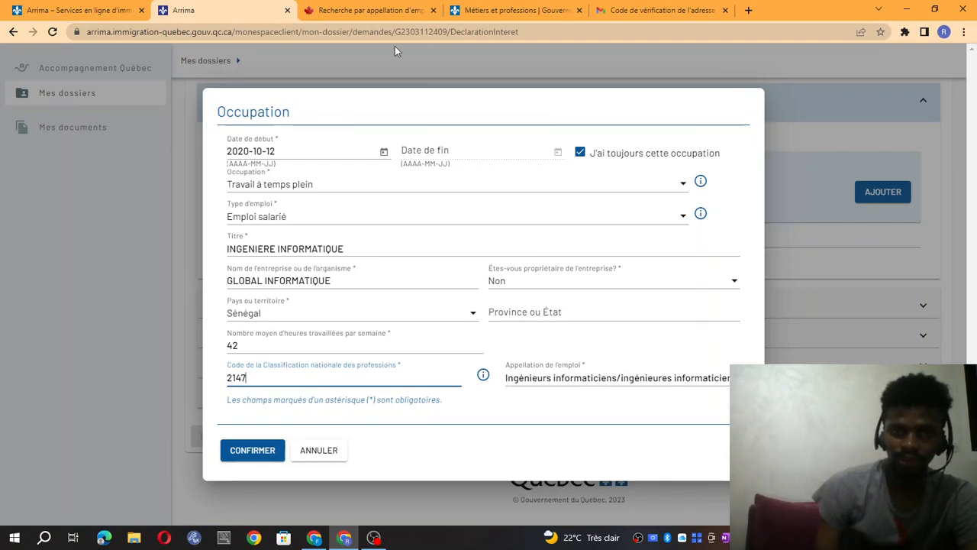
key(ctrl+Tab)
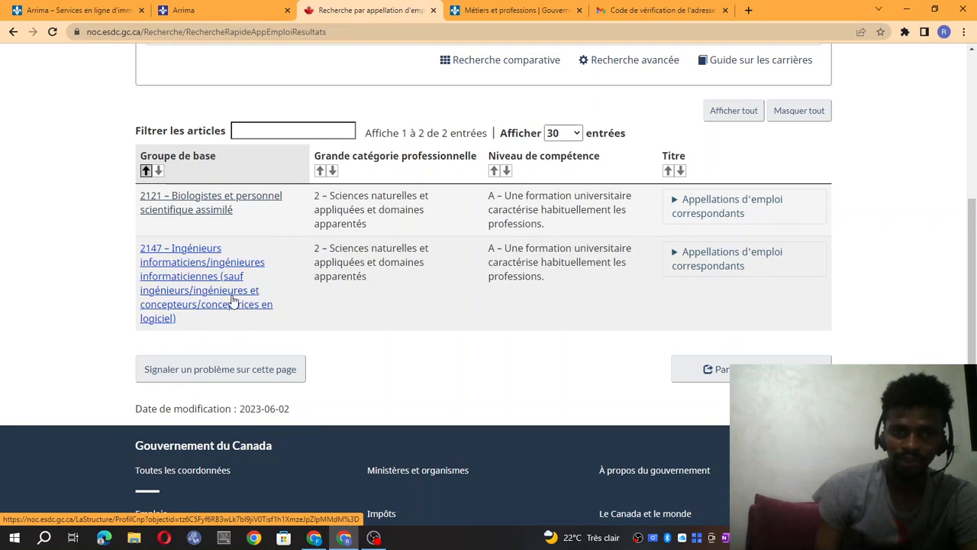
click(220, 9)
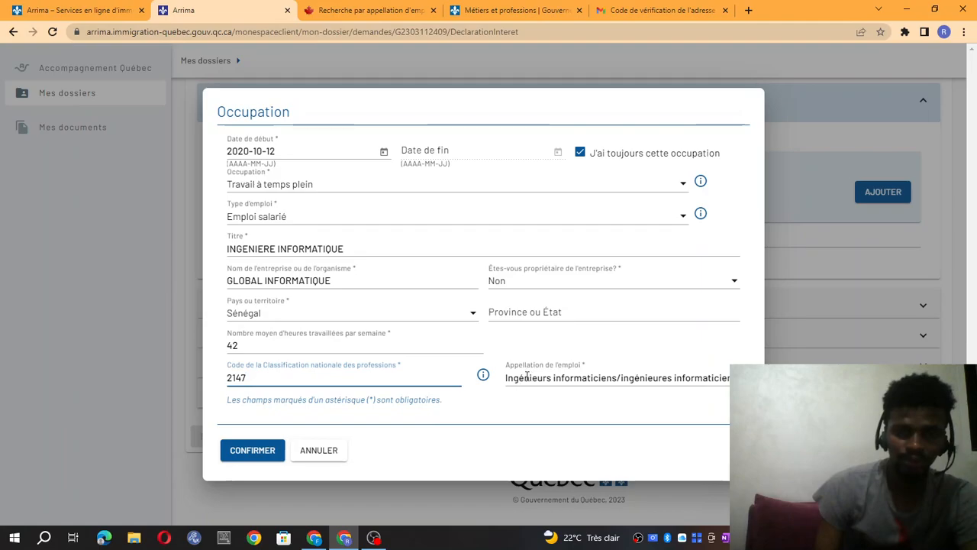
click(258, 451)
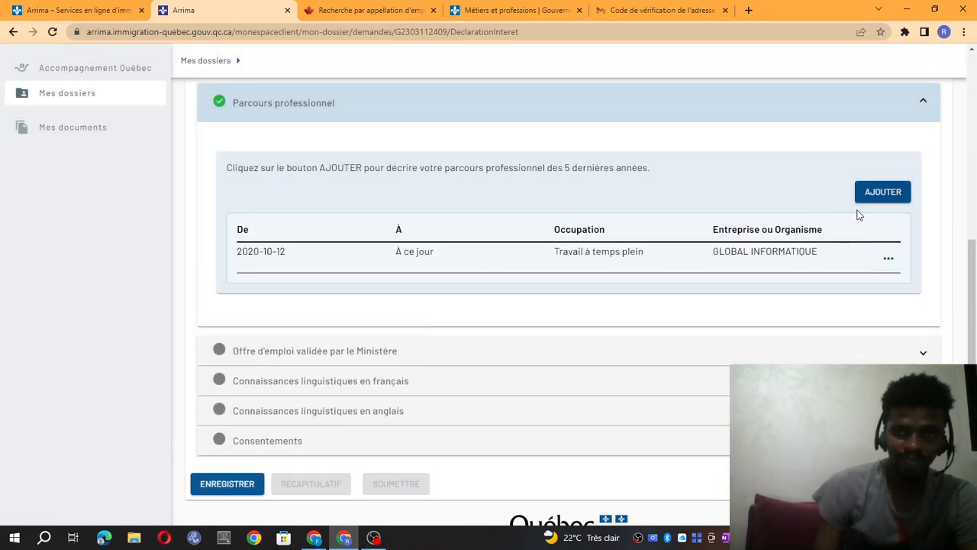
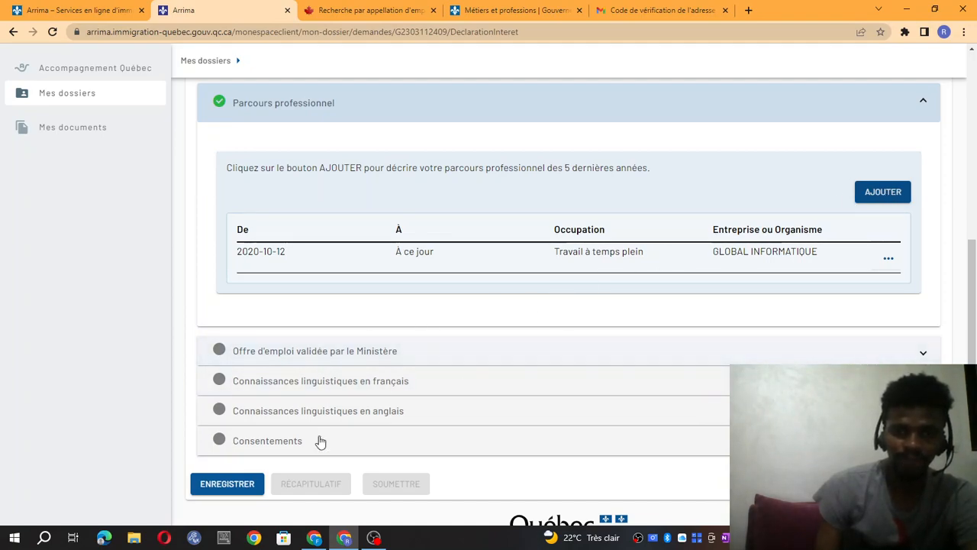
Step: Save the declaration with the full-time job since 2020-10-12 listed under Parcours professionnel
click(228, 486)
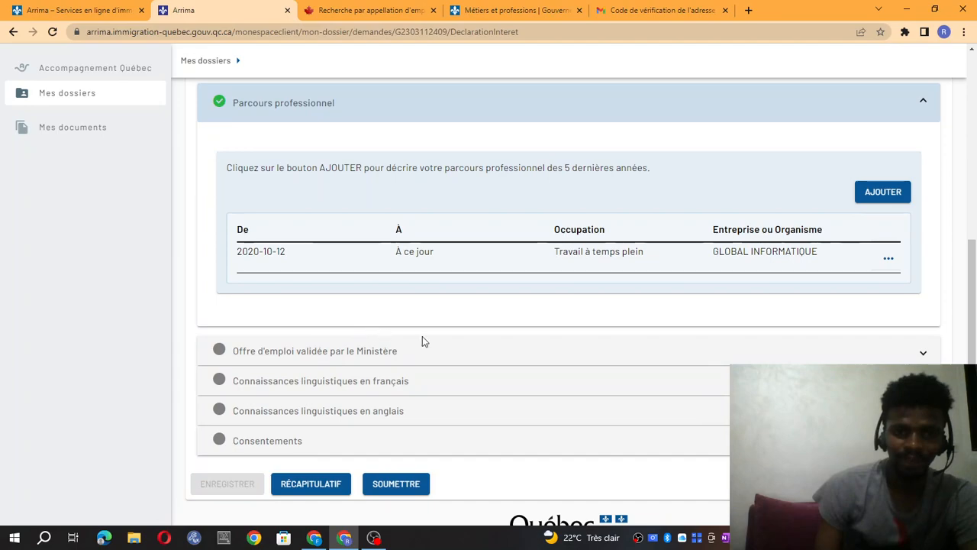
scroll(383, 334, down, 1)
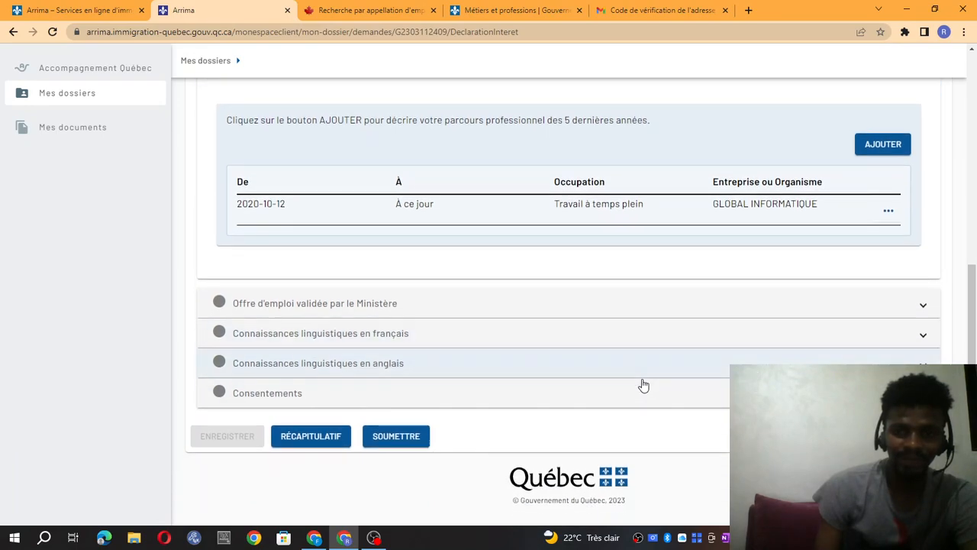
Step: Answer Non for the validated job offer, save it, and expand the French-language section
click(340, 300)
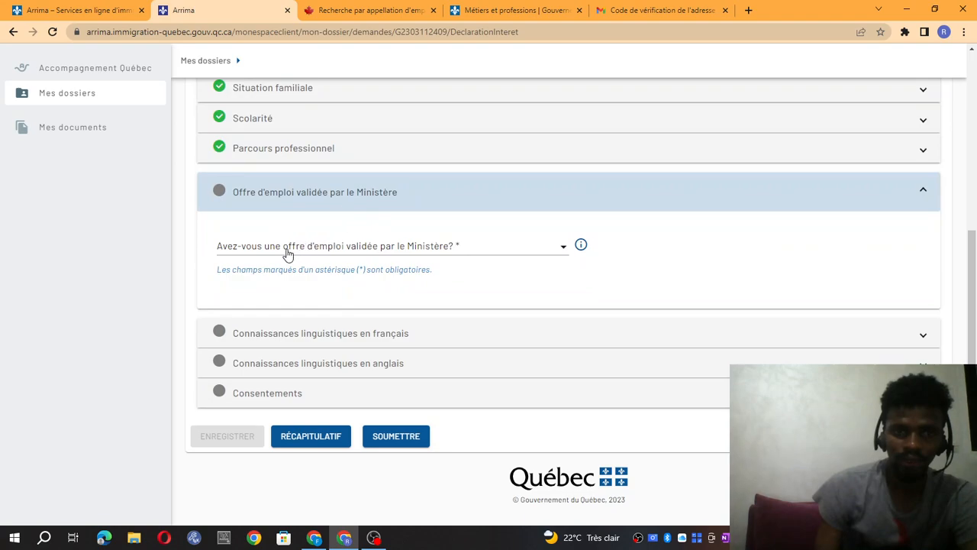
click(369, 255)
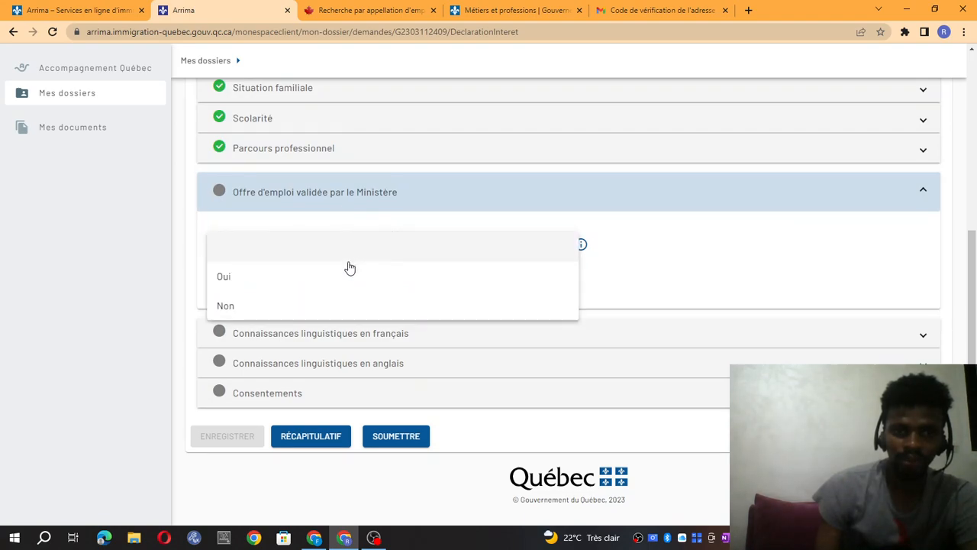
click(287, 307)
click(246, 439)
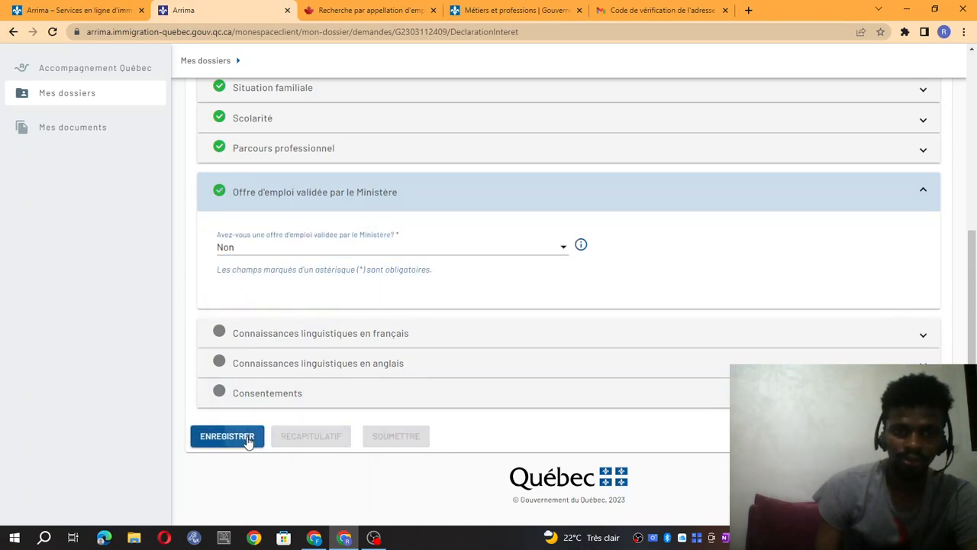
click(291, 336)
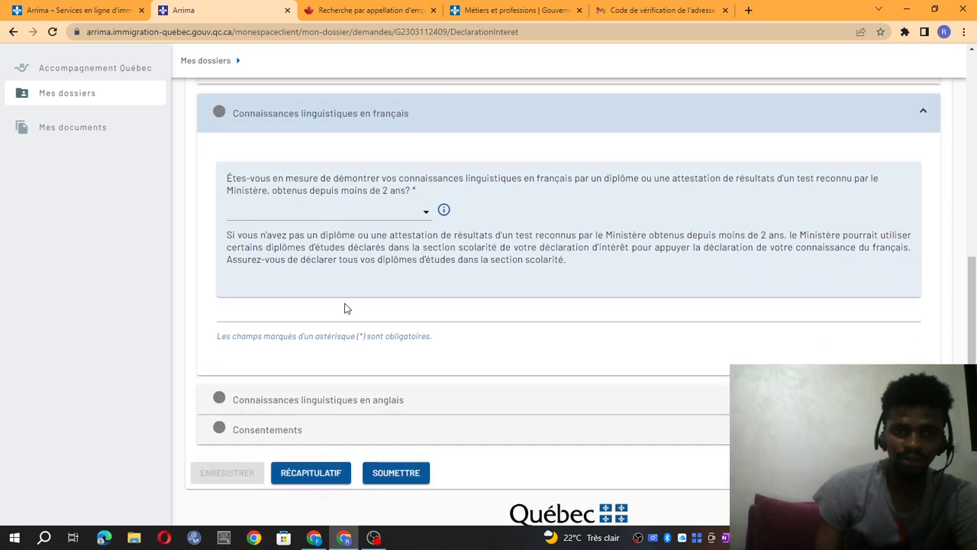
Step: Answer Oui to the French-knowledge question and bring up the French results form
click(329, 207)
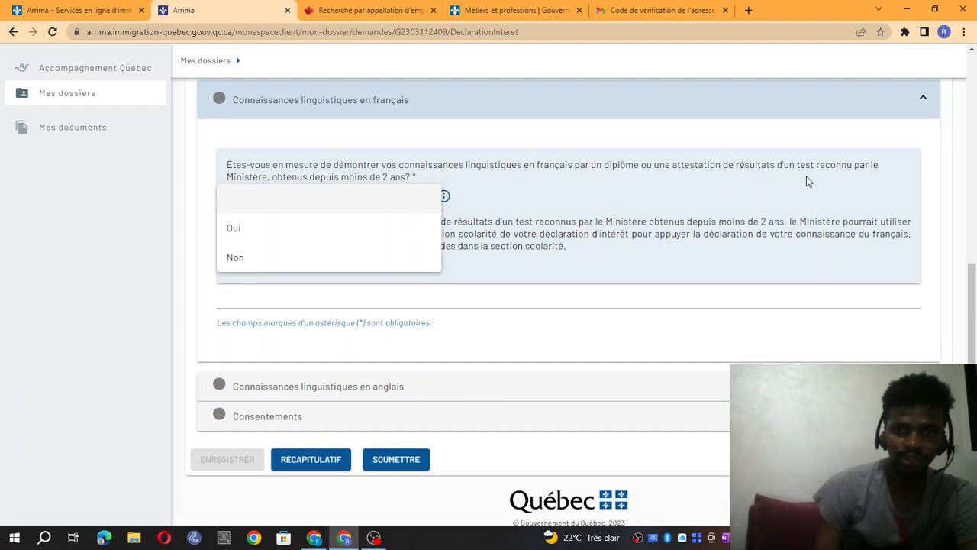
click(679, 188)
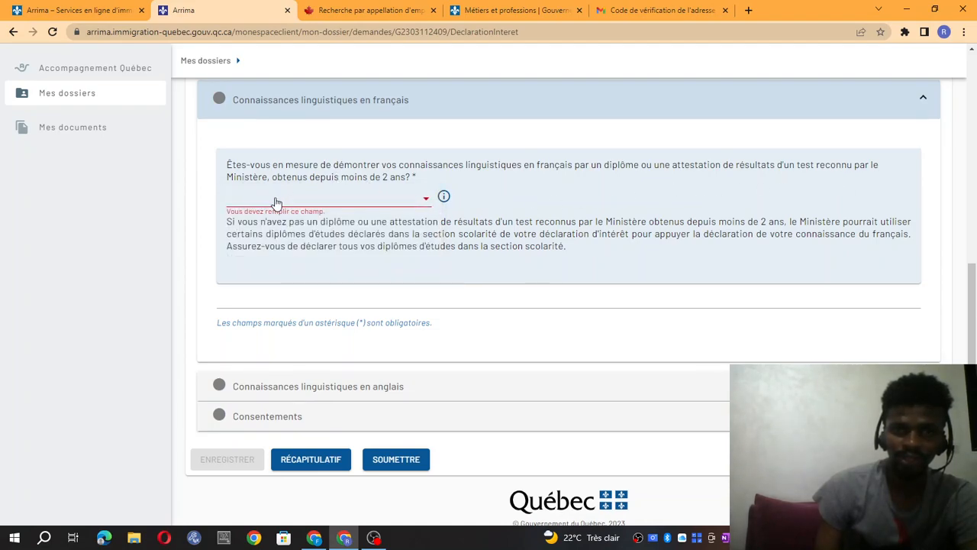
click(319, 205)
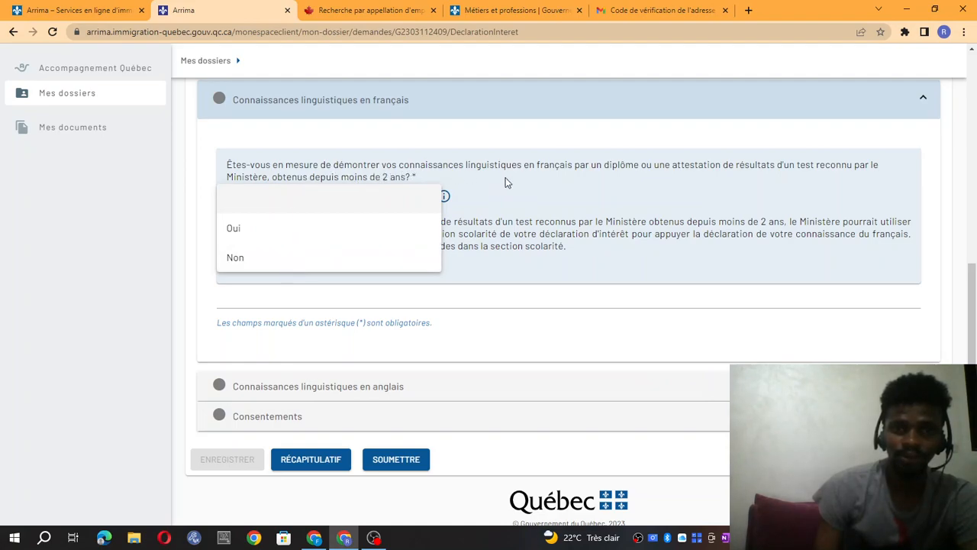
click(296, 233)
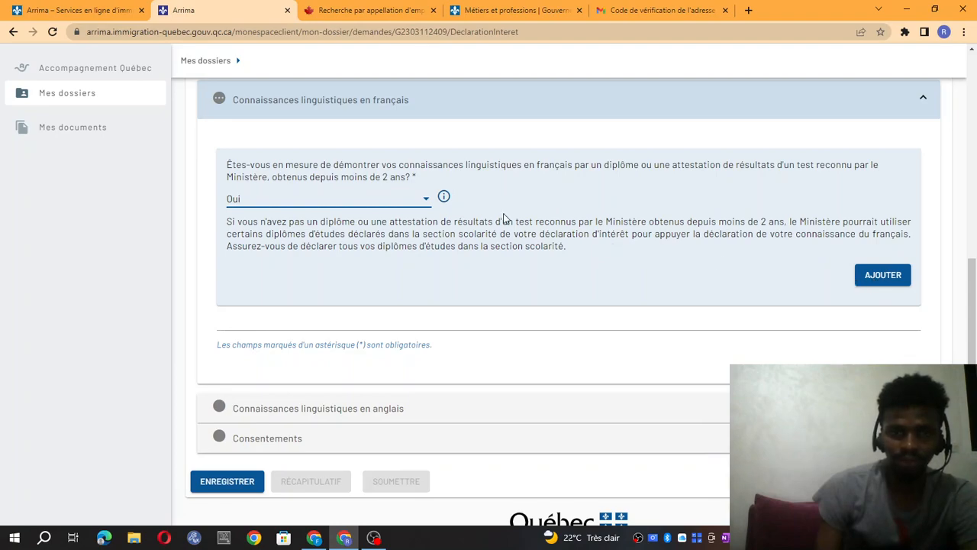
click(867, 277)
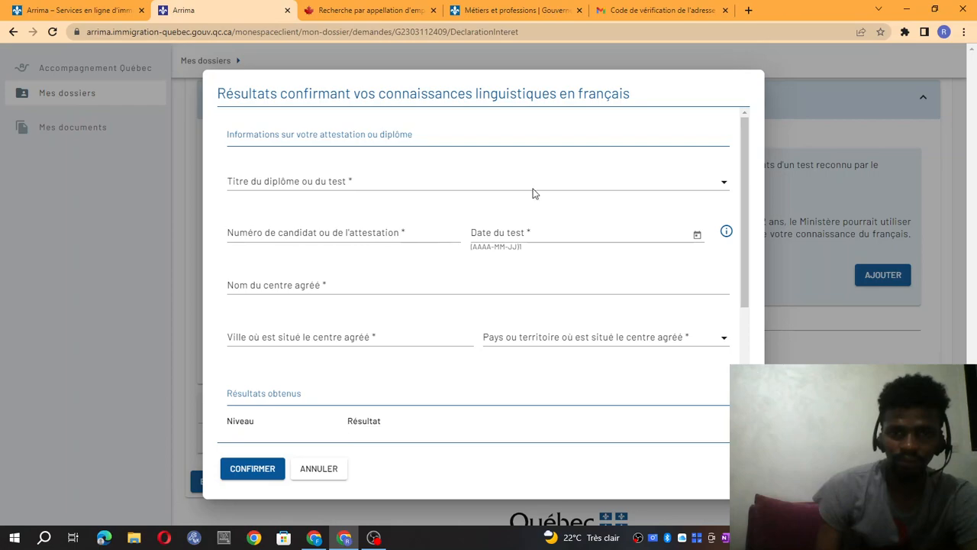
Step: Cancel the results form and save the declaration with the French answer Oui
click(324, 471)
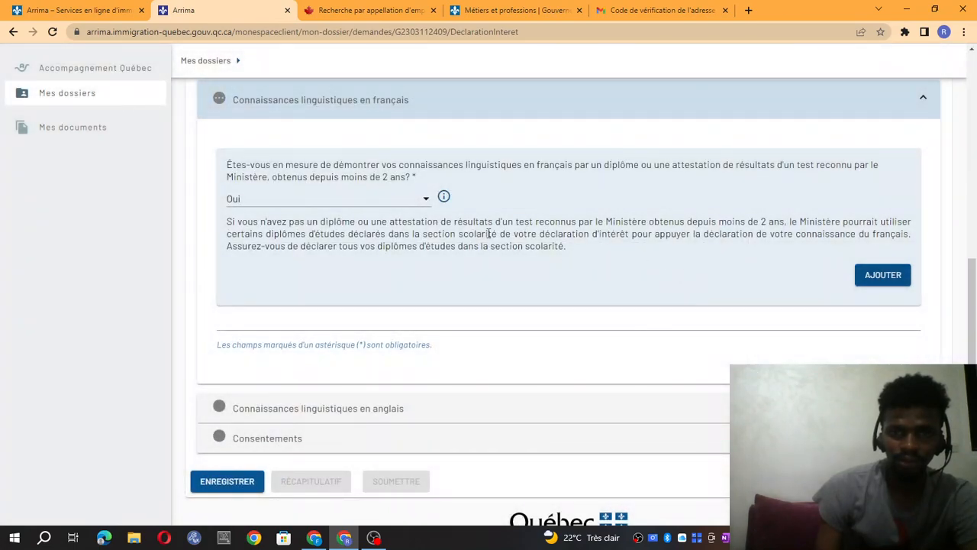
scroll(379, 244, up, 2)
scroll(397, 251, down, 2)
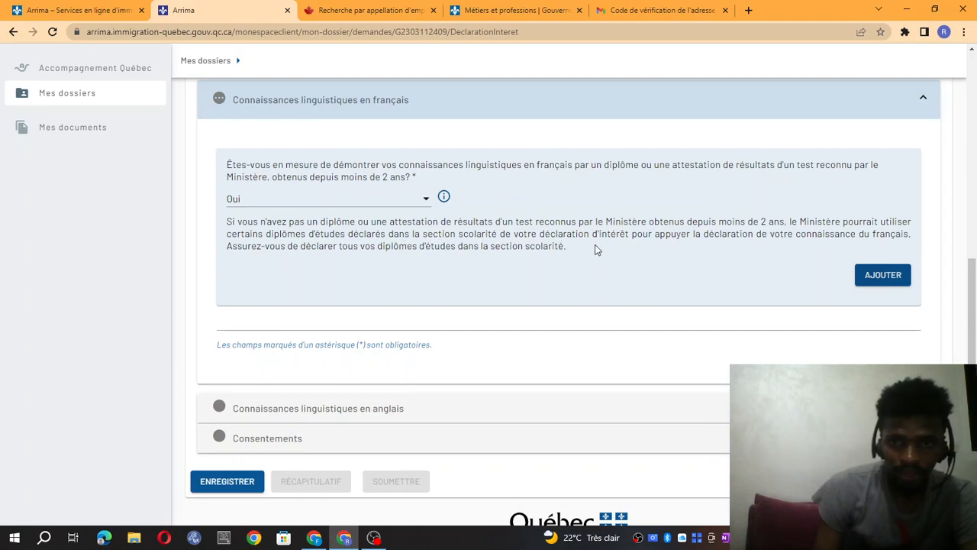
scroll(479, 256, up, 2)
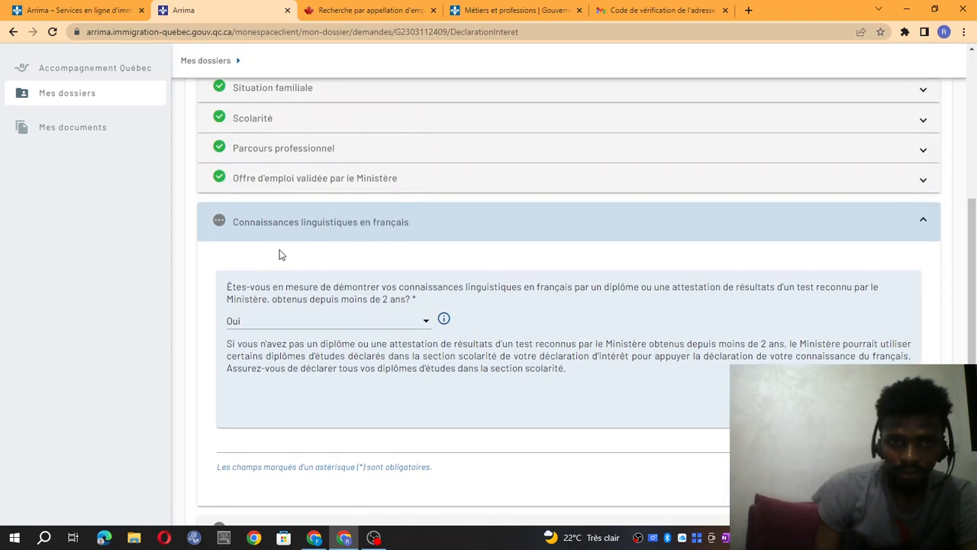
scroll(282, 256, down, 1)
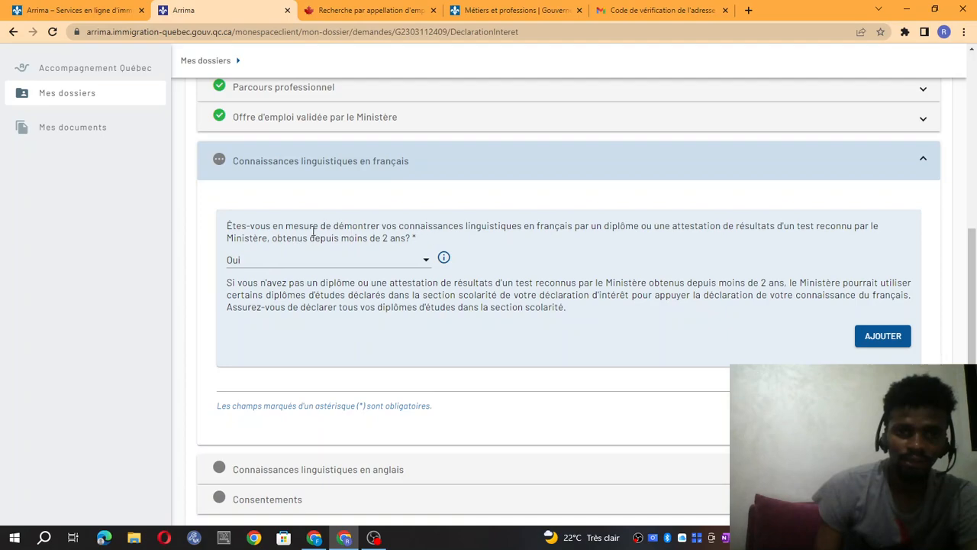
scroll(303, 327, down, 2)
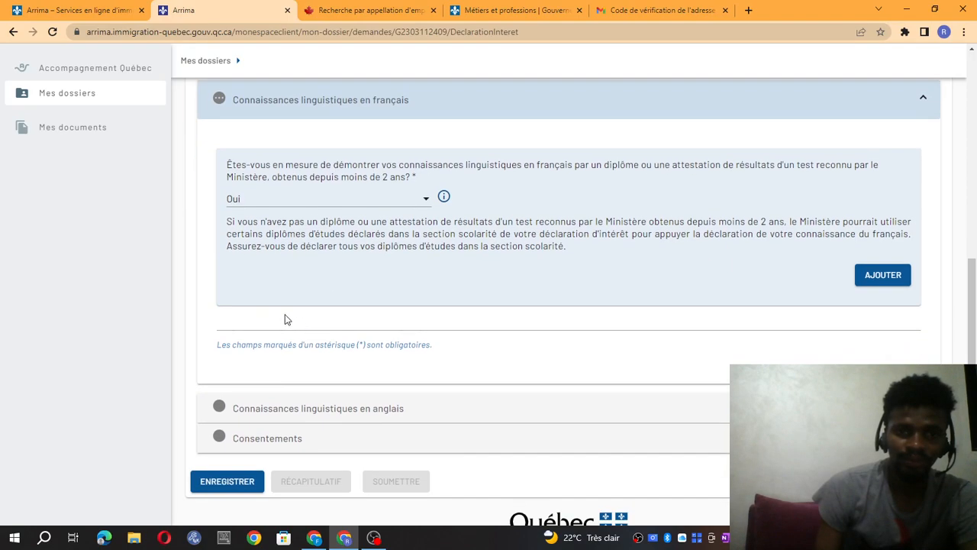
click(234, 480)
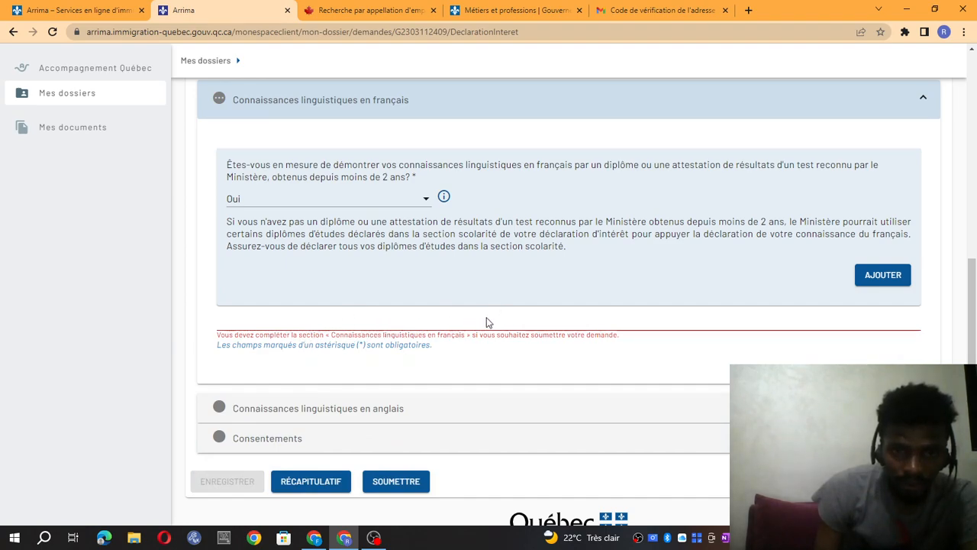
Step: Reopen the form for adding French test or diploma results
scroll(620, 327, up, 1)
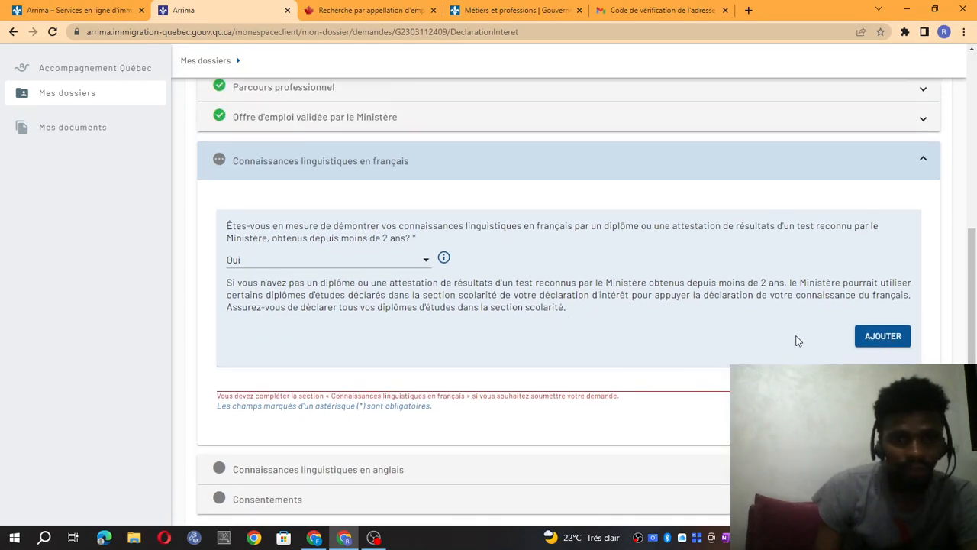
scroll(506, 279, down, 2)
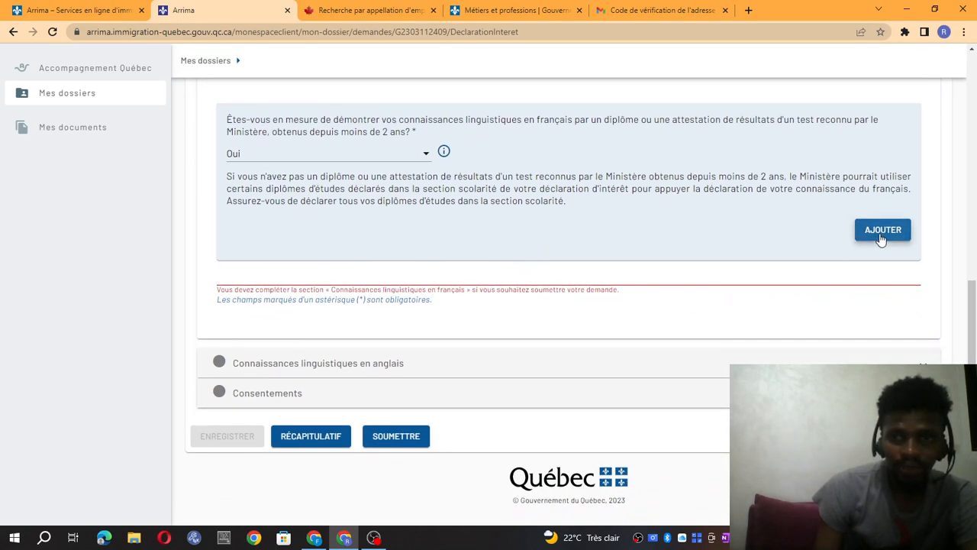
click(880, 238)
Step: Browse the list of French tests and diplomas, leaving the title unselected
click(290, 180)
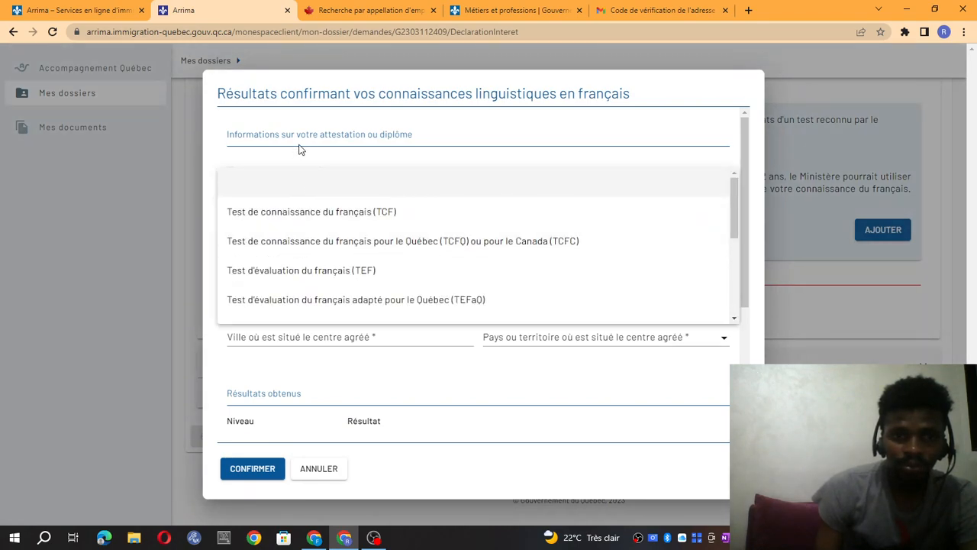
click(300, 150)
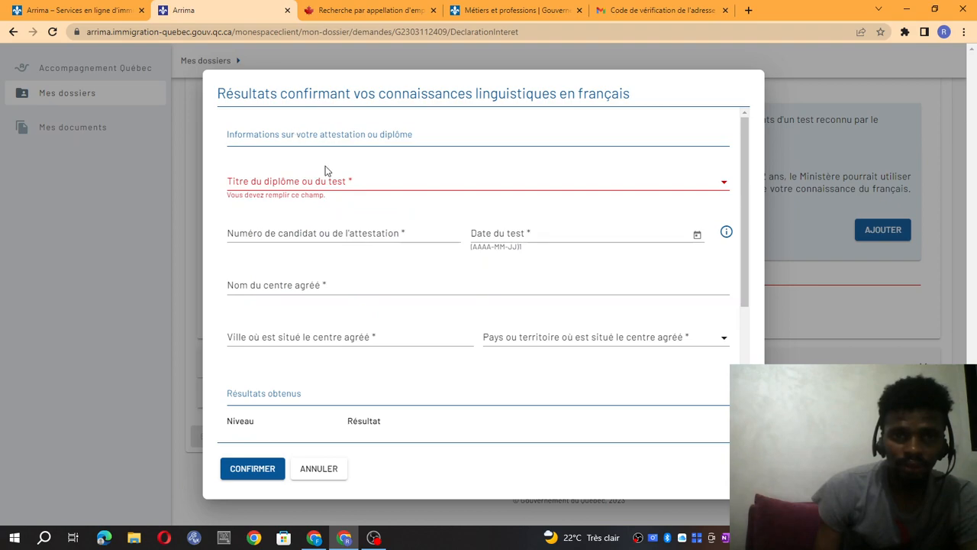
click(328, 186)
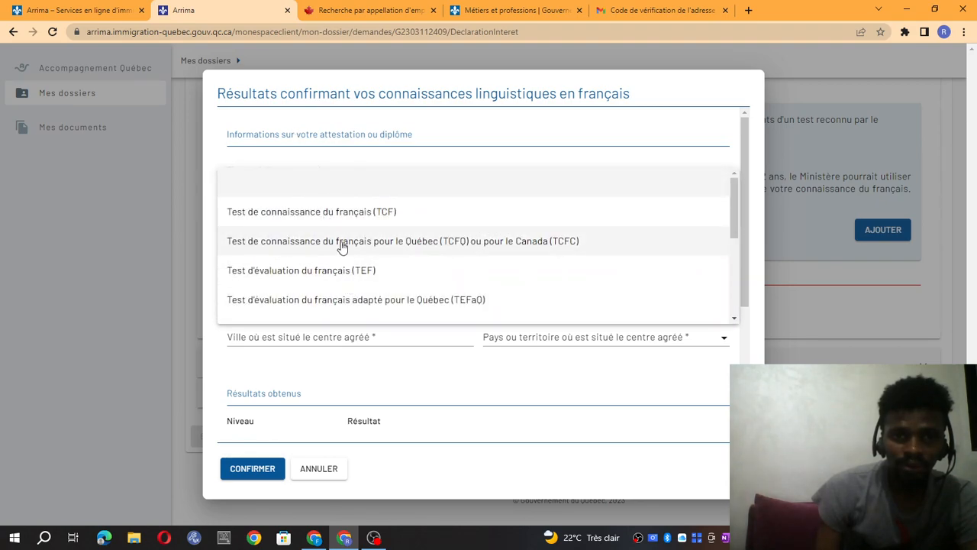
scroll(341, 240, down, 5)
scroll(344, 241, up, 2)
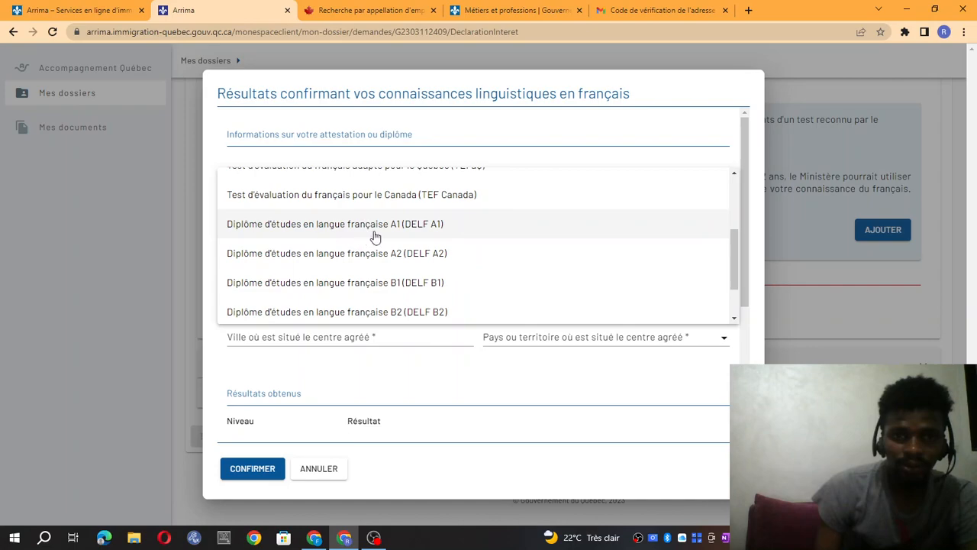
scroll(403, 273, down, 2)
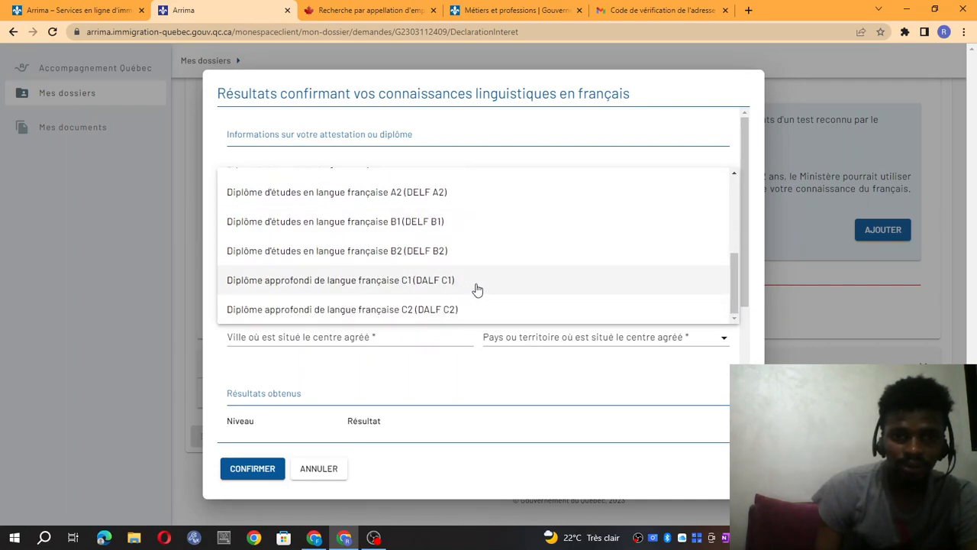
scroll(432, 290, up, 5)
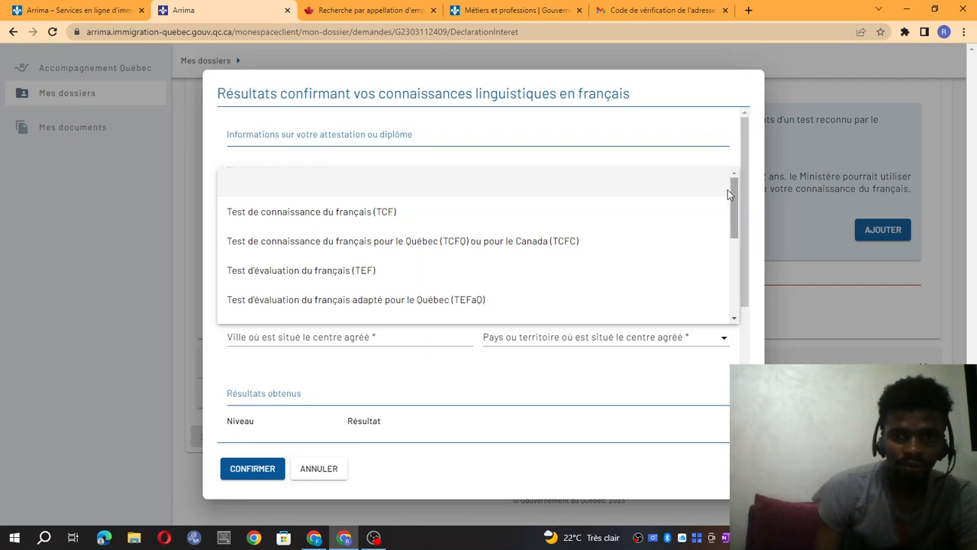
scroll(718, 222, down, 5)
scroll(371, 301, up, 5)
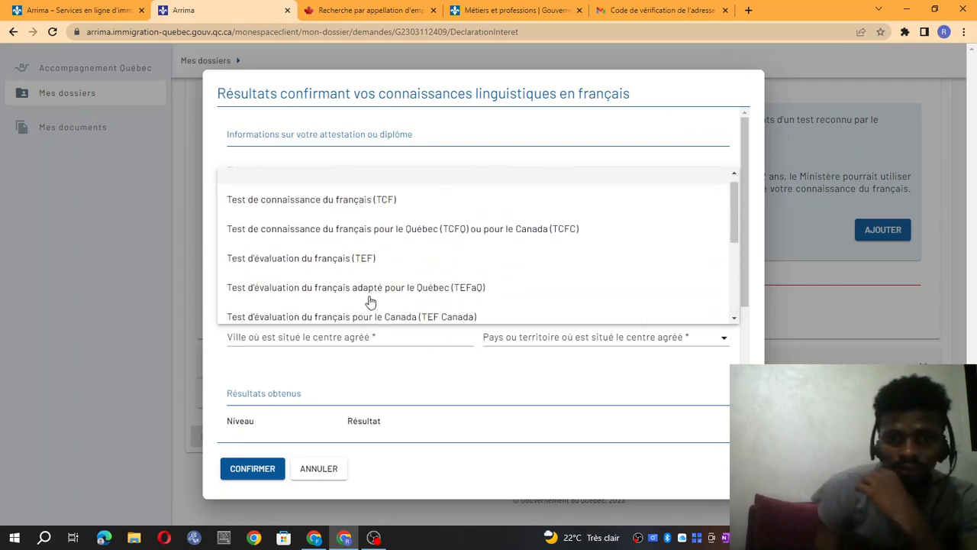
scroll(394, 237, down, 3)
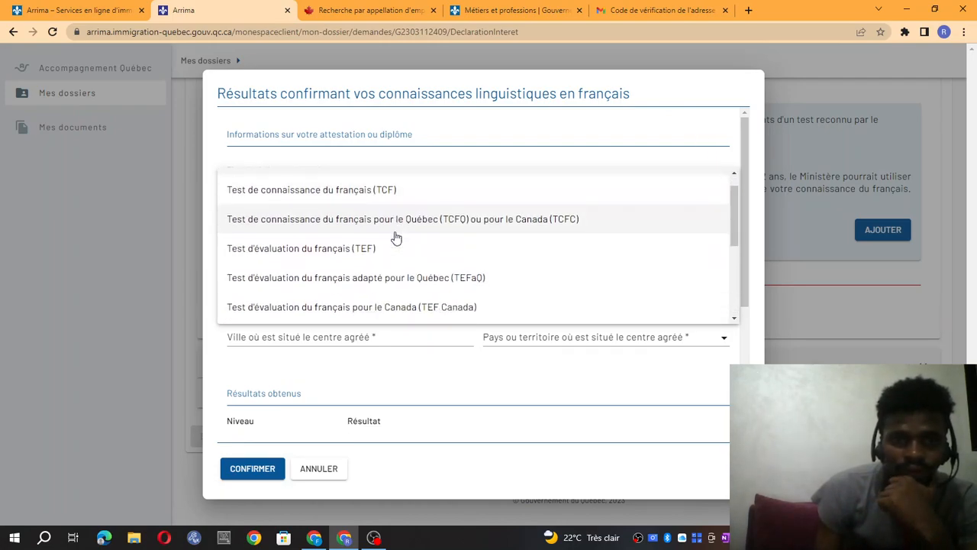
scroll(338, 229, down, 2)
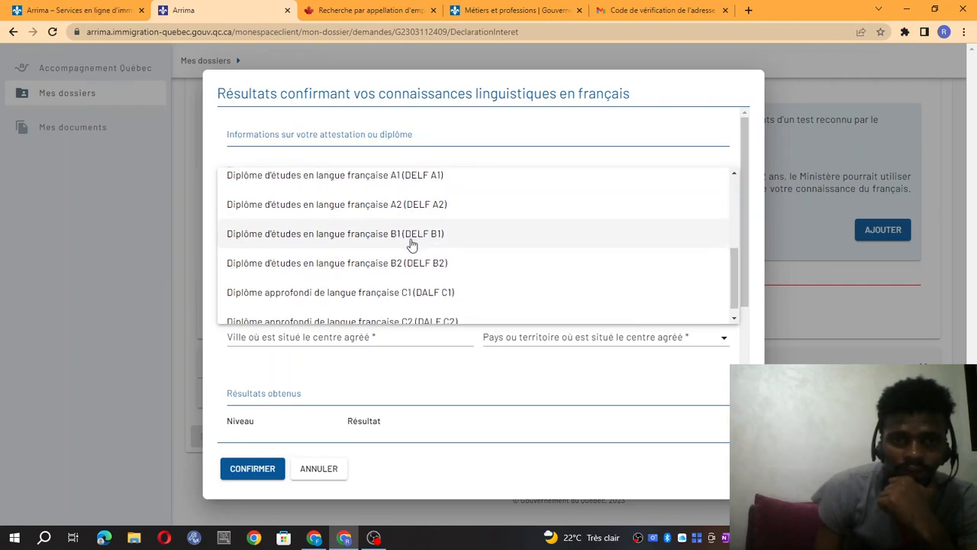
scroll(424, 292, down, 1)
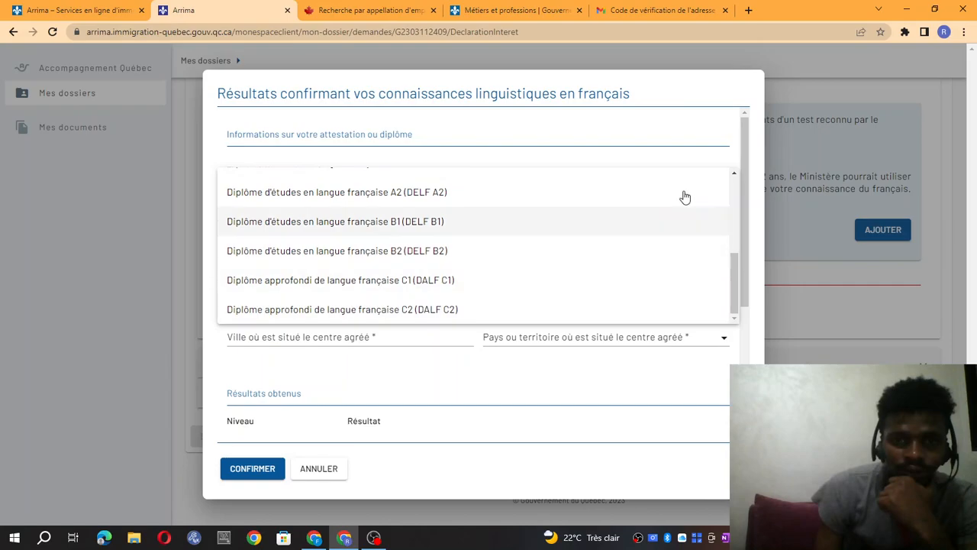
click(339, 468)
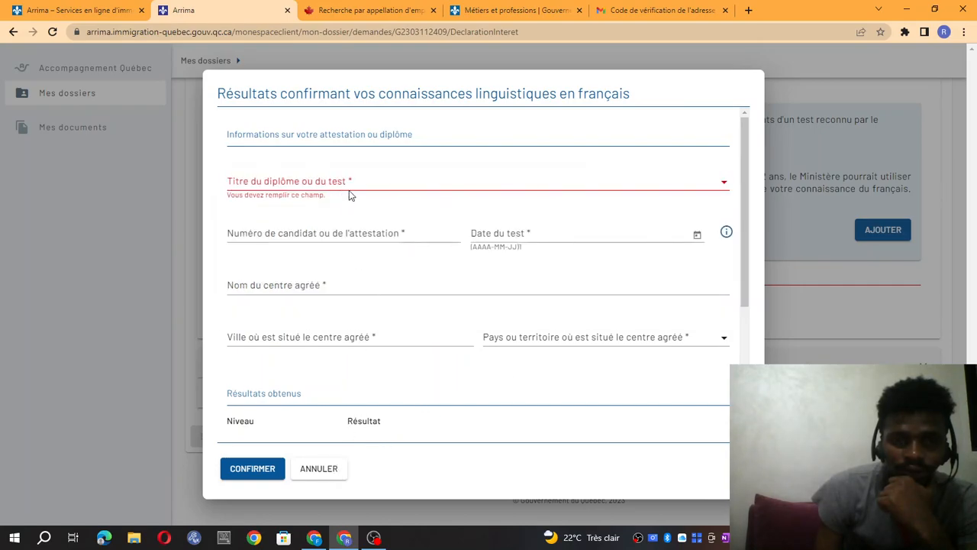
Step: Cancel the results form, change the French answer to Non, and save the section
click(307, 472)
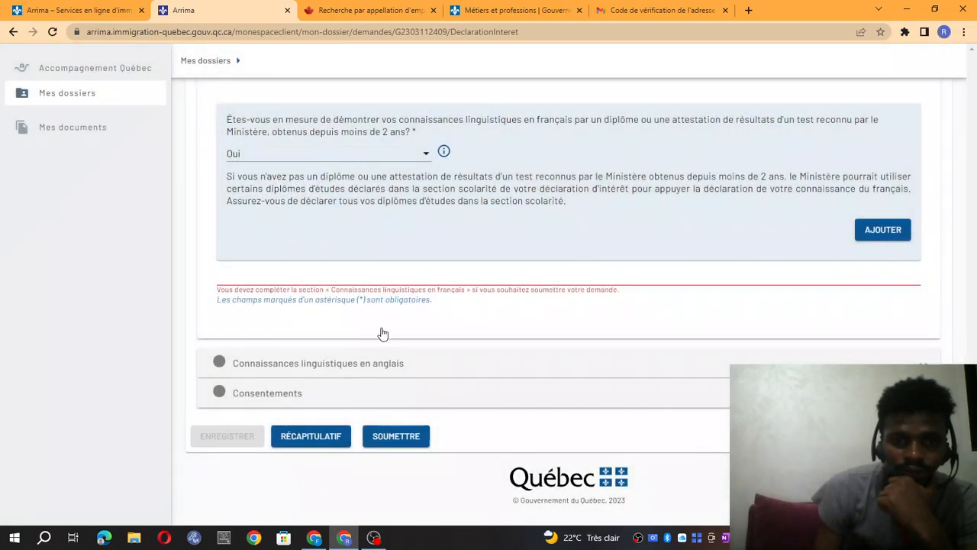
click(331, 156)
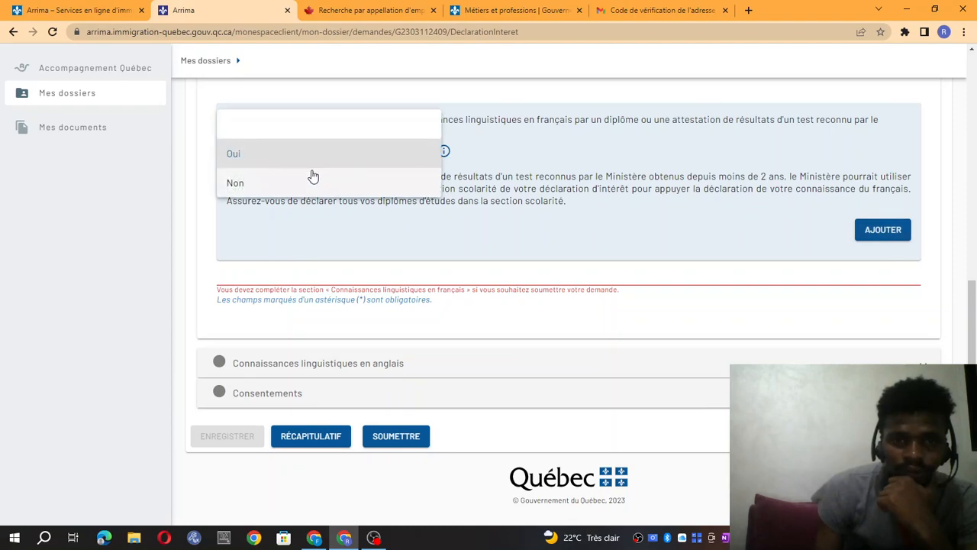
click(279, 186)
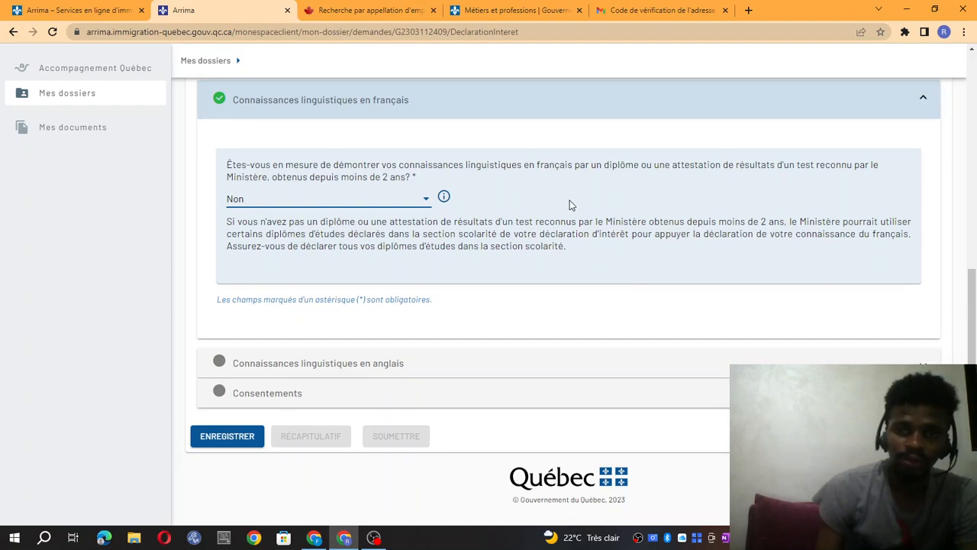
click(416, 203)
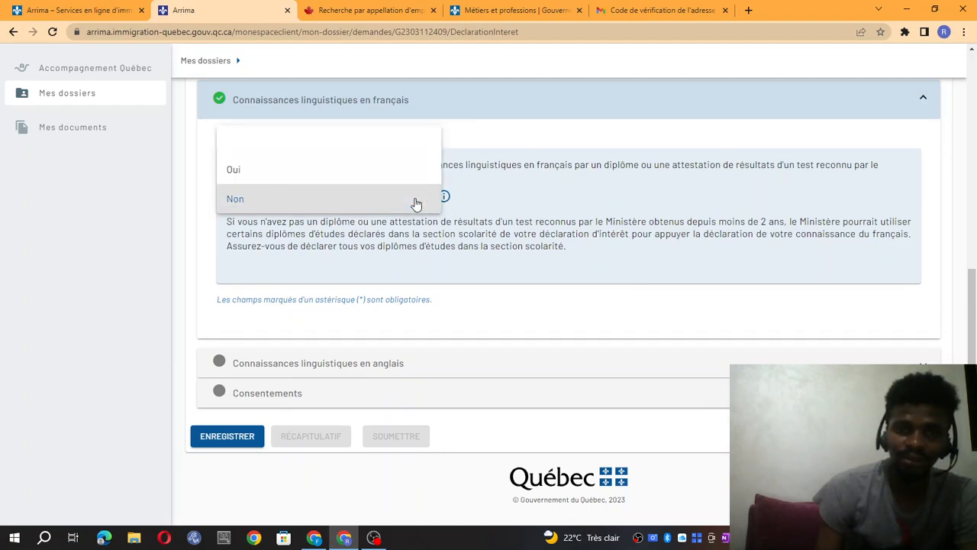
click(417, 201)
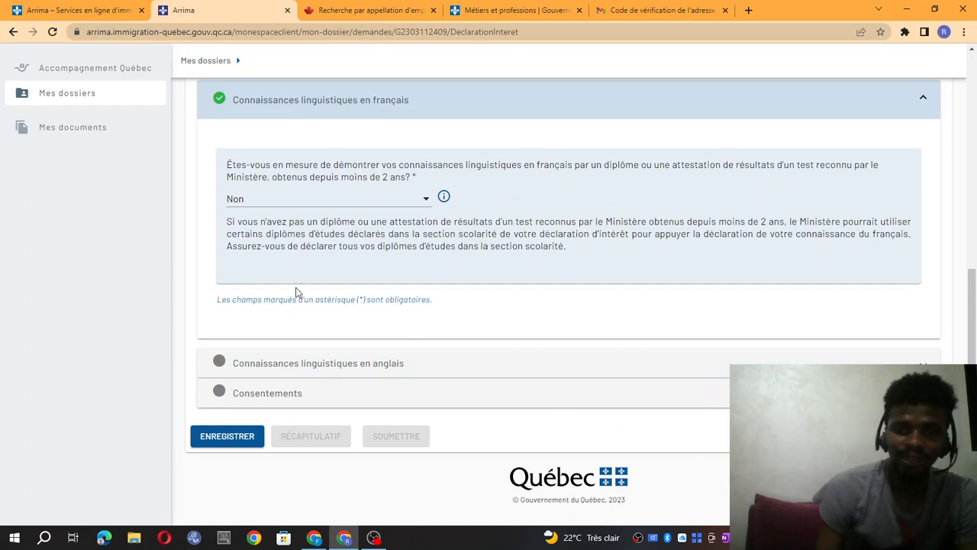
click(234, 439)
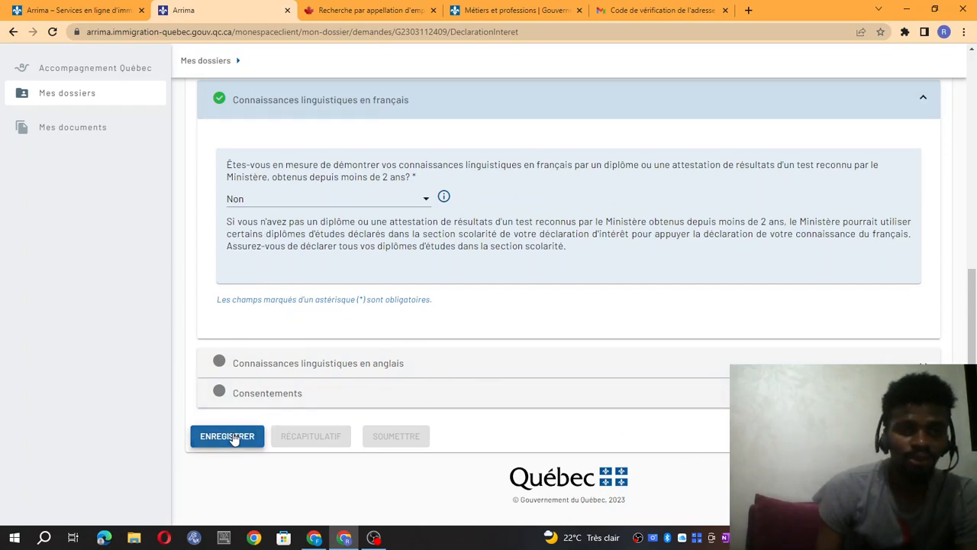
Step: Answer Non to having a recent English test result and save the English section
click(290, 365)
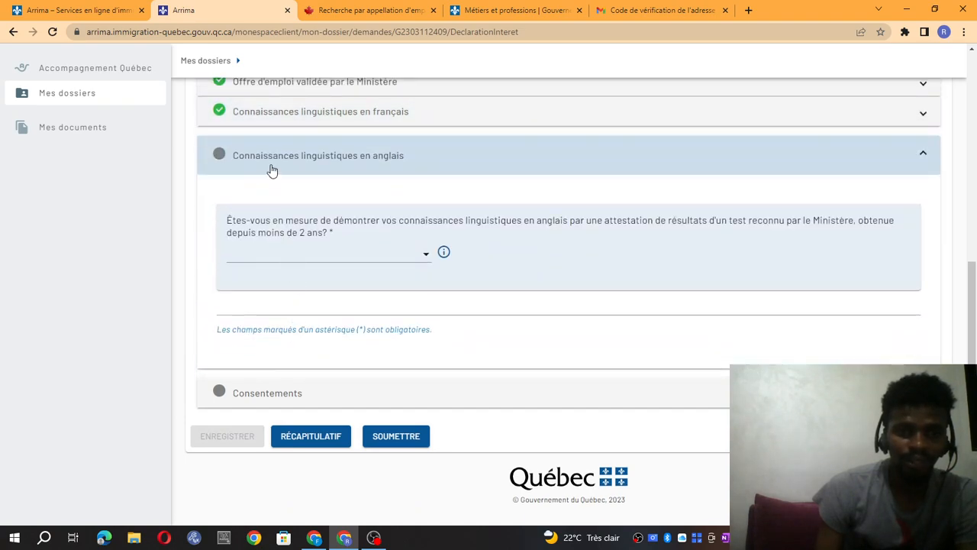
click(316, 254)
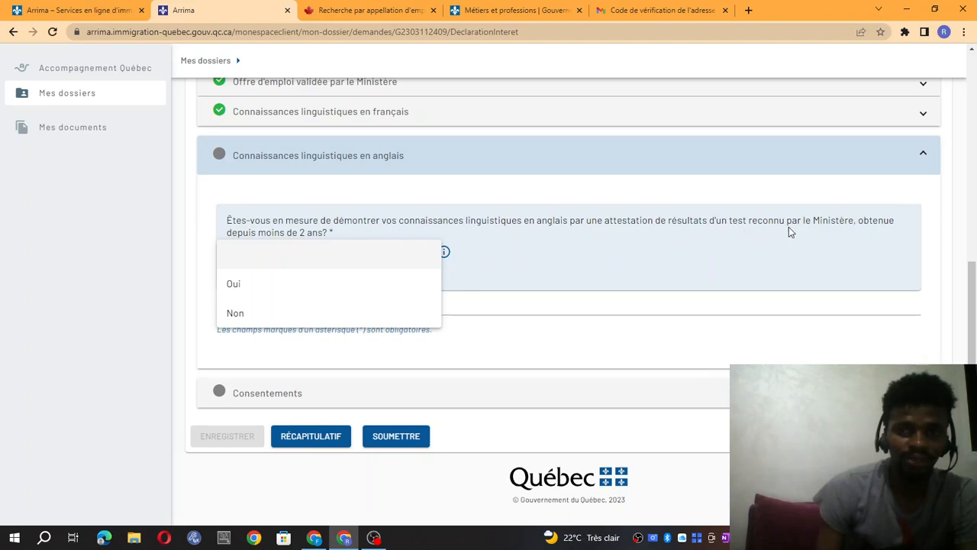
click(257, 311)
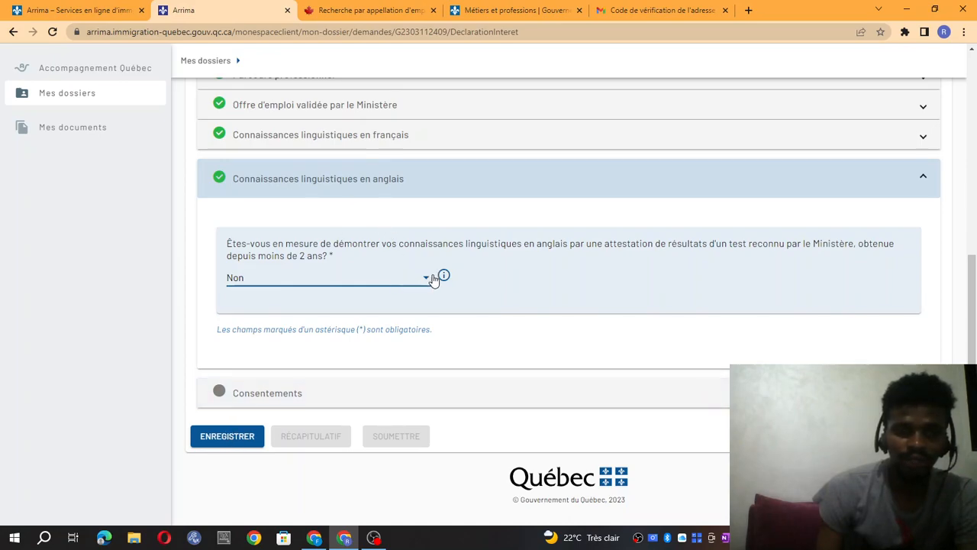
click(347, 279)
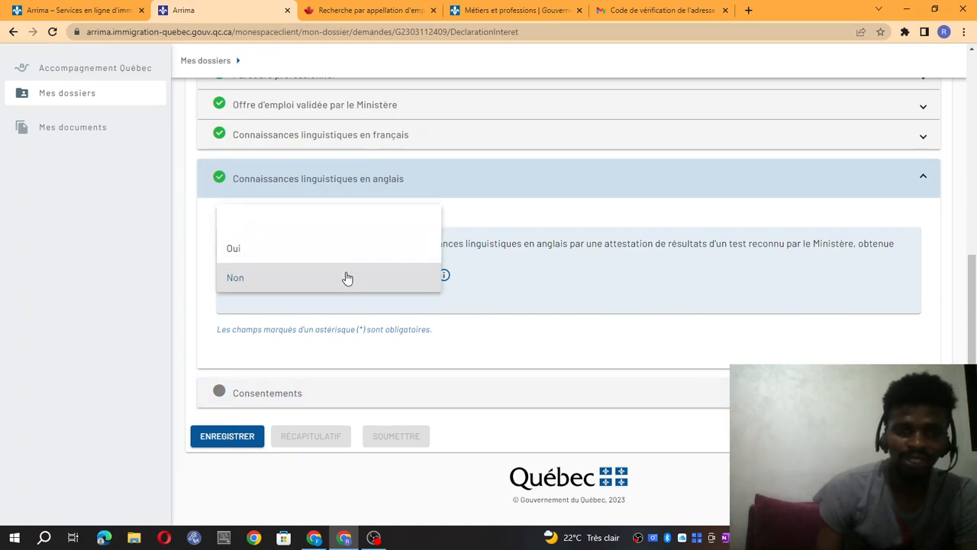
click(363, 278)
click(397, 280)
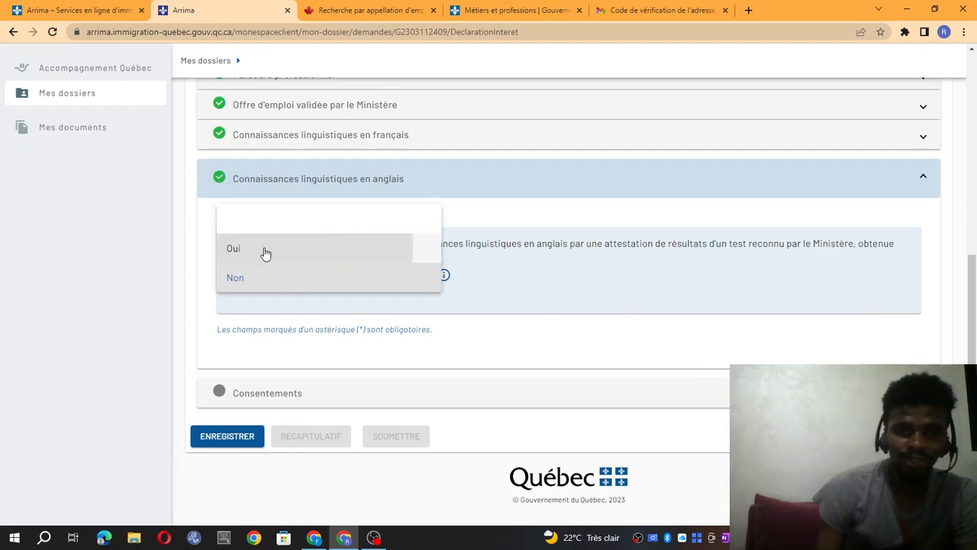
click(262, 252)
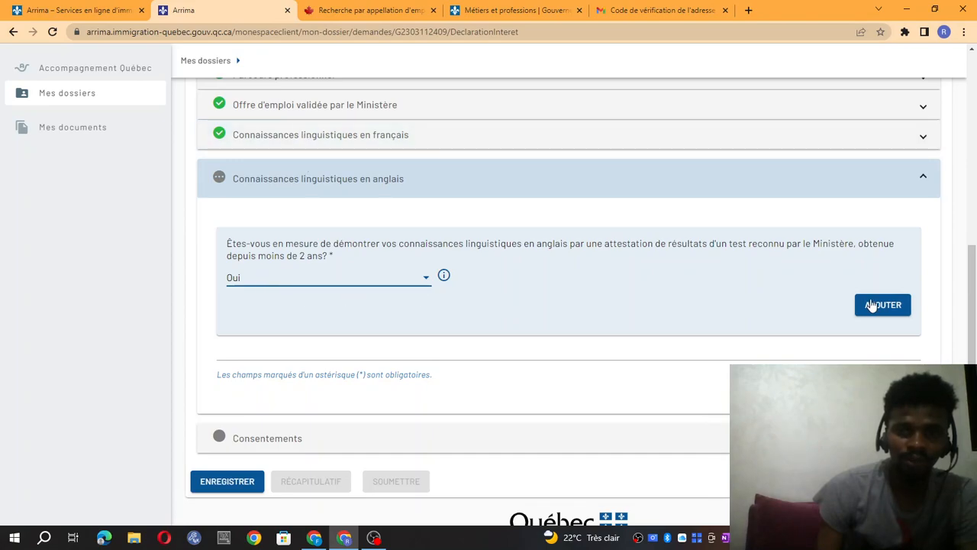
click(332, 280)
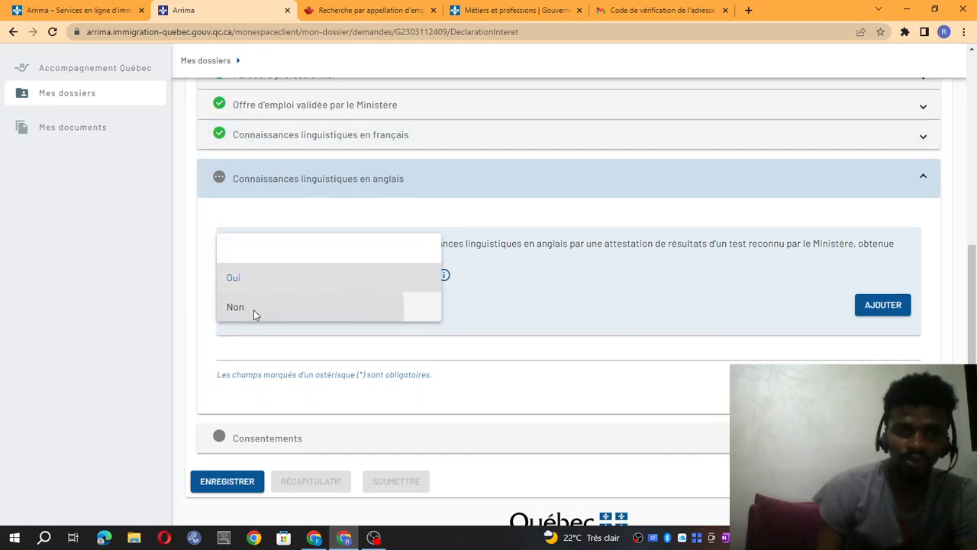
click(255, 308)
click(229, 437)
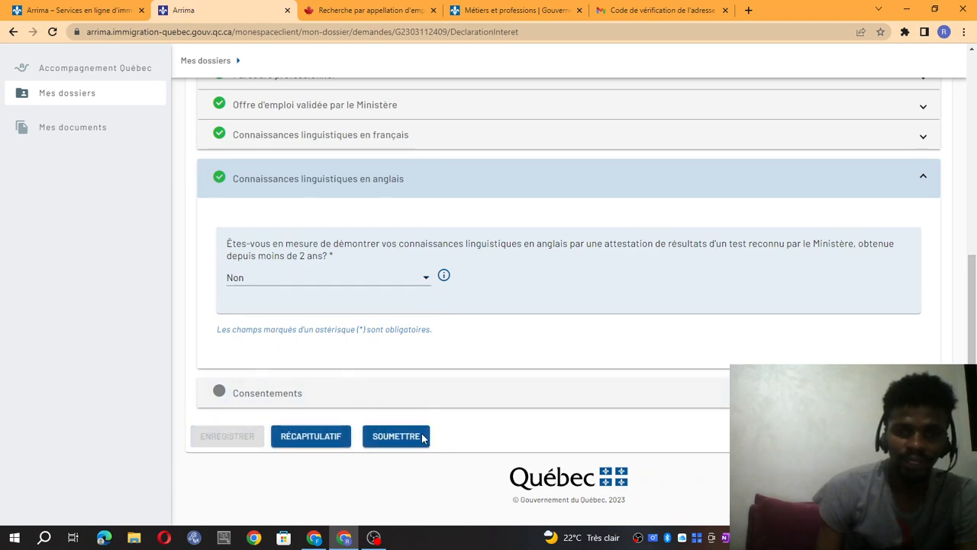
Step: Answer Oui to the Portail employeurs, temporary work, recruitment missions and Études consents
click(250, 392)
scroll(238, 272, down, 4)
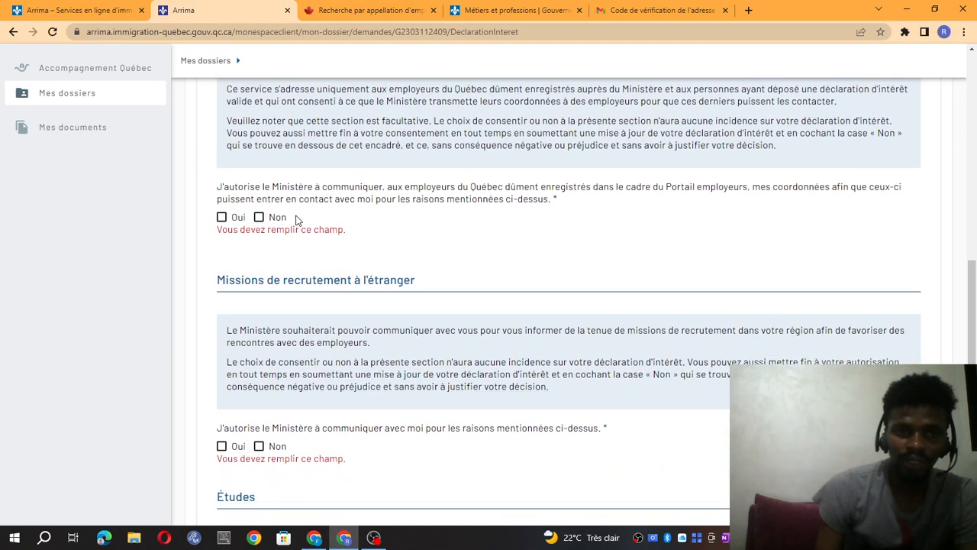
scroll(297, 221, up, 4)
scroll(297, 227, down, 3)
click(221, 278)
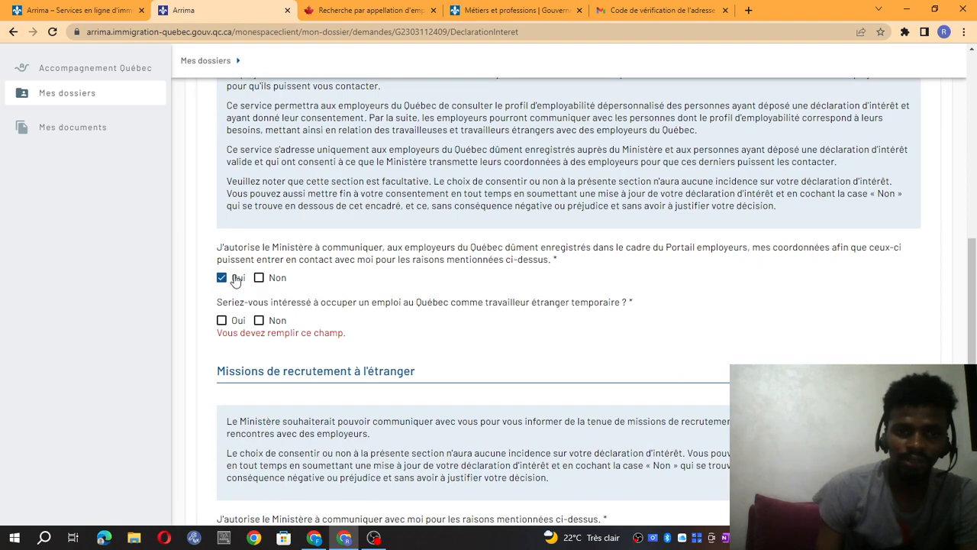
scroll(222, 282, down, 2)
click(221, 199)
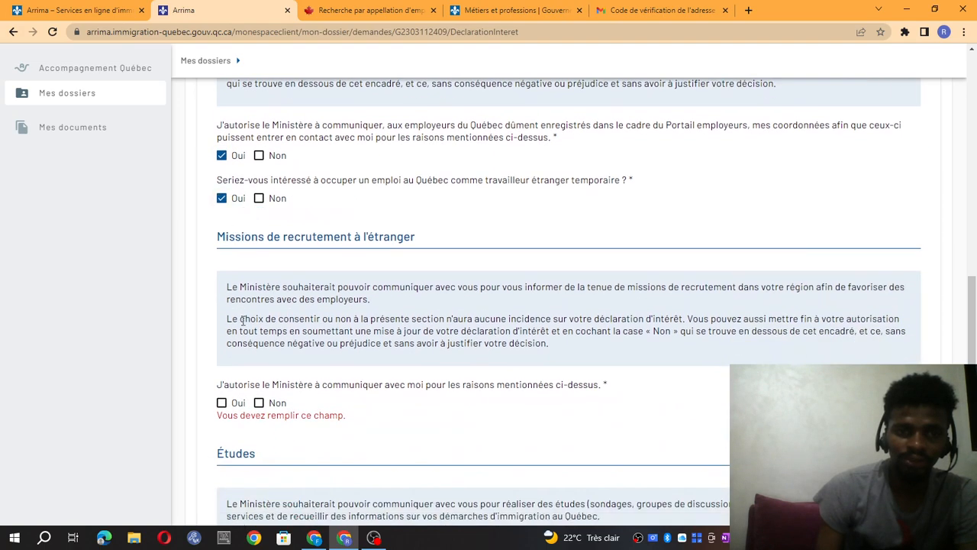
click(222, 403)
scroll(227, 404, down, 4)
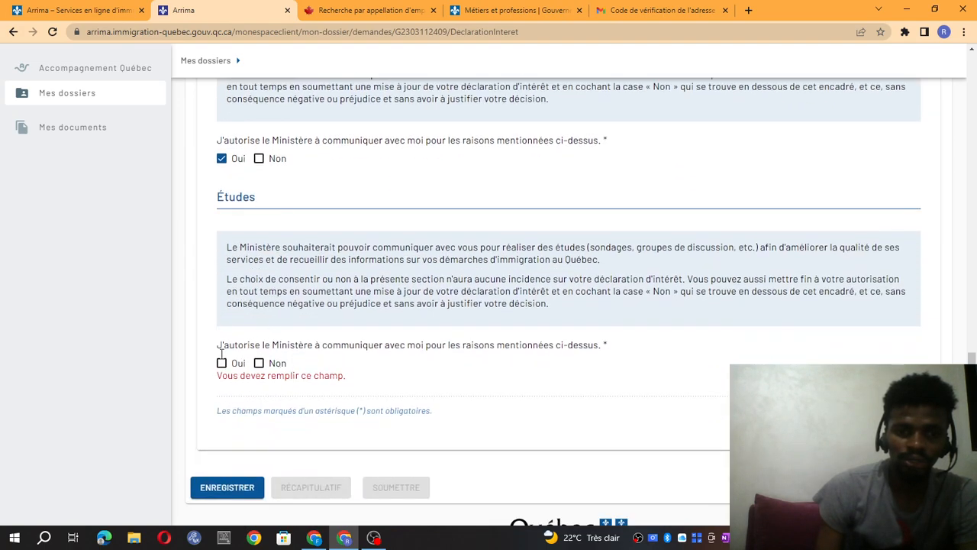
click(221, 363)
Step: Save the consent answers and review the updated declaration page
click(236, 474)
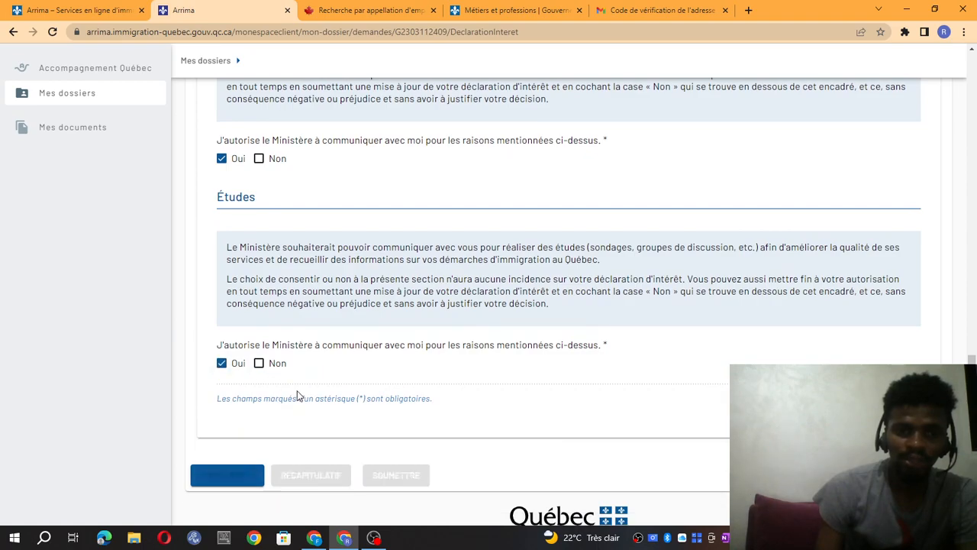
scroll(620, 412, down, 1)
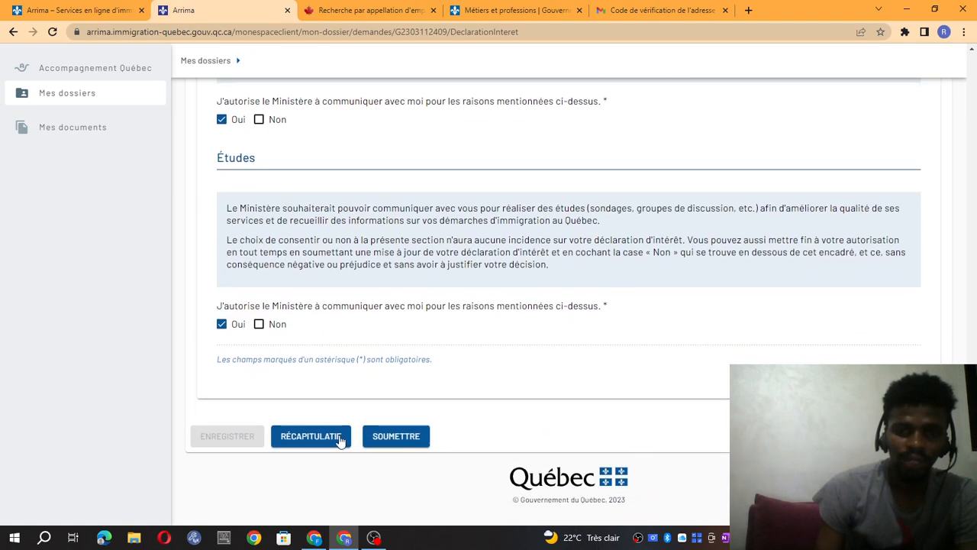
scroll(369, 255, up, 13)
scroll(344, 237, up, 2)
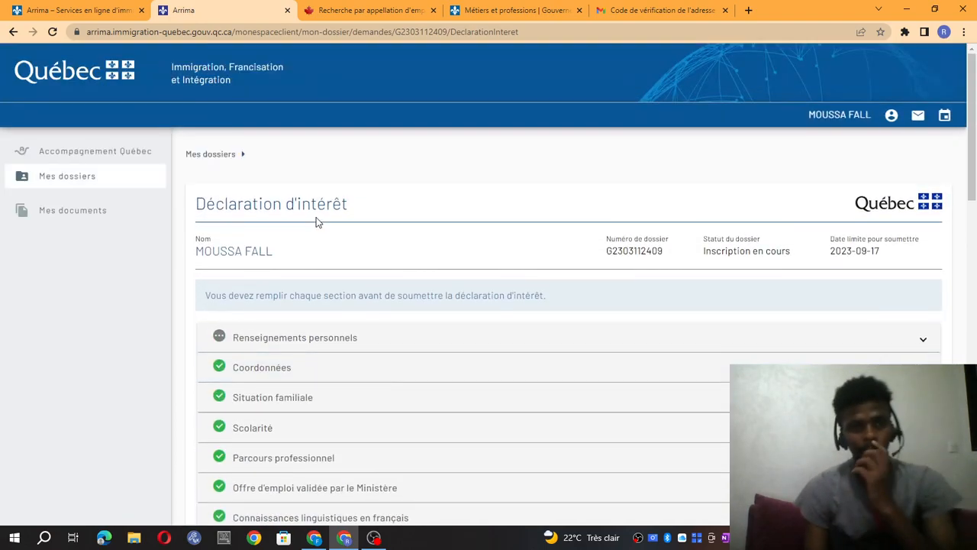
scroll(320, 229, down, 14)
scroll(277, 334, up, 15)
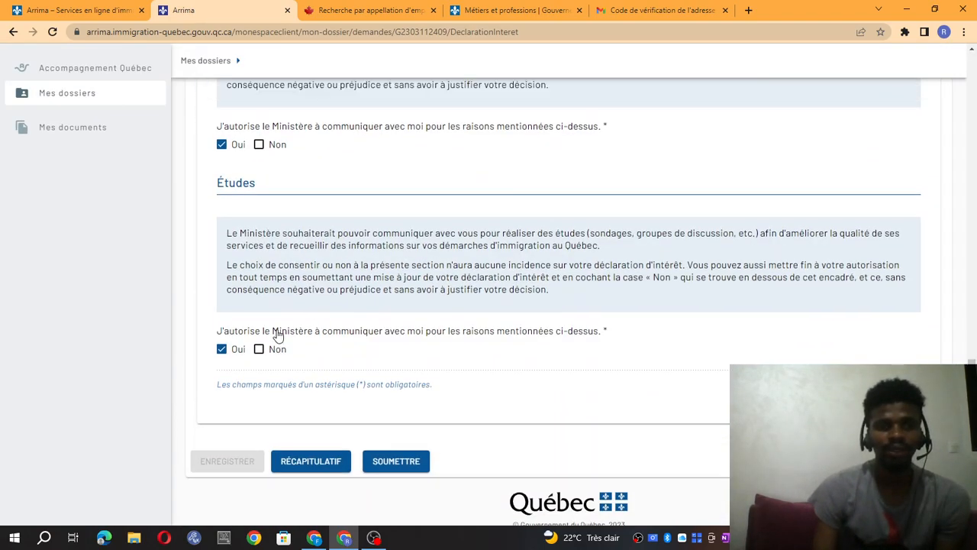
scroll(255, 207, down, 12)
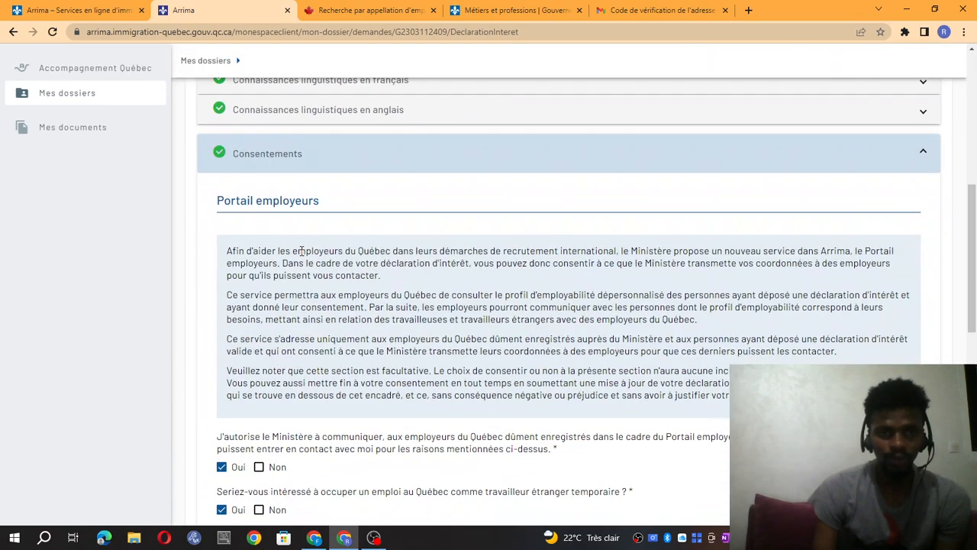
scroll(301, 264, up, 13)
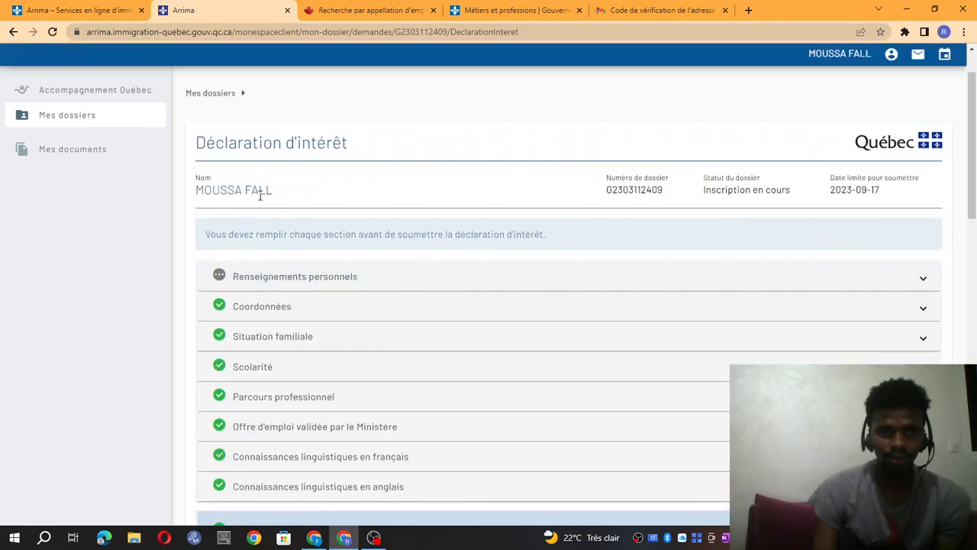
scroll(305, 183, up, 1)
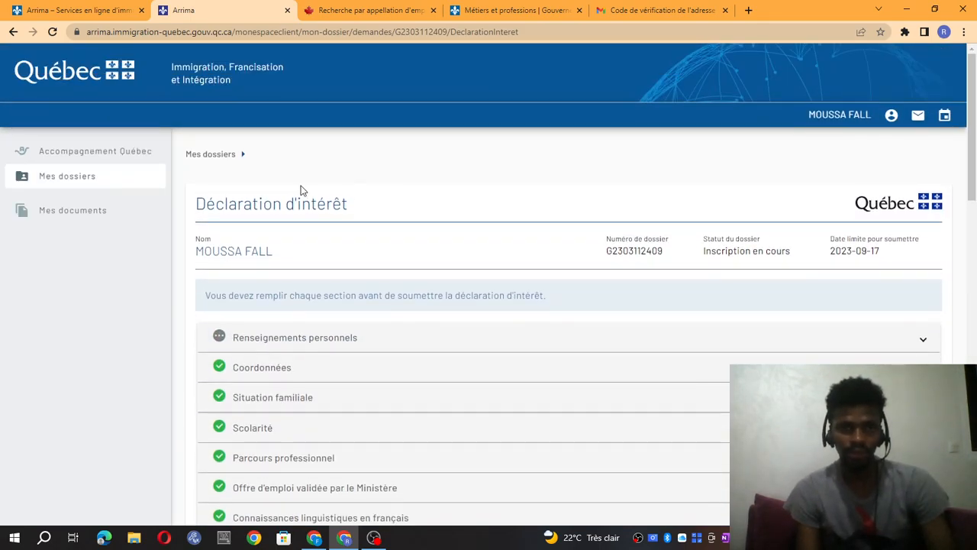
scroll(329, 198, down, 15)
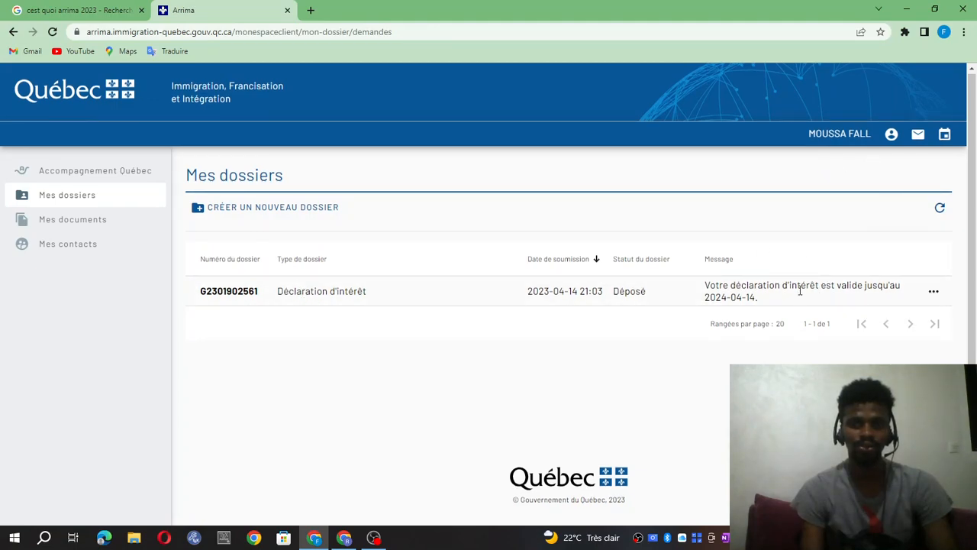
Step: View Mes documents' received documents, including the 2023-06-16 declaration update
click(103, 221)
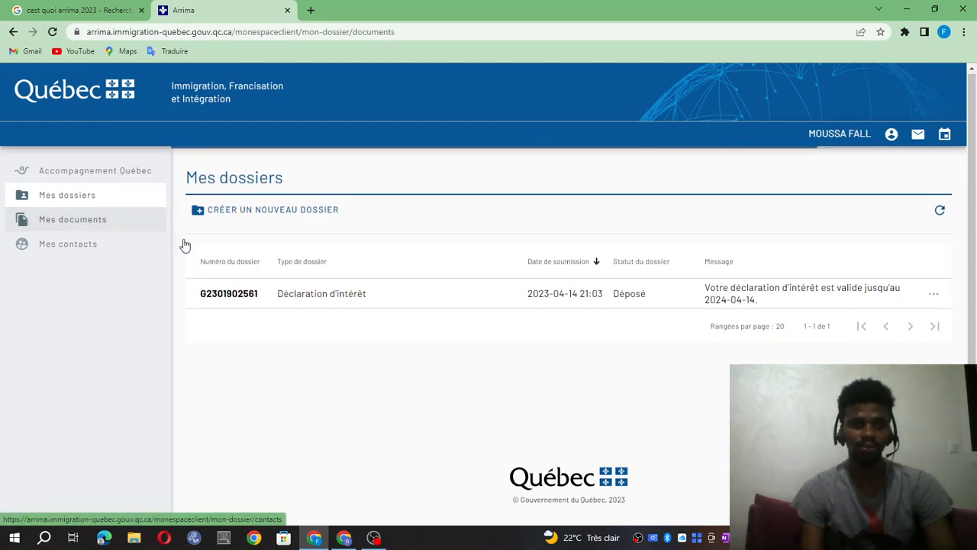
scroll(367, 366, down, 1)
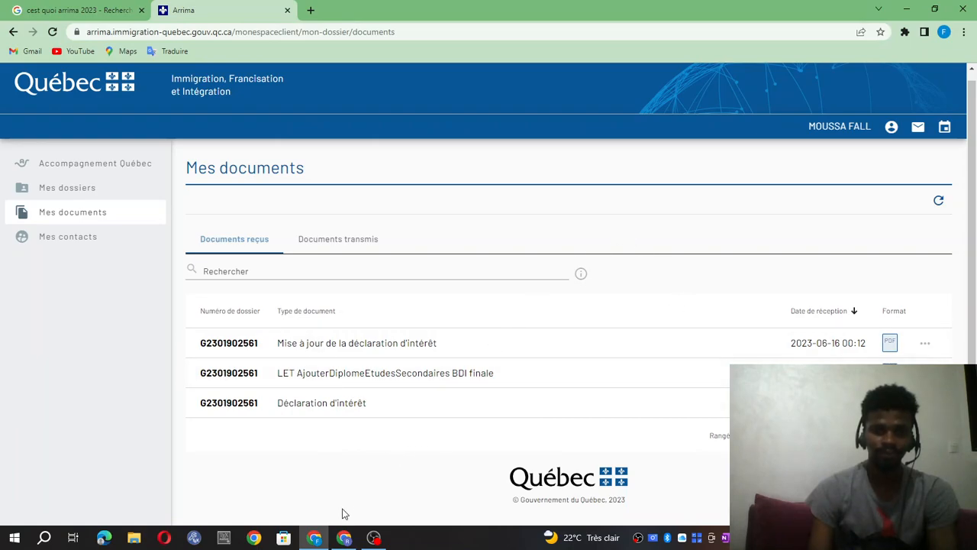
Step: Switch to the other browser window and review the declaration form down to the Études consent
click(343, 537)
scroll(405, 347, up, 5)
scroll(371, 246, down, 5)
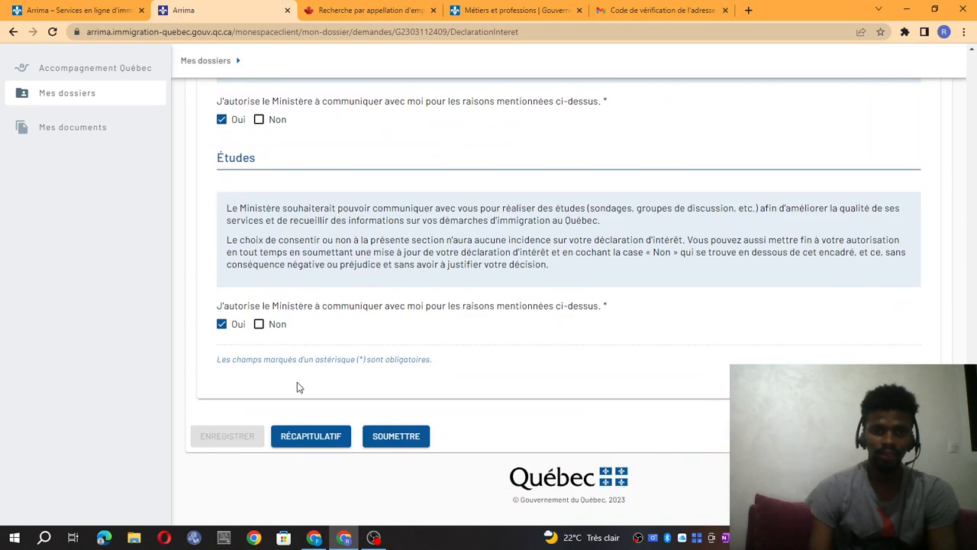
scroll(374, 336, up, 15)
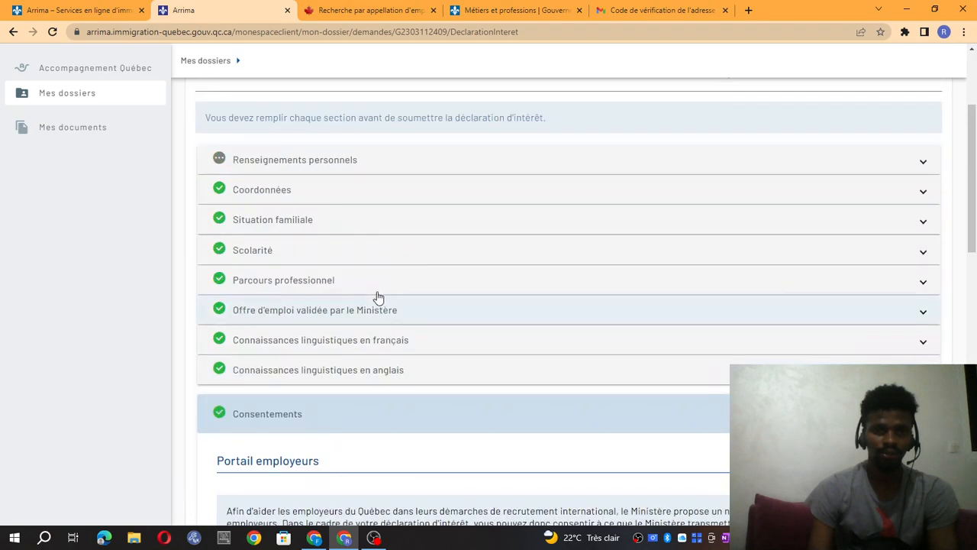
scroll(371, 286, down, 6)
scroll(388, 358, down, 8)
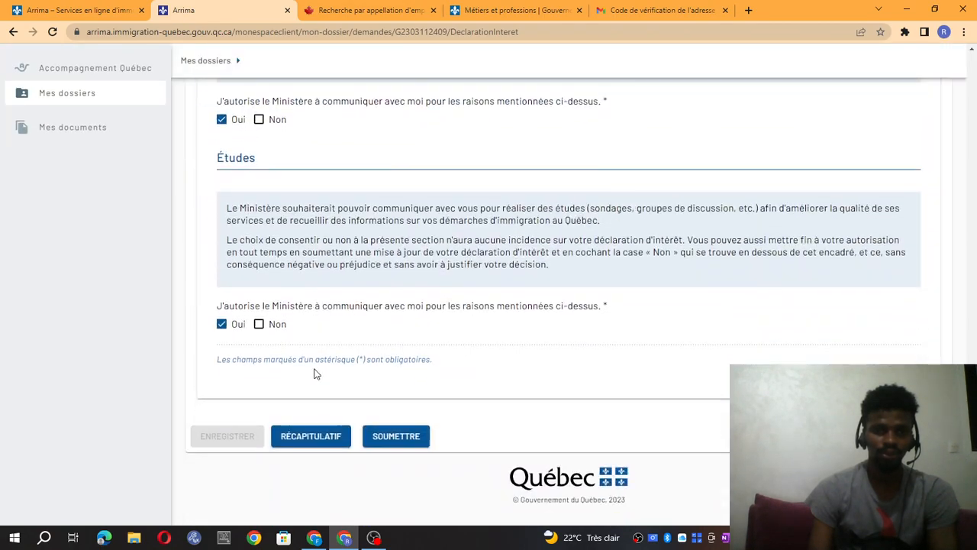
scroll(252, 354, up, 8)
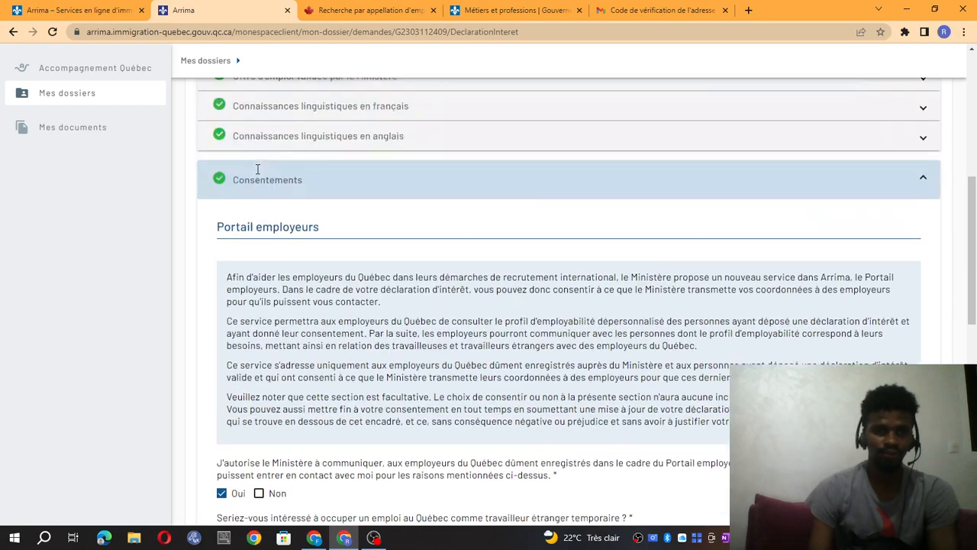
scroll(258, 166, down, 8)
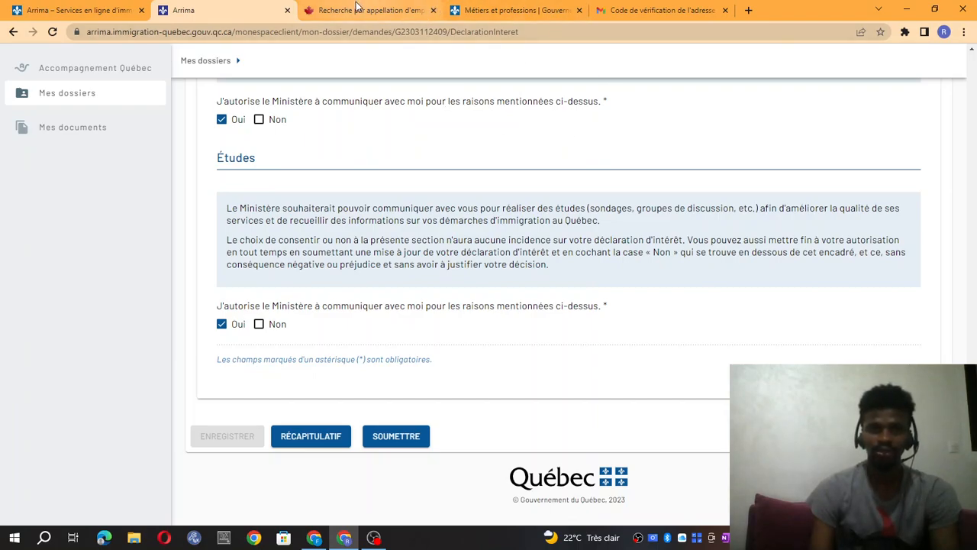
scroll(458, 257, up, 5)
scroll(458, 260, down, 5)
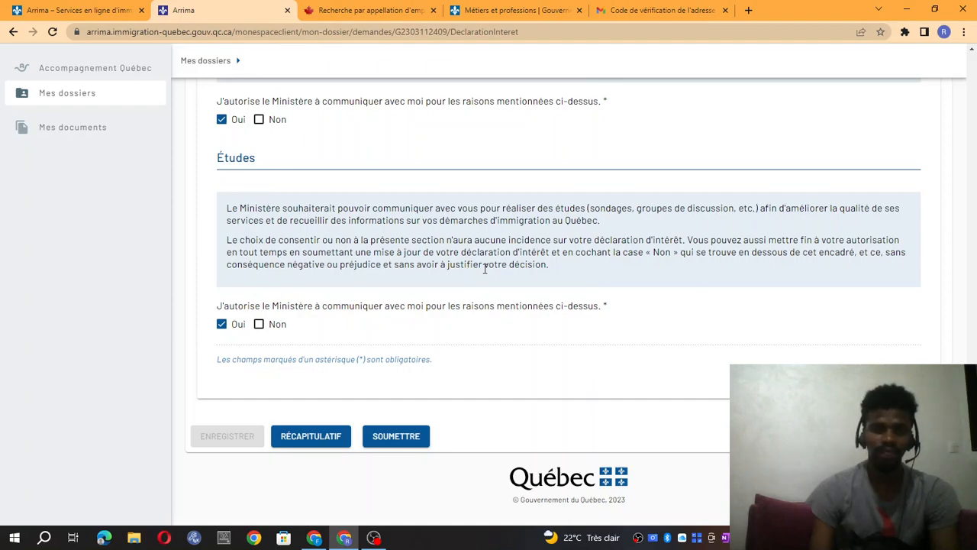
drag(227, 208, 567, 284)
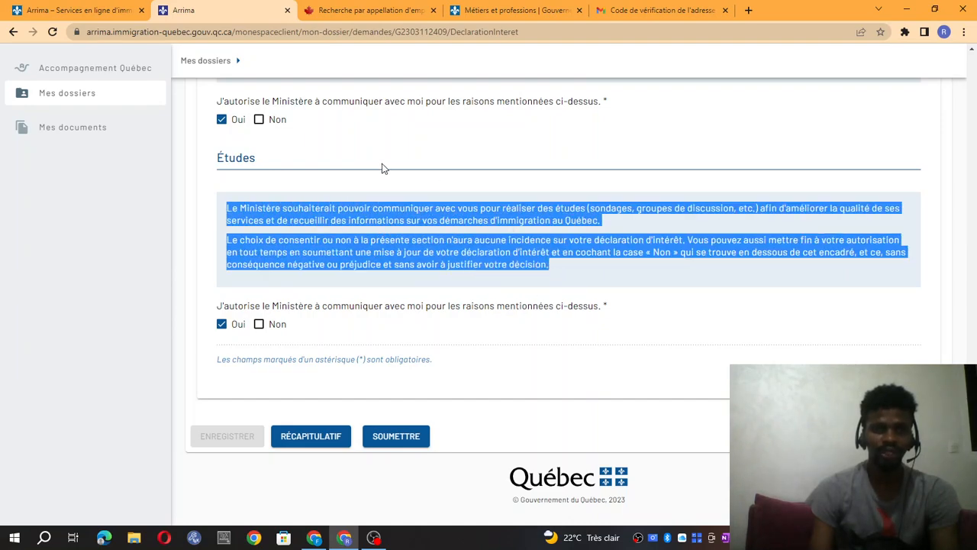
scroll(384, 168, up, 3)
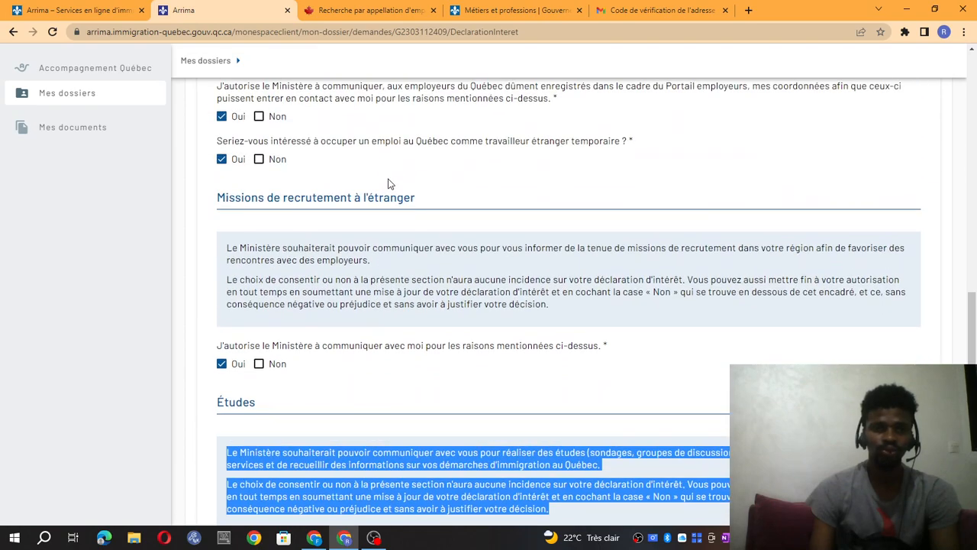
scroll(185, 196, up, 8)
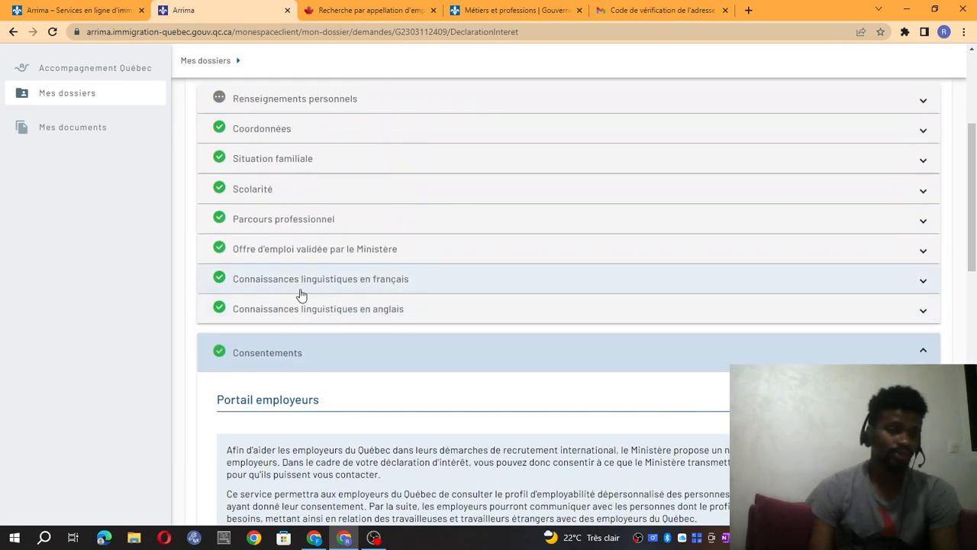
scroll(276, 290, up, 3)
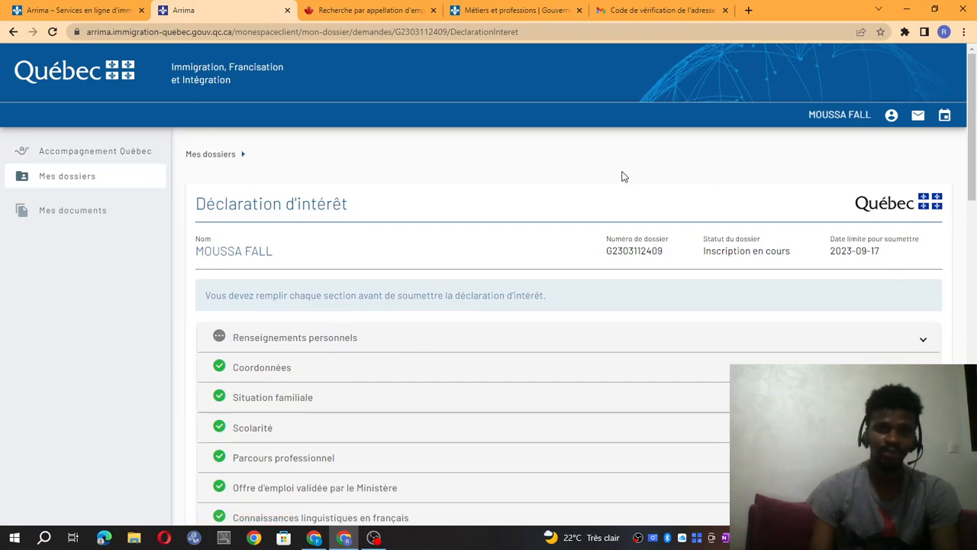
scroll(618, 170, down, 4)
scroll(618, 271, down, 10)
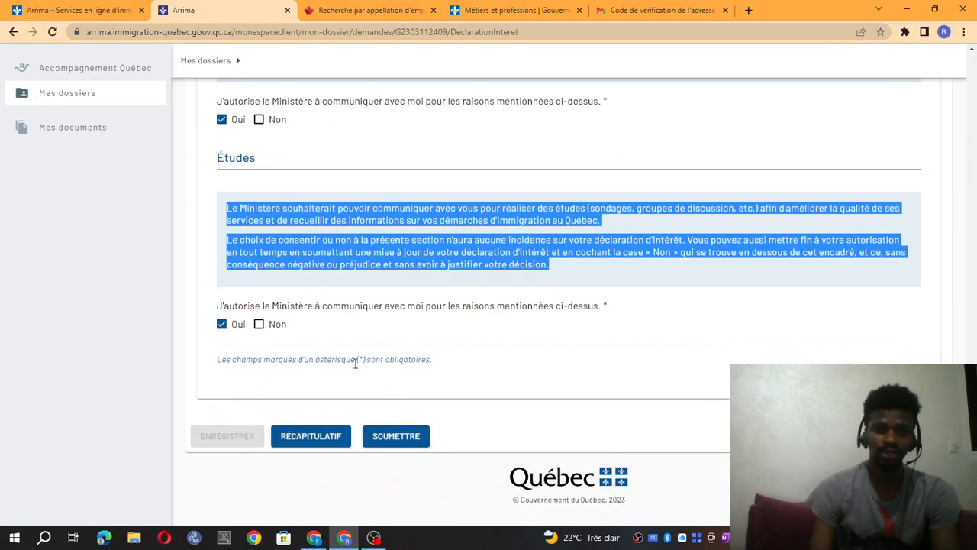
scroll(472, 373, up, 6)
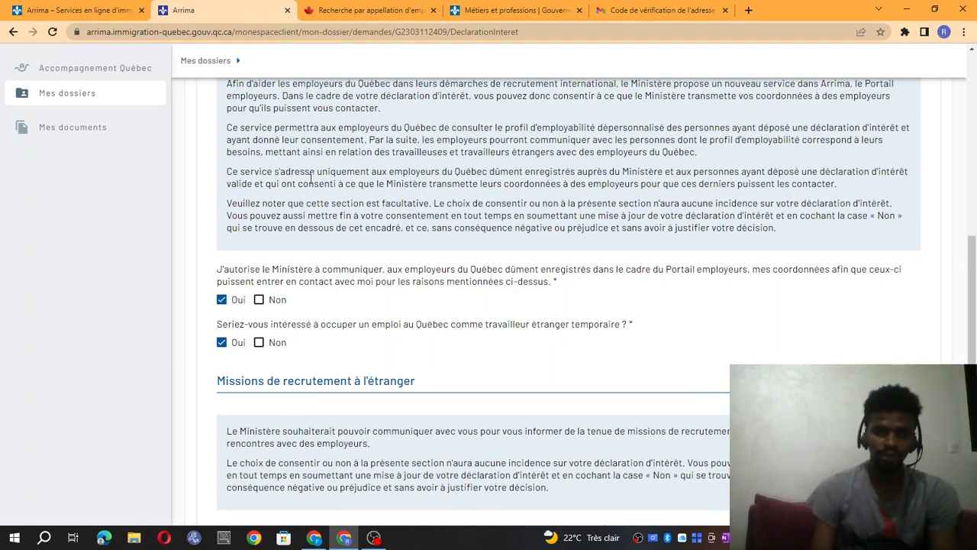
scroll(447, 219, up, 8)
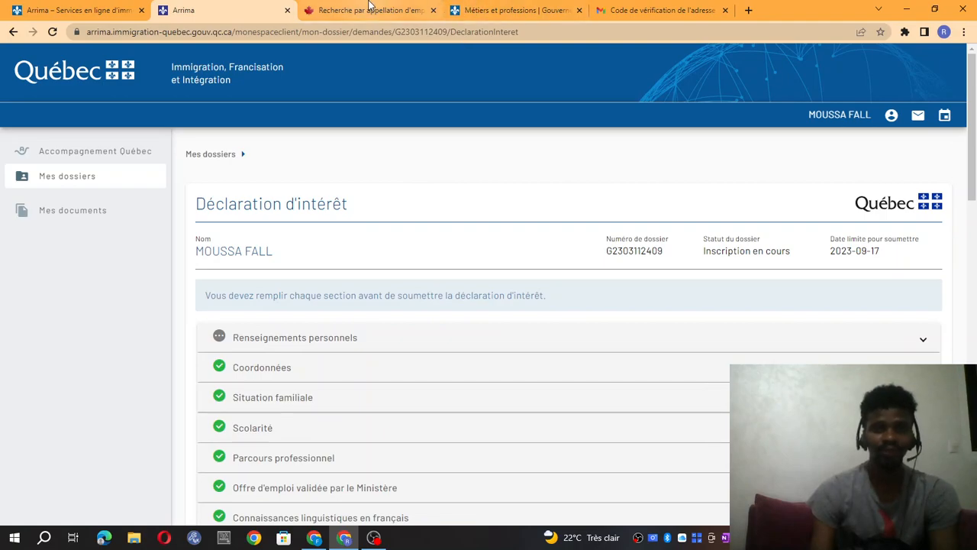
Step: Review the INFORMATICIEN job-title results listing occupation groups 2121 and 2147
click(516, 8)
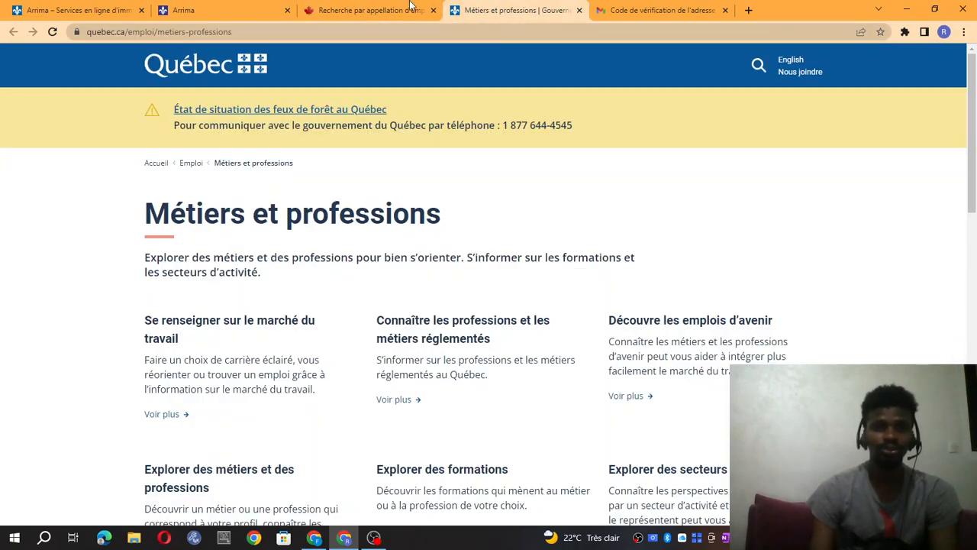
click(385, 11)
scroll(529, 311, up, 4)
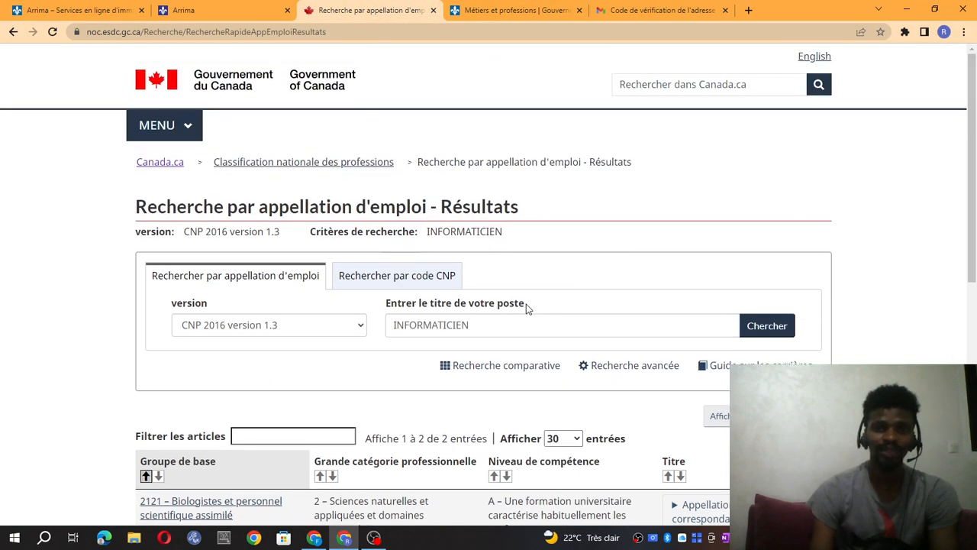
scroll(327, 260, down, 5)
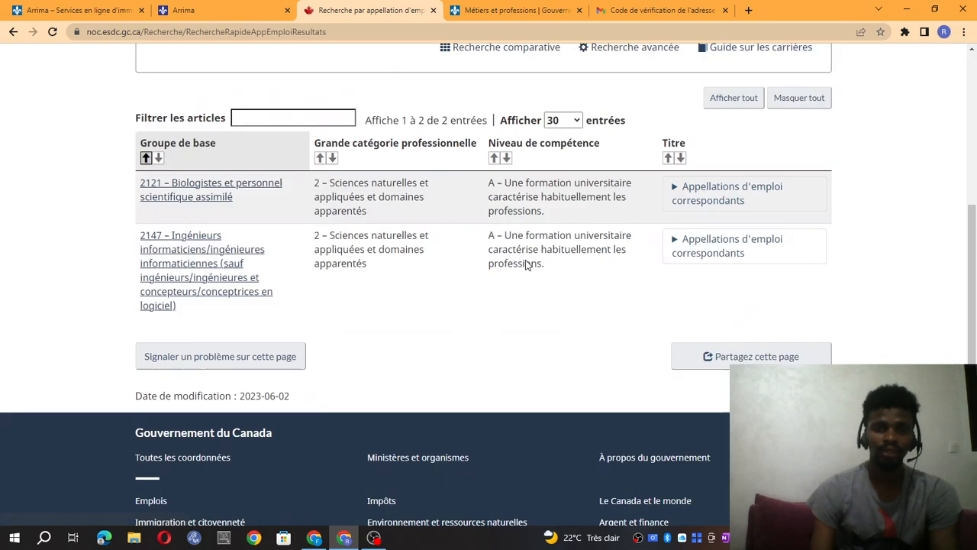
scroll(431, 331, up, 4)
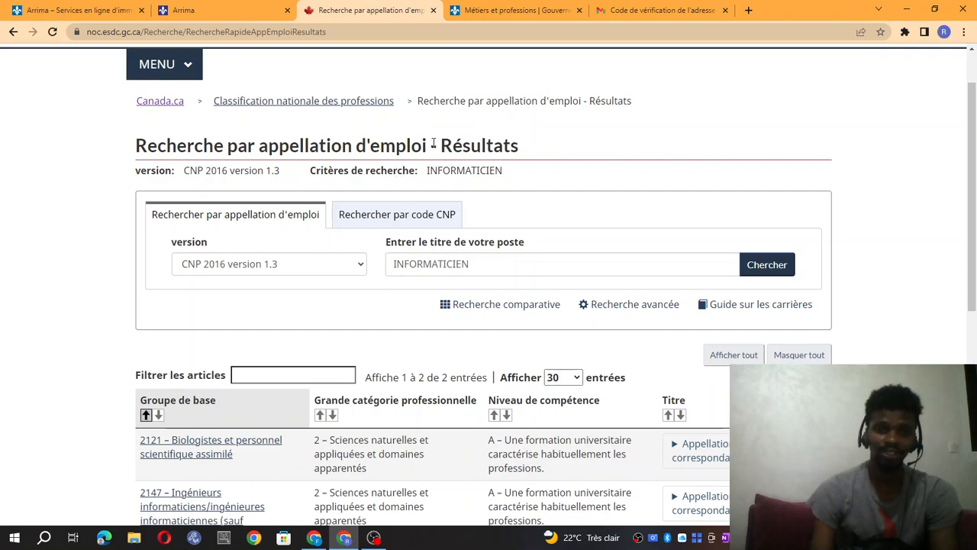
scroll(134, 139, down, 4)
scroll(69, 183, up, 5)
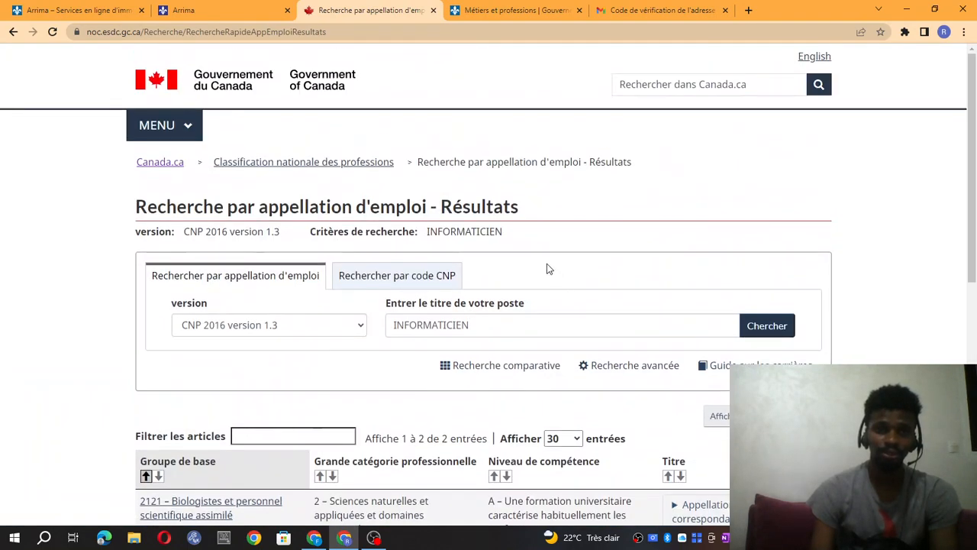
Step: Compare the Arrima declaration with the job-title results, ending on the Métiers et professions page
click(245, 7)
click(328, 9)
click(229, 9)
click(327, 8)
click(218, 6)
click(341, 7)
click(220, 6)
click(340, 9)
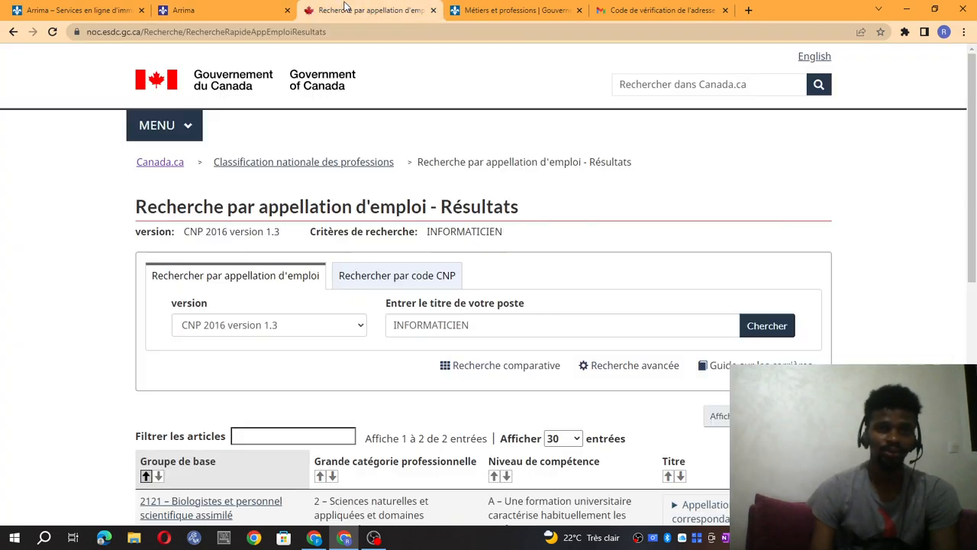
click(531, 13)
scroll(484, 312, down, 8)
scroll(420, 351, up, 5)
scroll(367, 338, up, 4)
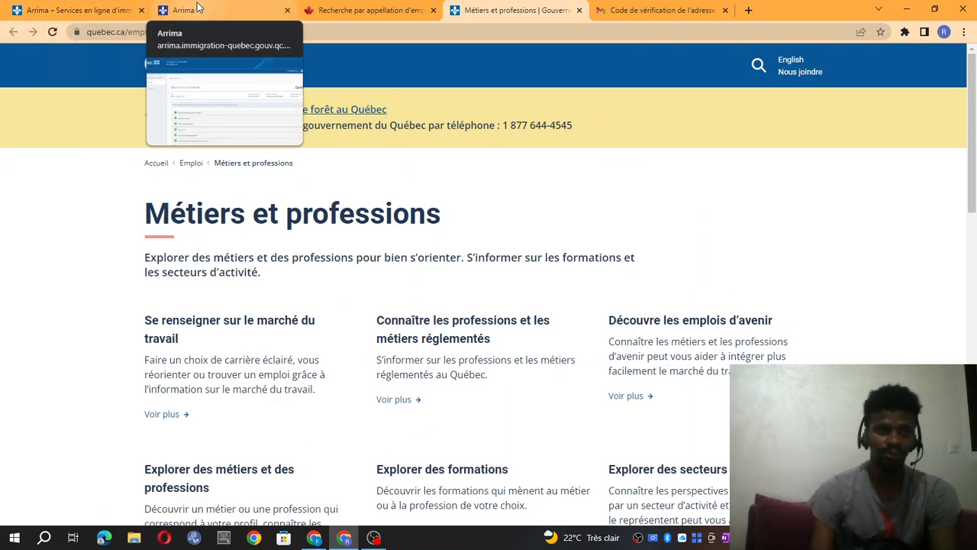
Step: Return from the Arrima online services page to the Déclaration d'intérêt form
click(84, 11)
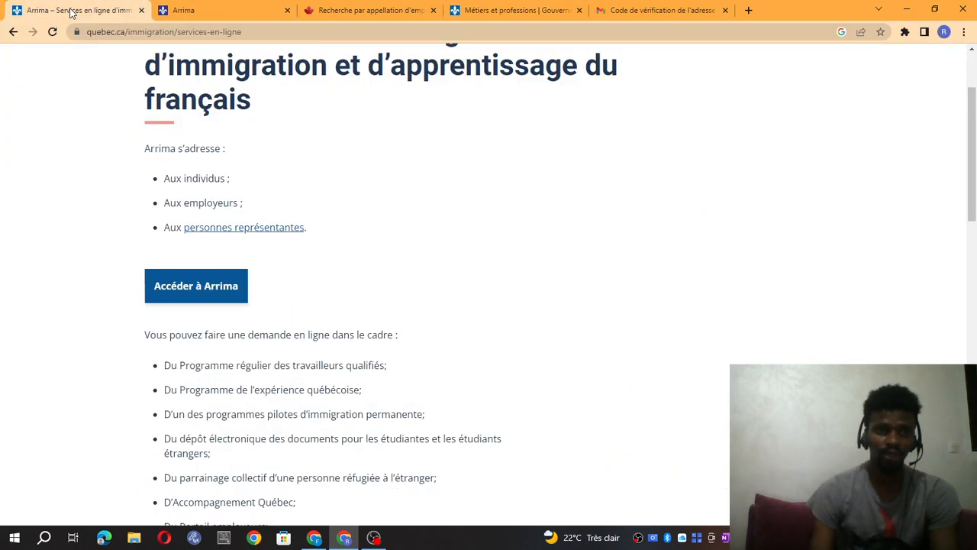
click(198, 11)
scroll(399, 211, down, 1)
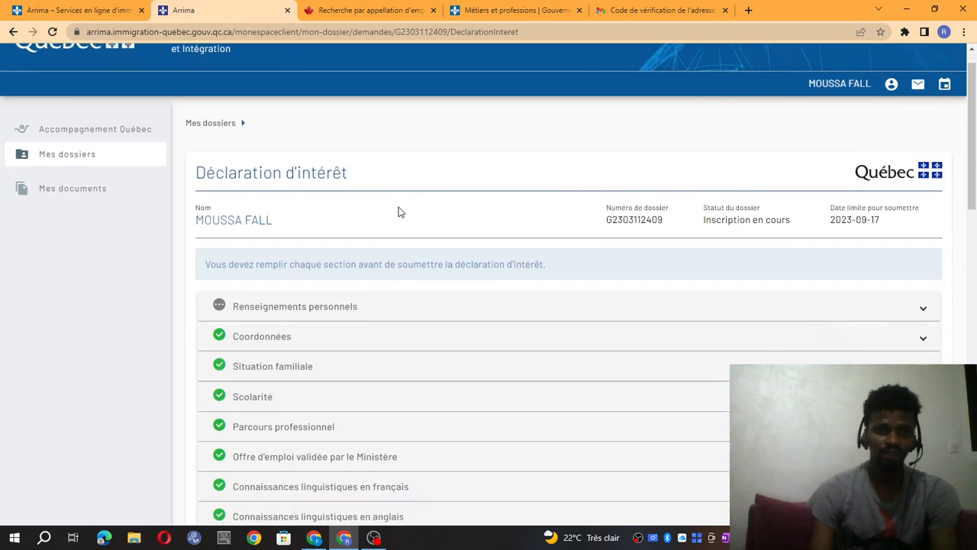
scroll(241, 261, up, 1)
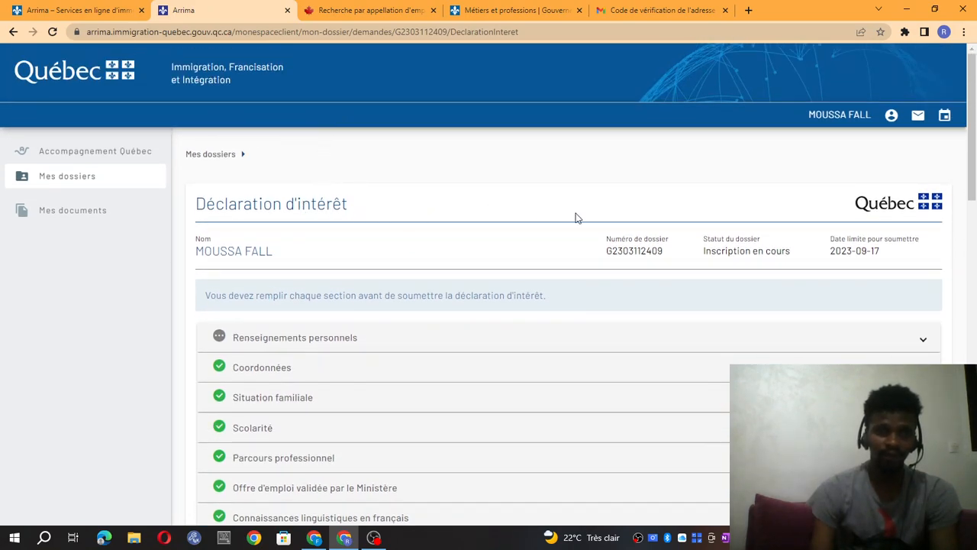
scroll(468, 297, down, 13)
Step: Select the Études consent paragraph, check the form down to Soumettre, then return to the top
triple_click(474, 314)
scroll(481, 341, down, 1)
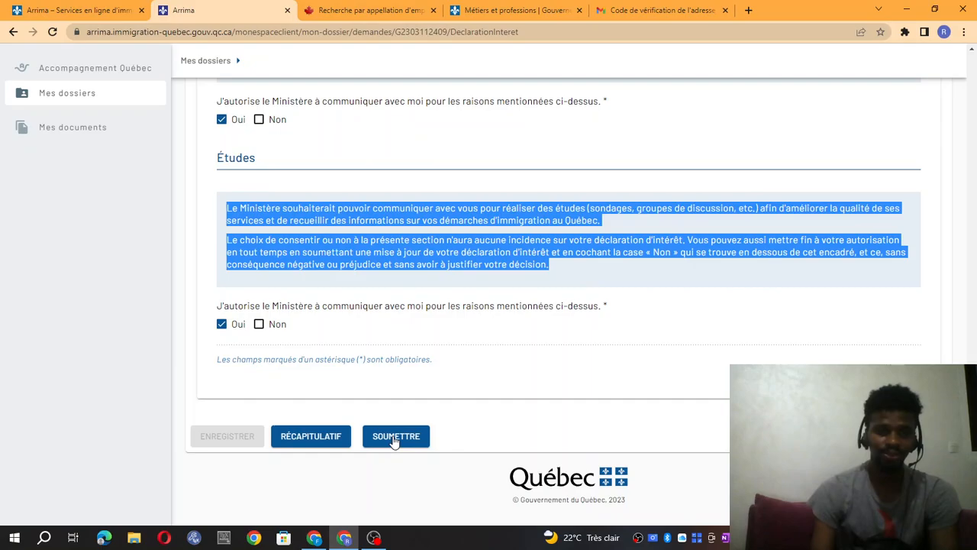
scroll(130, 307, up, 1)
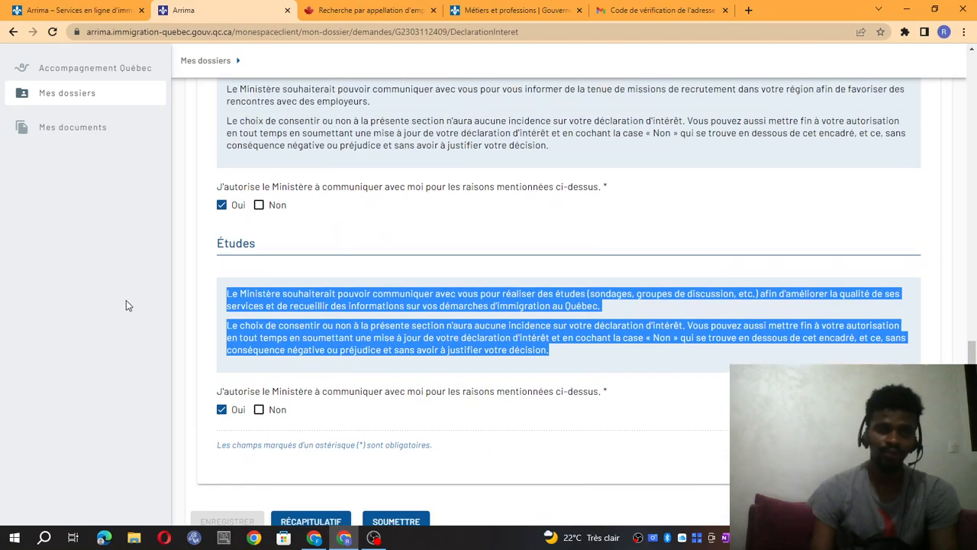
scroll(126, 306, up, 20)
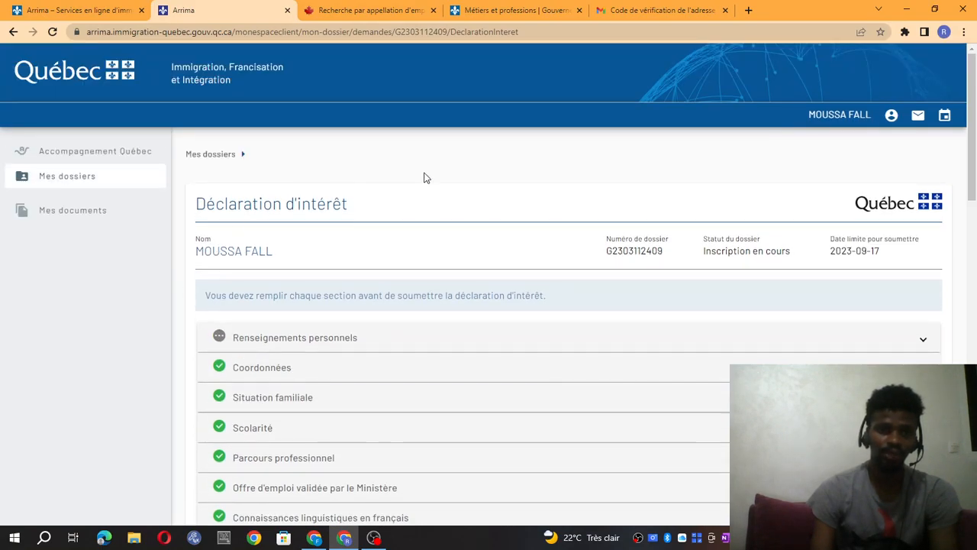
scroll(336, 402, down, 3)
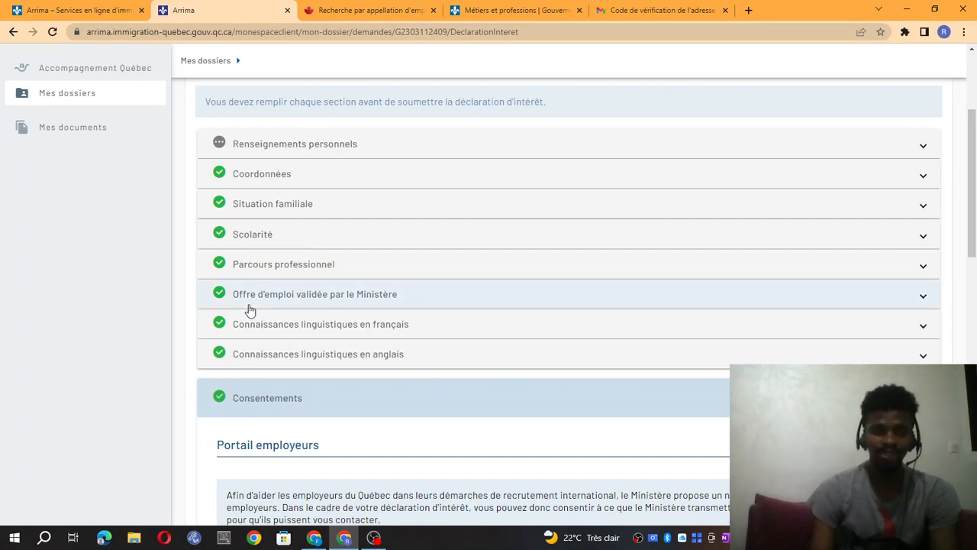
scroll(251, 308, up, 3)
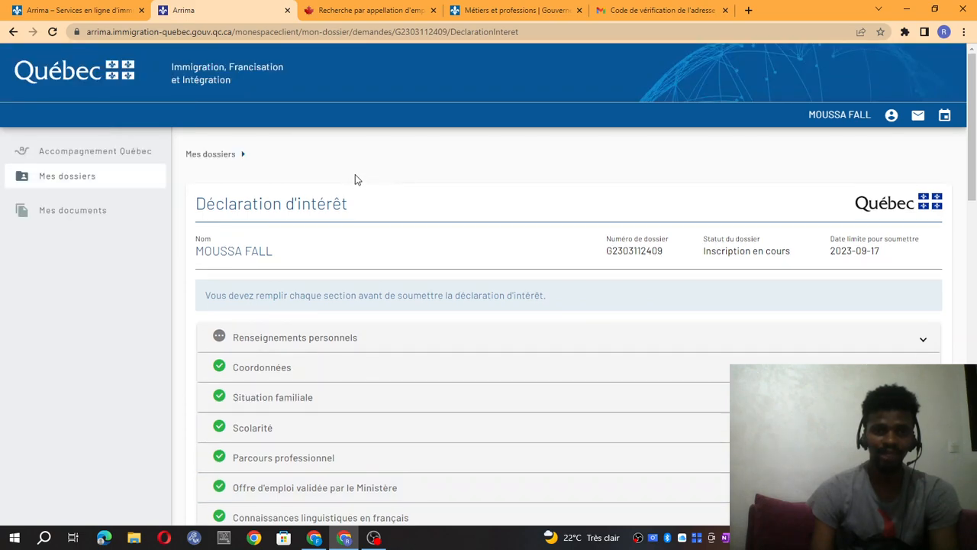